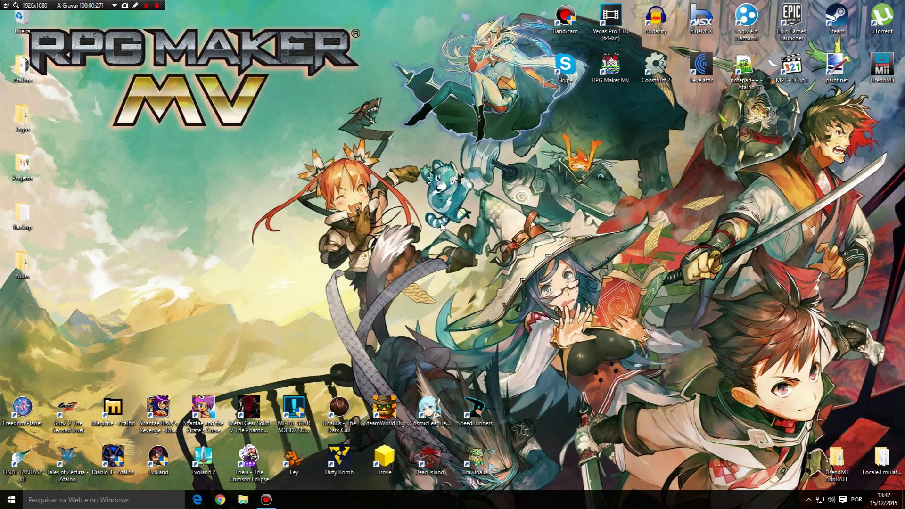
Step: Open RPG Maker MV
{"action": "left_click", "coordinate": [614, 84]}
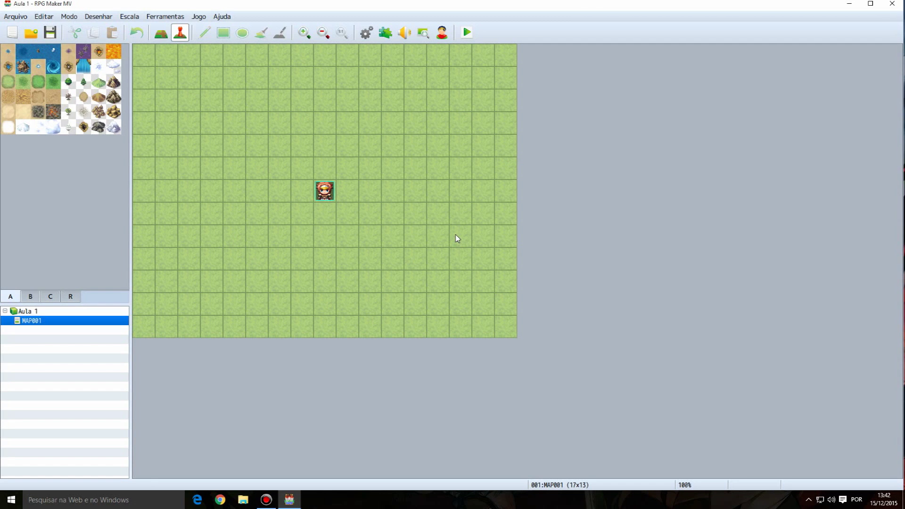
Step: Examine the new-project settings for name, game title and location, and cancel without creating a project
{"action": "left_click", "coordinate": [14, 17]}
{"action": "left_click", "coordinate": [14, 17]}
{"action": "left_click", "coordinate": [11, 33]}
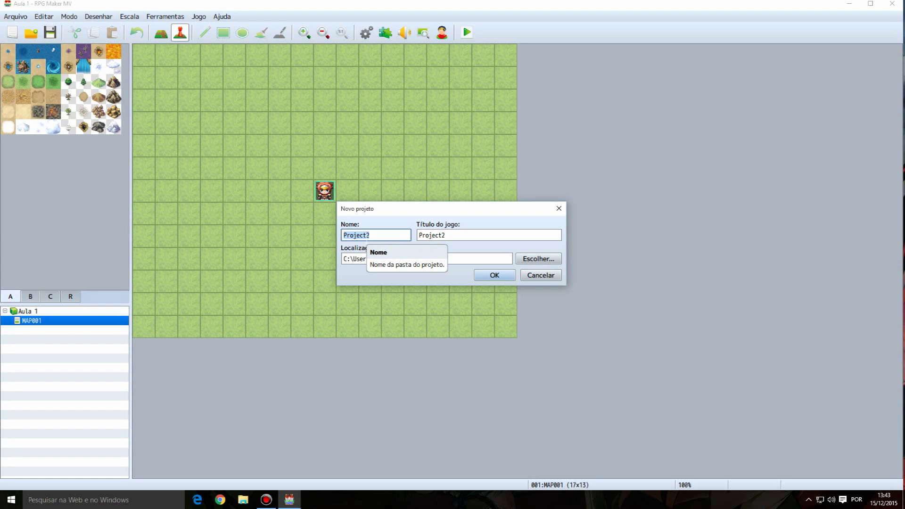
{"action": "double_click", "coordinate": [443, 235]}
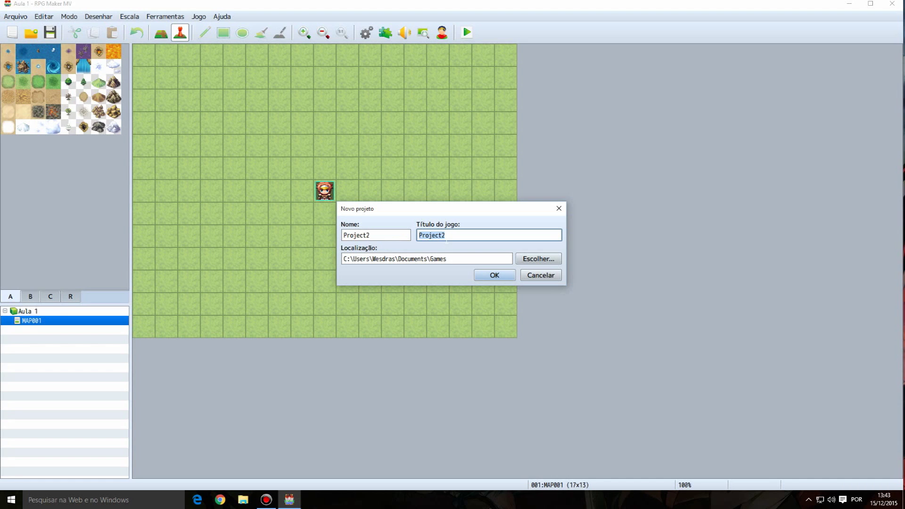
{"action": "key", "text": "Tab"}
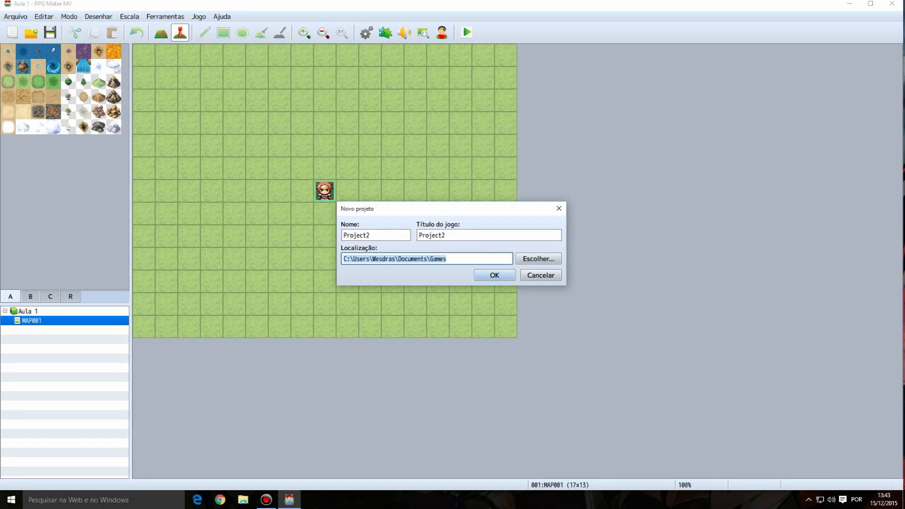
{"action": "left_click", "coordinate": [536, 272]}
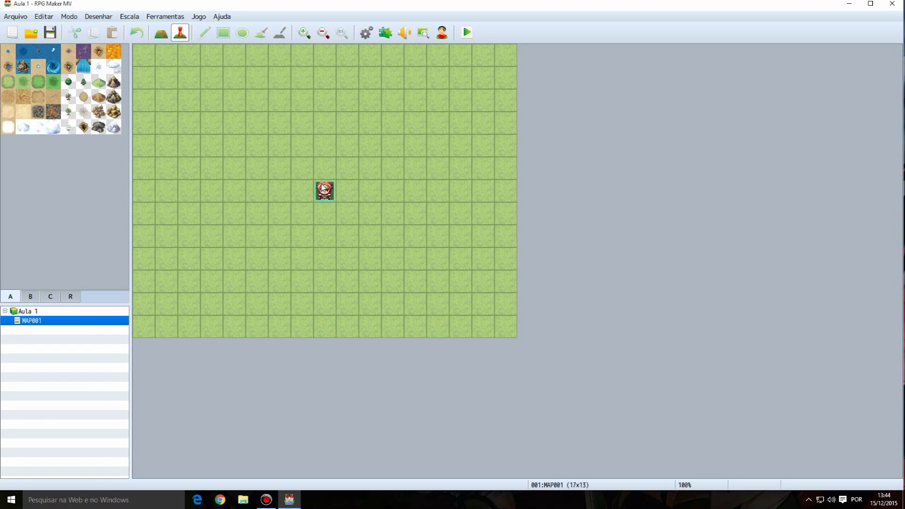
Step: Examine the map's shift (Troca) and dungeon generation (Gerar masmorra) options, cancelling both
{"action": "right_click", "coordinate": [41, 325]}
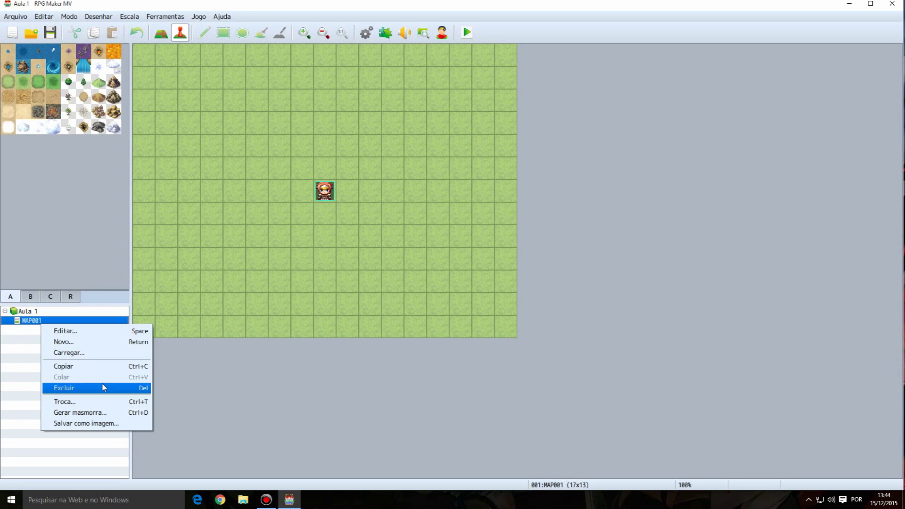
{"action": "left_click", "coordinate": [122, 402]}
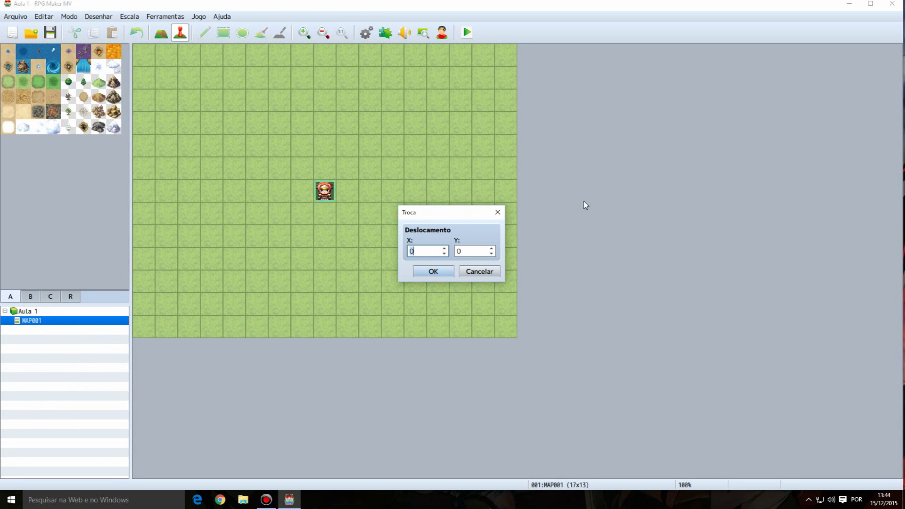
{"action": "left_click", "coordinate": [489, 268]}
{"action": "right_click", "coordinate": [59, 340]}
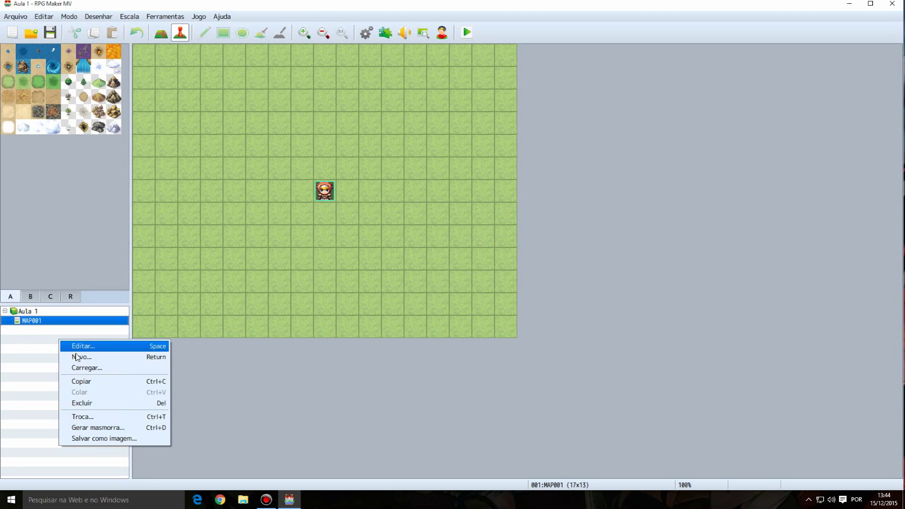
{"action": "left_click", "coordinate": [145, 429]}
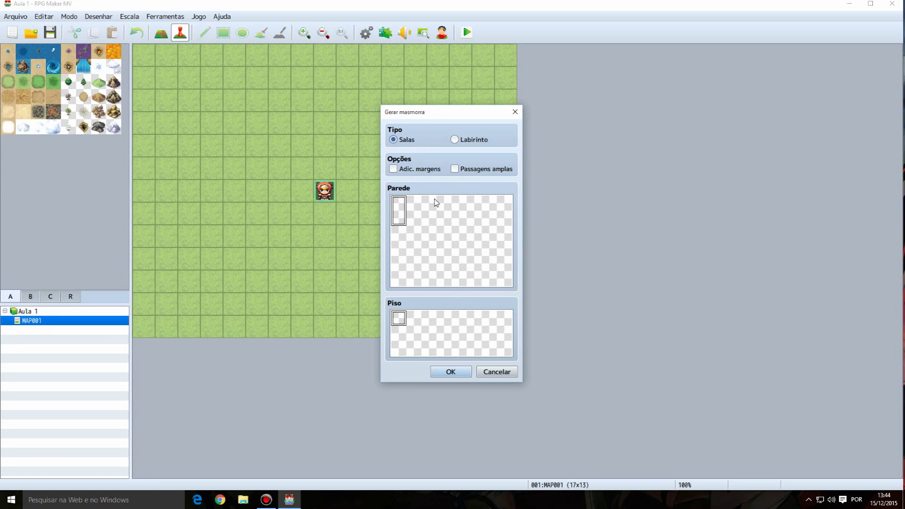
{"action": "left_click", "coordinate": [503, 371]}
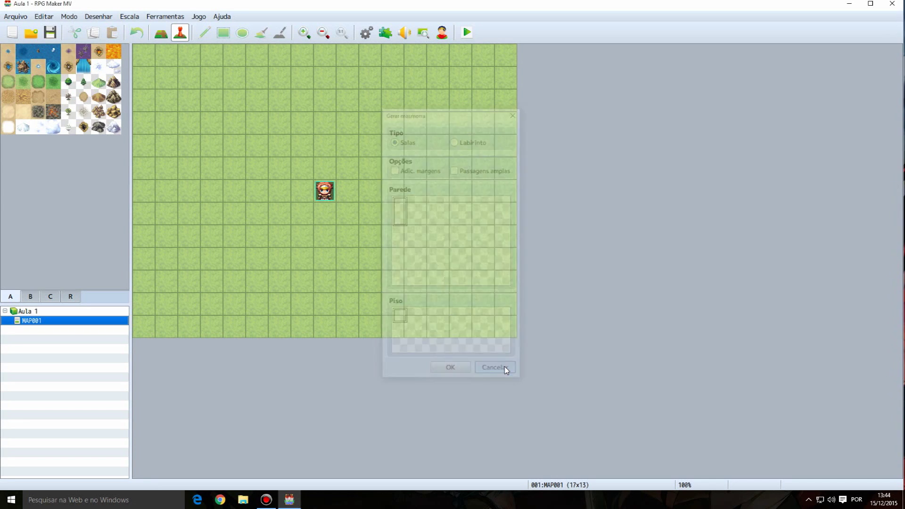
Step: Edit the properties of MAP001, naming it "Mapa do Mundo" with the display name "Avalice"
{"action": "right_click", "coordinate": [93, 341]}
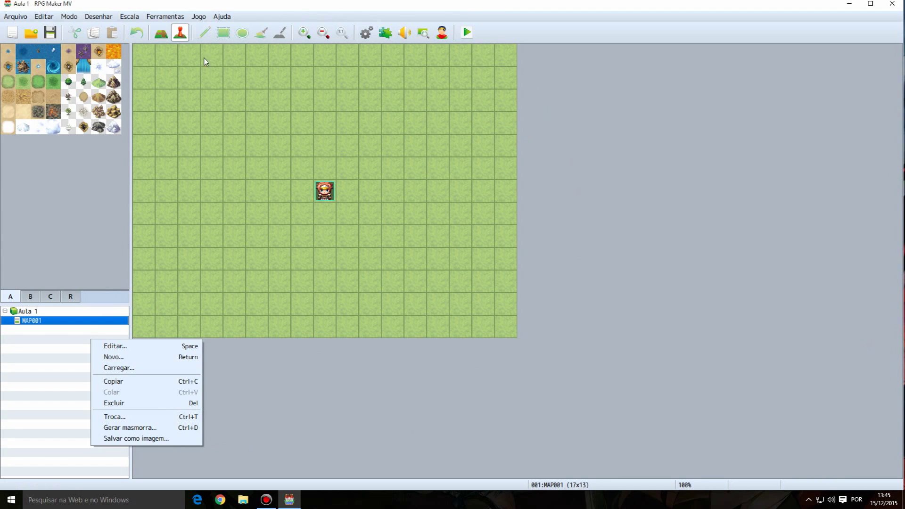
{"action": "key", "text": "Up"}
{"action": "key", "text": "Up"}
{"action": "key", "text": "Up"}
{"action": "key", "text": "Up"}
{"action": "key", "text": "Up"}
{"action": "key", "text": "Up"}
{"action": "key", "text": "Up"}
{"action": "left_click", "coordinate": [166, 347]}
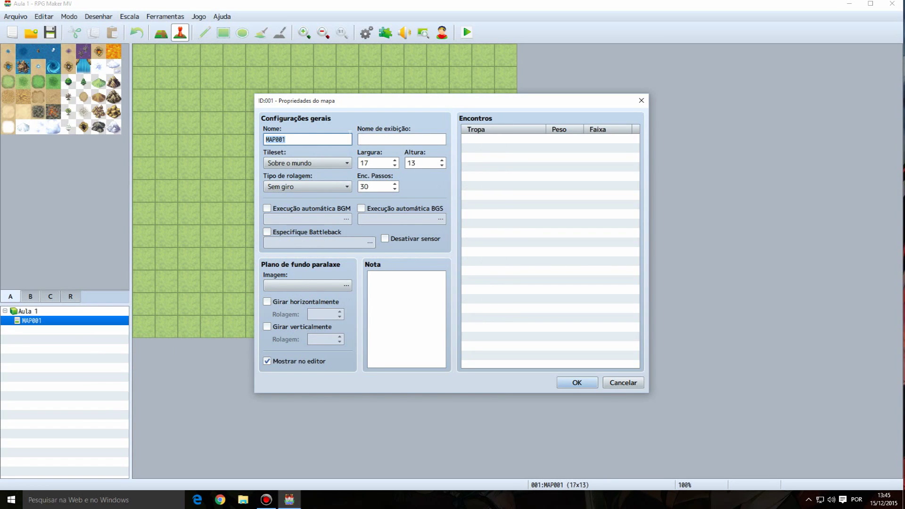
{"action": "type", "text": "Mapa do Mundo"}
{"action": "left_click", "coordinate": [410, 139]}
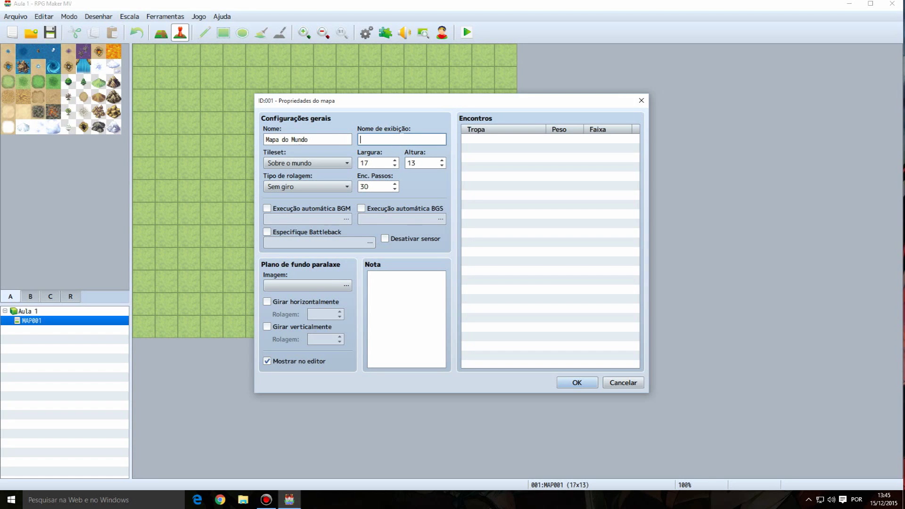
{"action": "key", "text": "shift+Tab"}
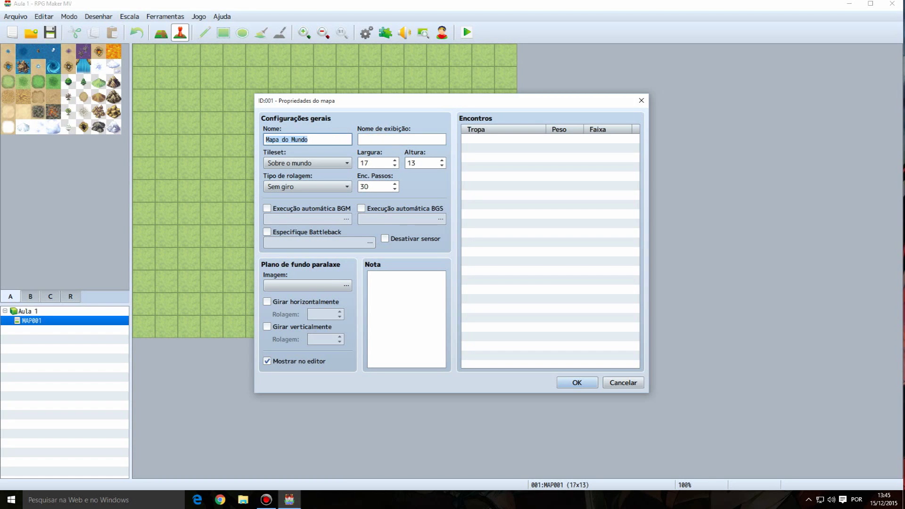
{"action": "left_click", "coordinate": [402, 139]}
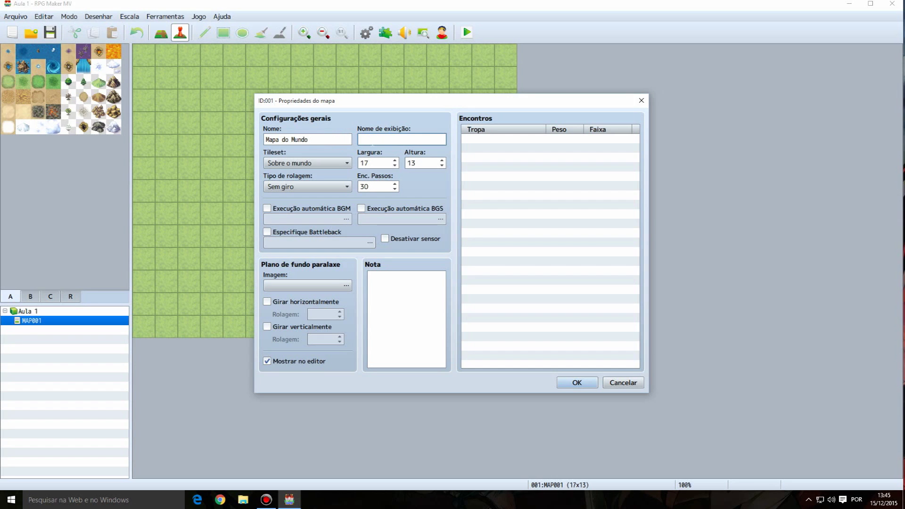
{"action": "type", "text": "Avalice"}
Step: Set the map's width and height to 40 tiles each
{"action": "double_click", "coordinate": [366, 161]}
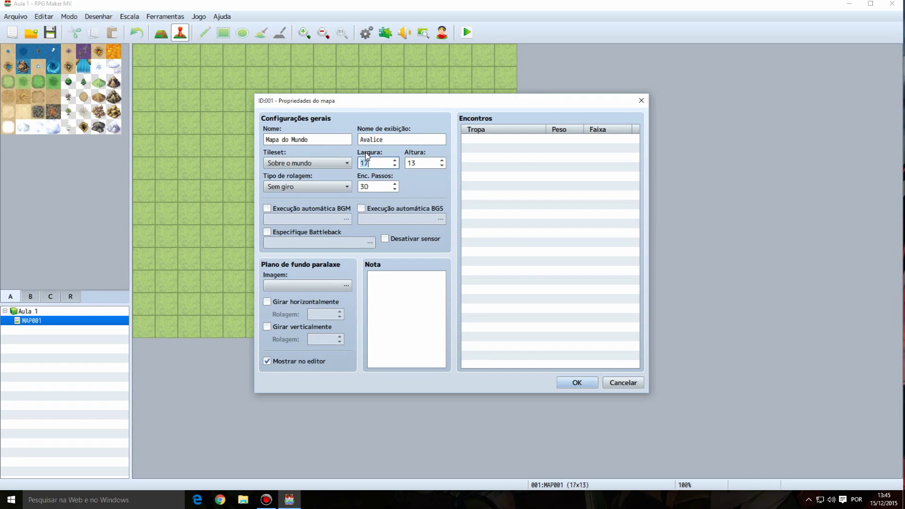
{"action": "key", "text": "Page_Up"}
{"action": "type", "text": "40"}
{"action": "key", "text": "Tab"}
Step: Choose the Sobre o mundo tileset and set the map's scroll type to Girar ambos
{"action": "left_click", "coordinate": [346, 165]}
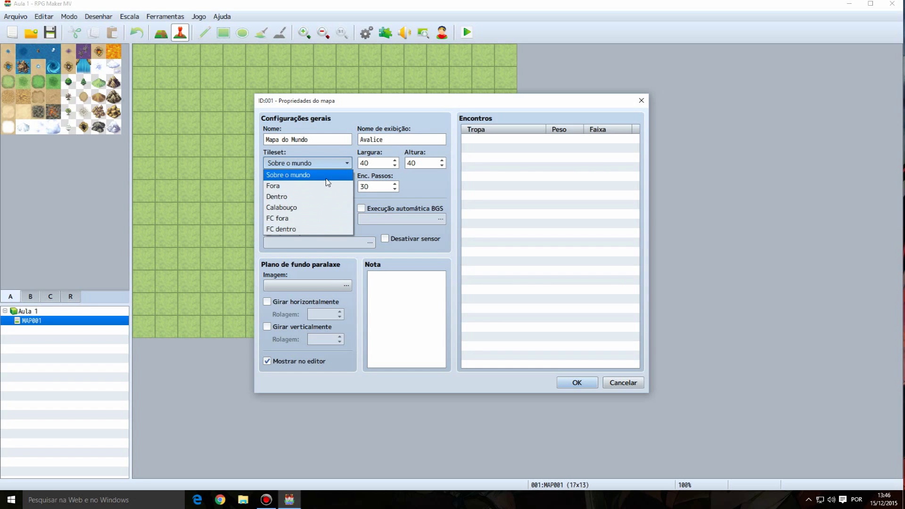
{"action": "left_click", "coordinate": [326, 177]}
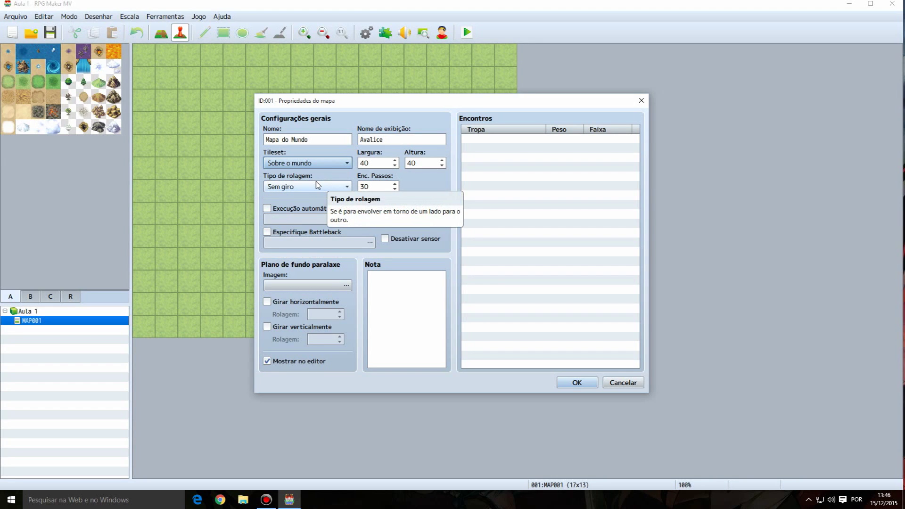
{"action": "left_click", "coordinate": [317, 185]}
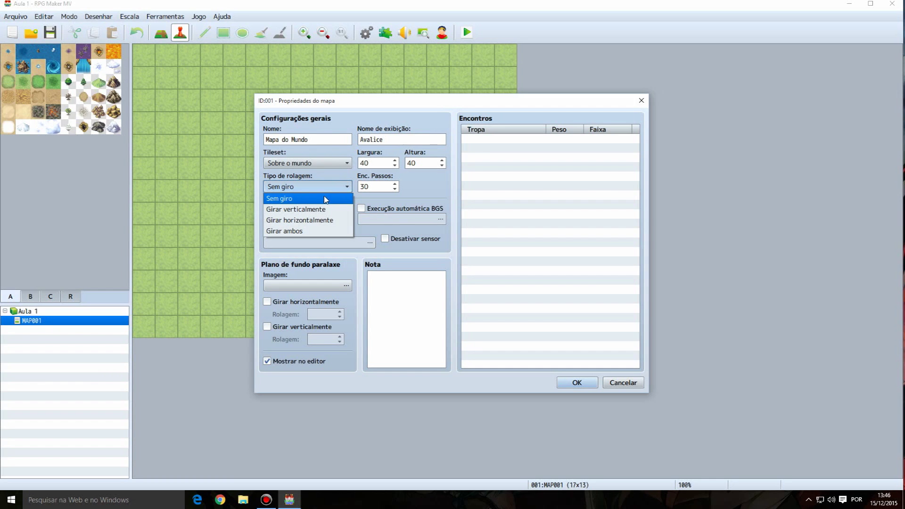
{"action": "left_click", "coordinate": [314, 231]}
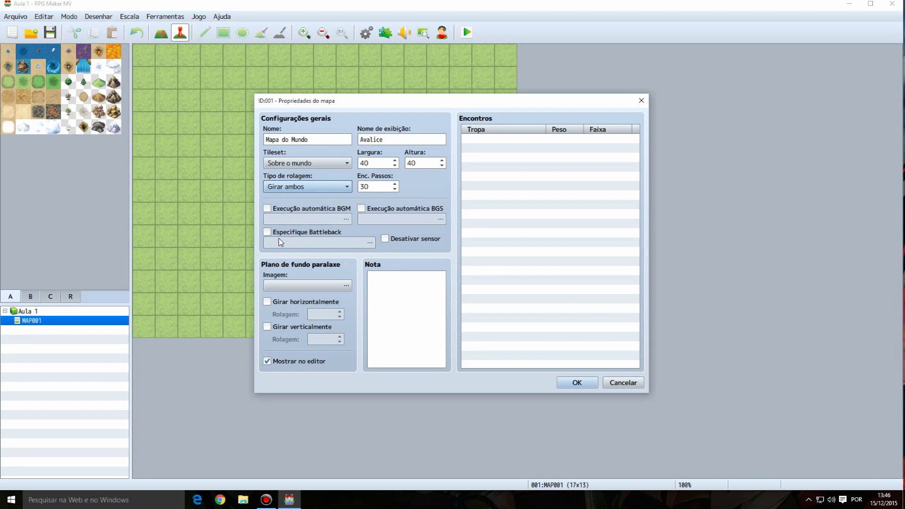
Step: Examine the encounter steps setting and the troop choices for a new encounter, cancelling without adding one
{"action": "key", "text": "Tab"}
{"action": "key", "text": "End"}
{"action": "mouse_move", "coordinate": [377, 177]}
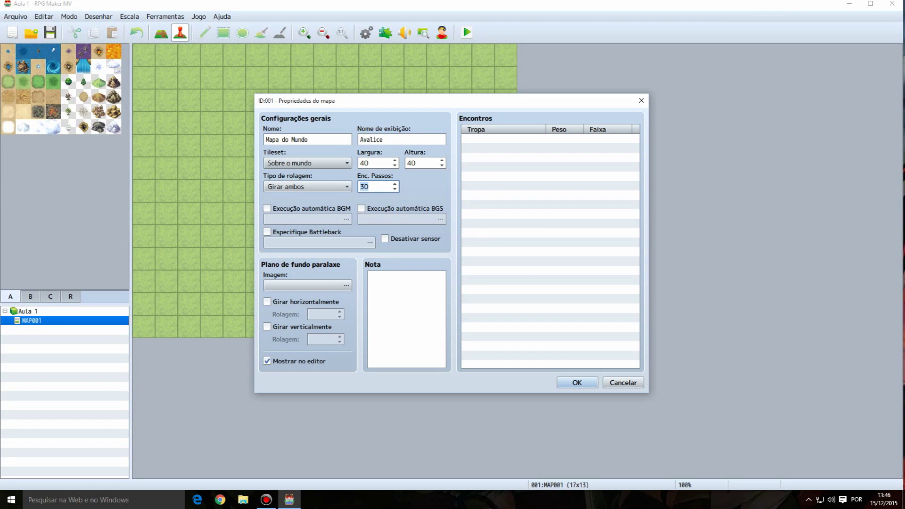
{"action": "left_click", "coordinate": [369, 186]}
{"action": "right_click", "coordinate": [534, 143]}
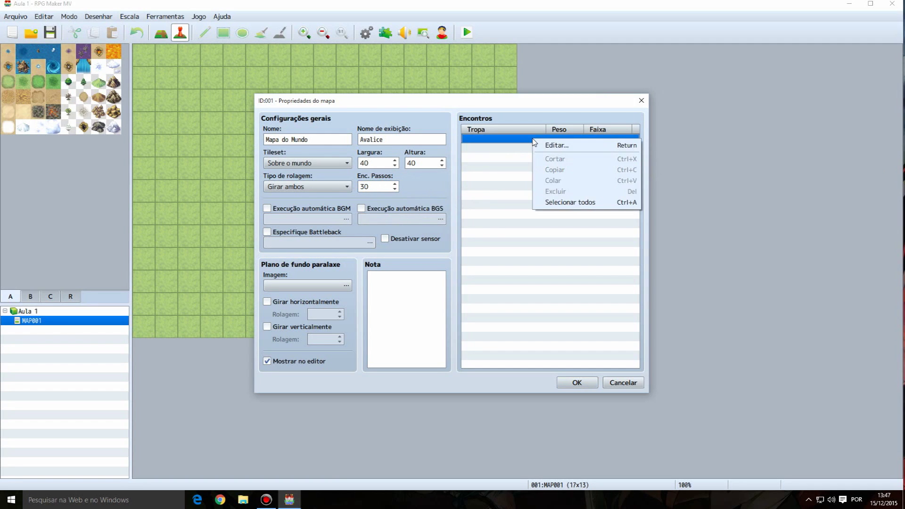
{"action": "left_click", "coordinate": [557, 146]}
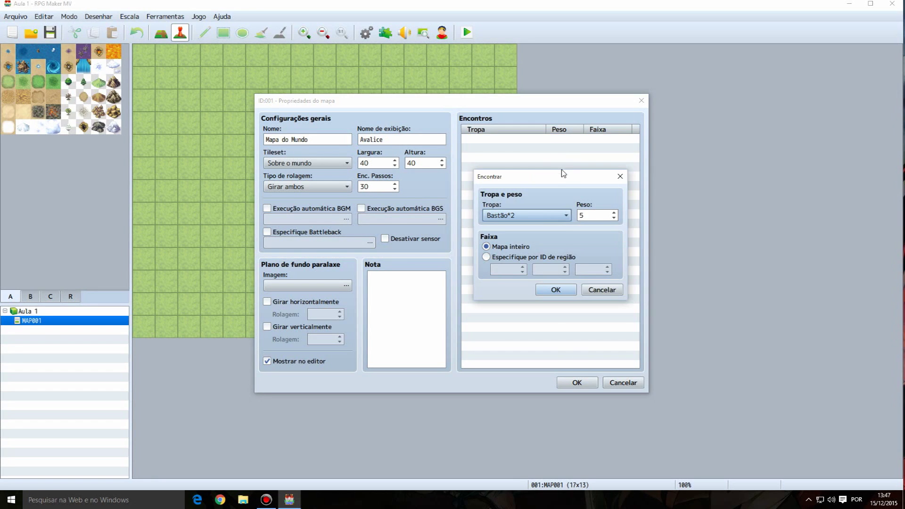
{"action": "left_click", "coordinate": [563, 217]}
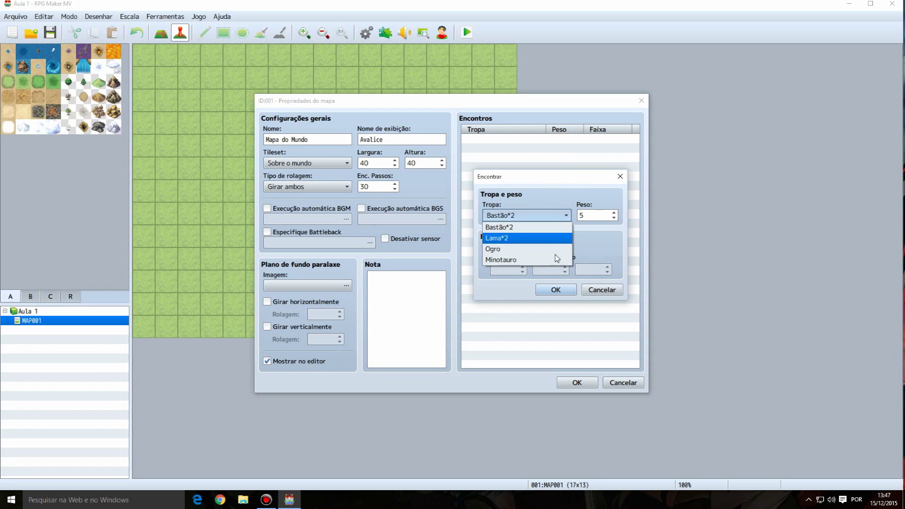
{"action": "left_click", "coordinate": [549, 227]}
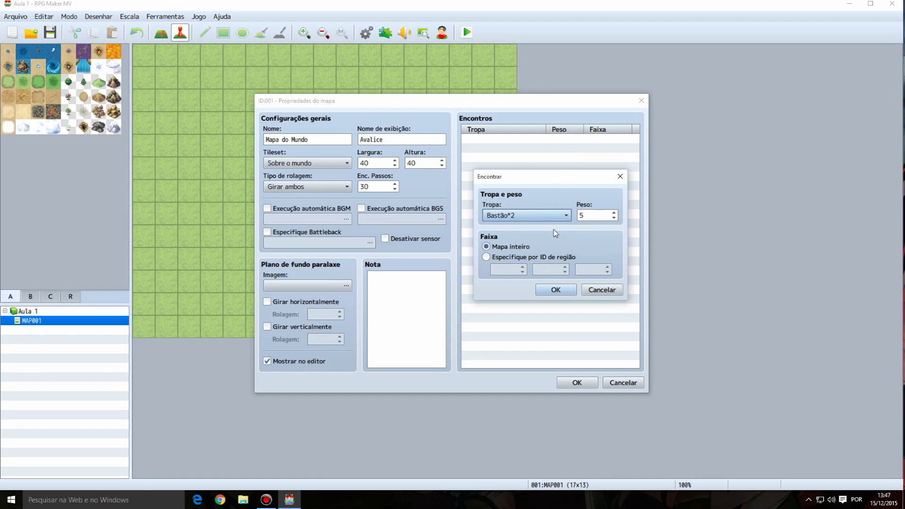
{"action": "left_click", "coordinate": [611, 289]}
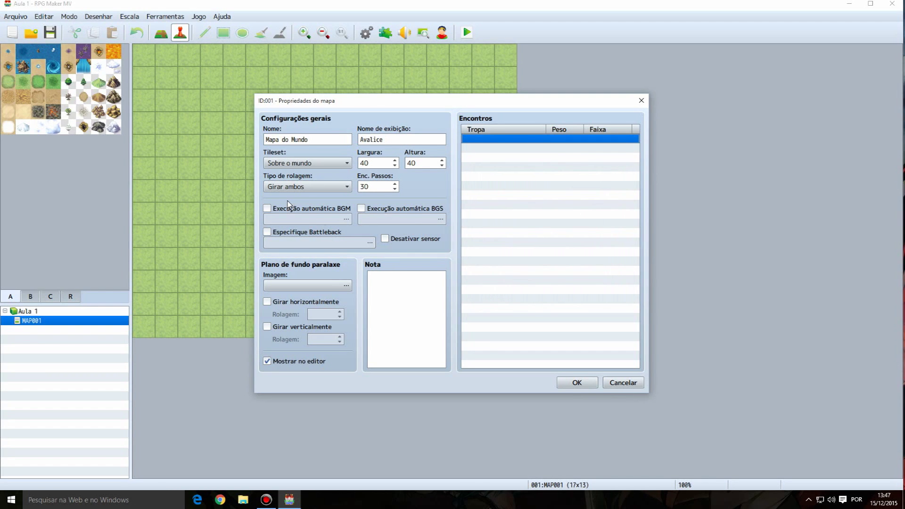
Step: Enable automatic BGM, look through the available music tracks without choosing one, and disable automatic BGM again
{"action": "left_click", "coordinate": [267, 209]}
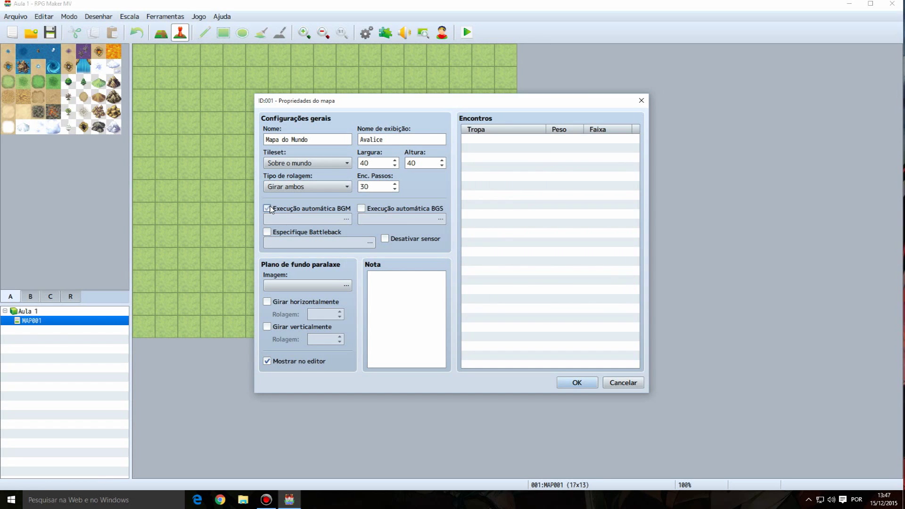
{"action": "left_click", "coordinate": [335, 220]}
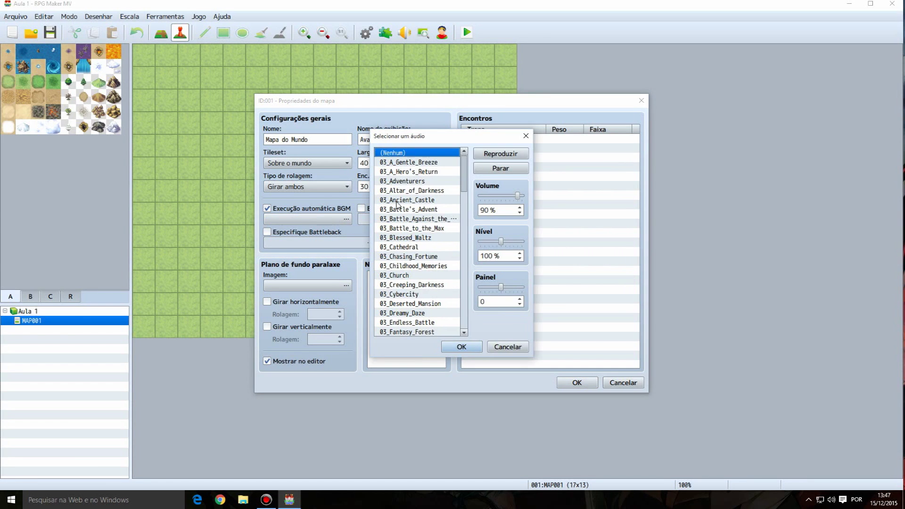
{"action": "mouse_move", "coordinate": [466, 166]}
{"action": "left_mouse_down"}
{"action": "mouse_move", "coordinate": [458, 326]}
{"action": "mouse_move", "coordinate": [464, 151]}
{"action": "left_mouse_up"}
{"action": "left_click", "coordinate": [460, 347]}
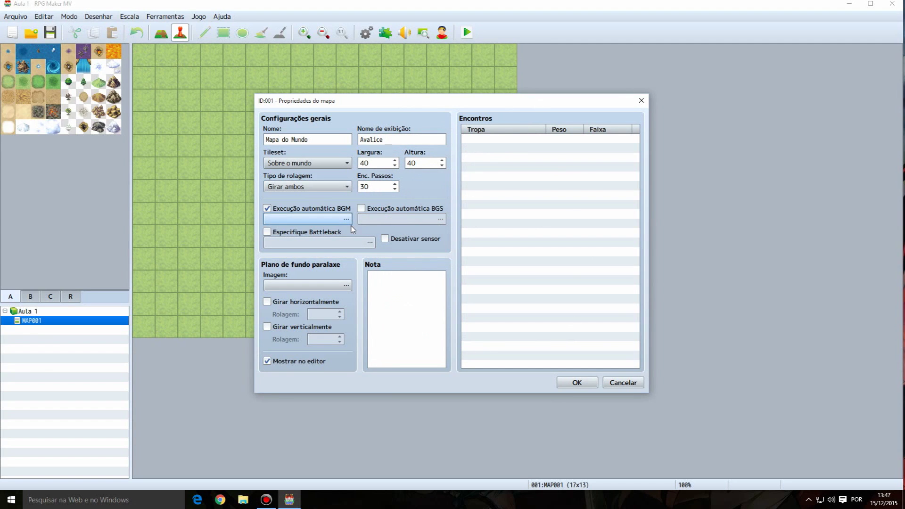
{"action": "left_click", "coordinate": [267, 208]}
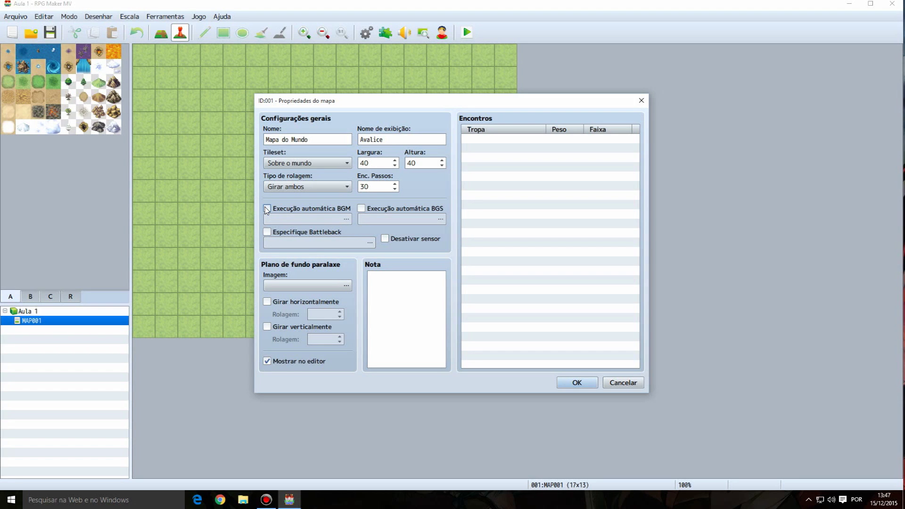
Step: Enable automatic BGS for the map and look through the available background sounds, cancelling without choosing one
{"action": "left_click", "coordinate": [409, 209]}
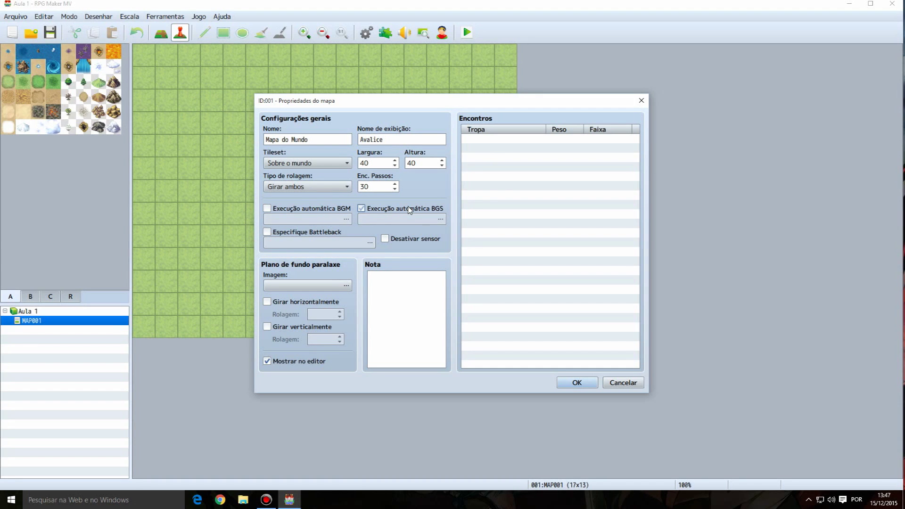
{"action": "left_click", "coordinate": [442, 218]}
{"action": "scroll", "coordinate": [464, 219], "scroll_direction": "down", "scroll_amount": 2}
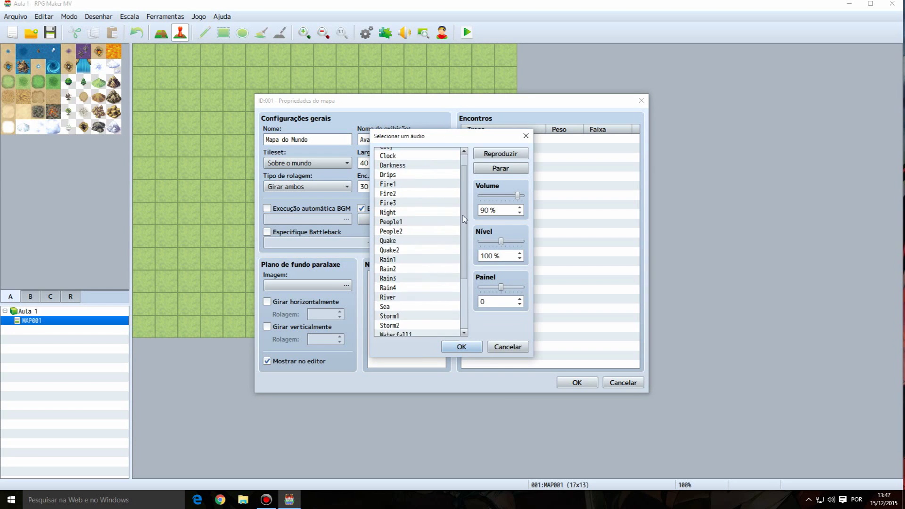
{"action": "scroll", "coordinate": [463, 219], "scroll_direction": "down", "scroll_amount": 3}
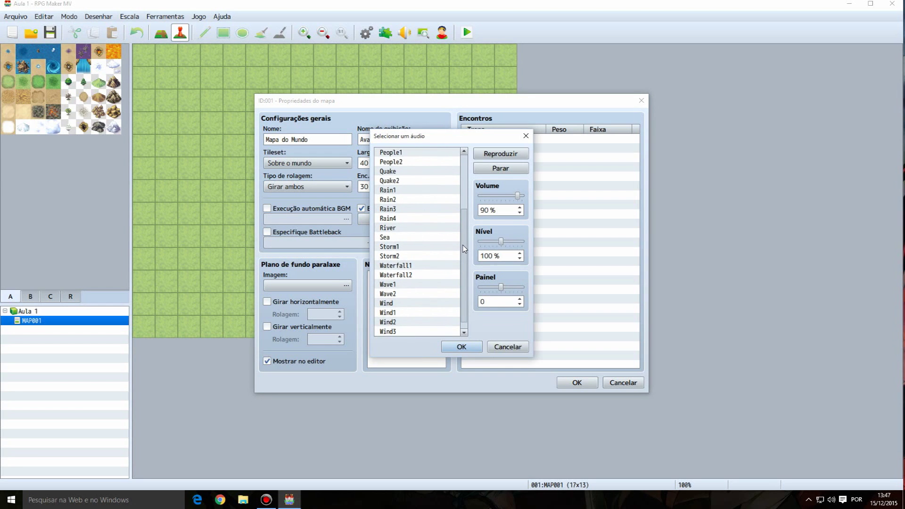
{"action": "scroll", "coordinate": [464, 249], "scroll_direction": "down", "scroll_amount": 1}
{"action": "scroll", "coordinate": [463, 270], "scroll_direction": "up", "scroll_amount": 5}
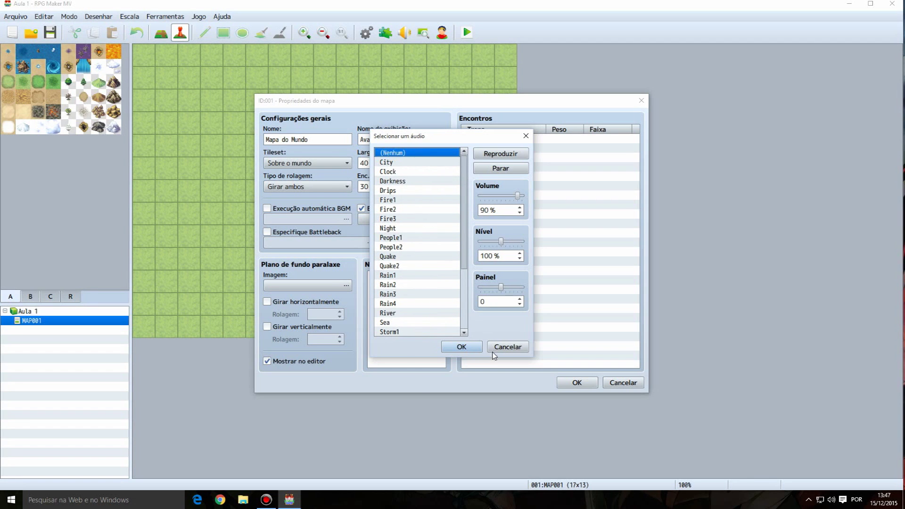
{"action": "left_click", "coordinate": [506, 347]}
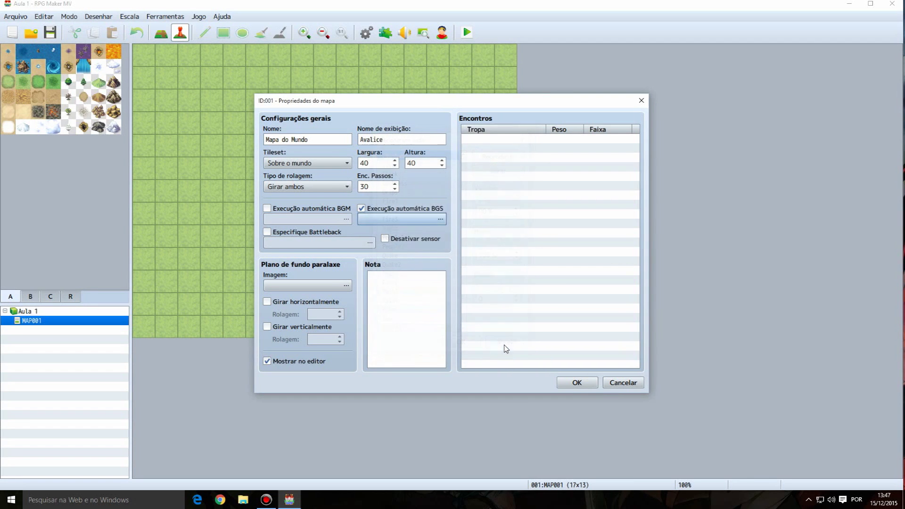
Step: Examine the level and pan settings of the automatic BGS without choosing a sound, and disable automatic BGS for the map
{"action": "left_click", "coordinate": [433, 220]}
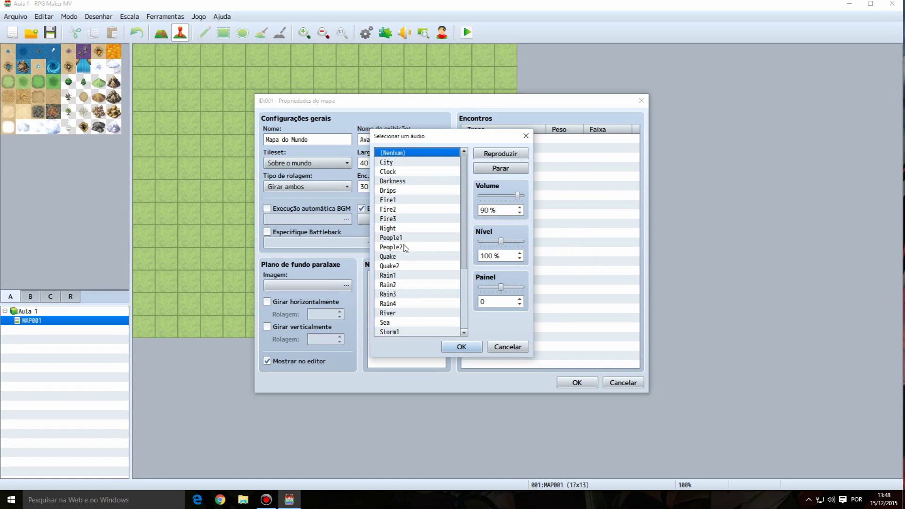
{"action": "double_click", "coordinate": [486, 256]}
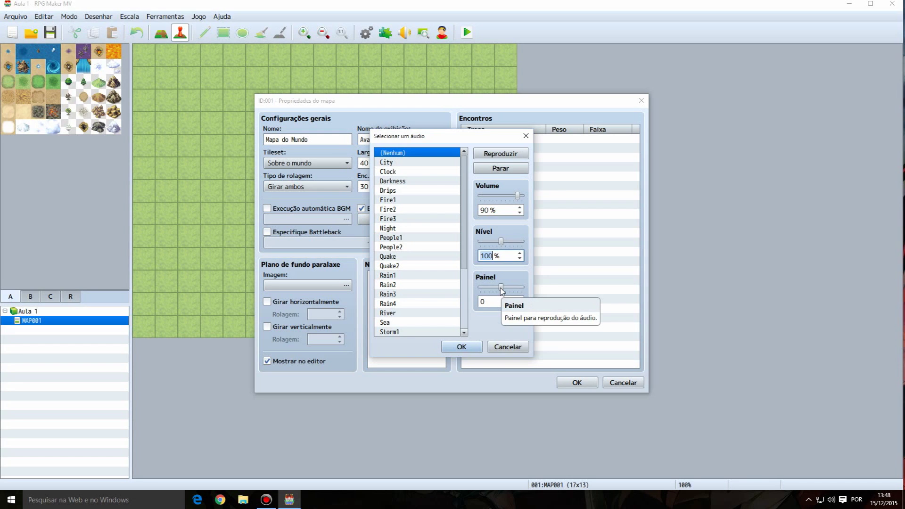
{"action": "left_click_drag", "start_coordinate": [500, 288], "coordinate": [546, 289]}
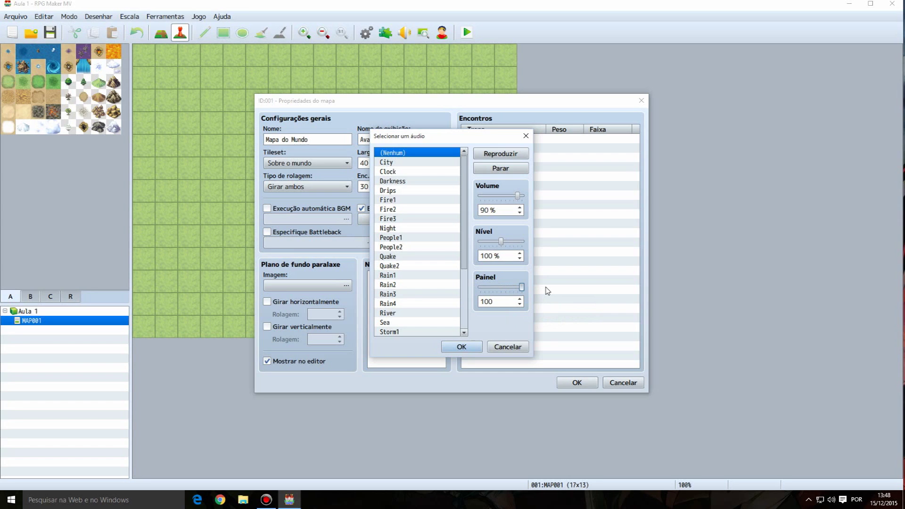
{"action": "left_click_drag", "start_coordinate": [522, 288], "coordinate": [501, 289]}
{"action": "left_click", "coordinate": [508, 347]}
{"action": "left_click", "coordinate": [373, 209]}
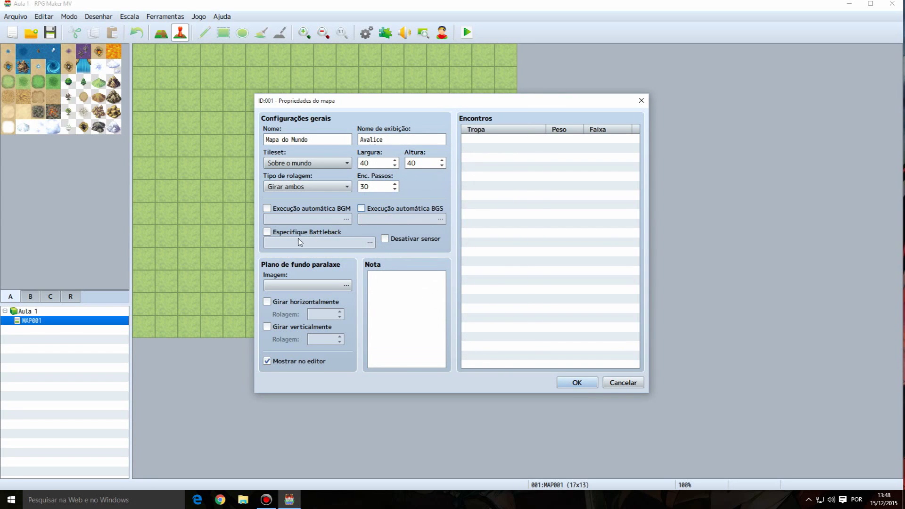
Step: Enable Especifique Battleback for the map and select Grassland as the battle ground image
{"action": "left_click", "coordinate": [277, 234]}
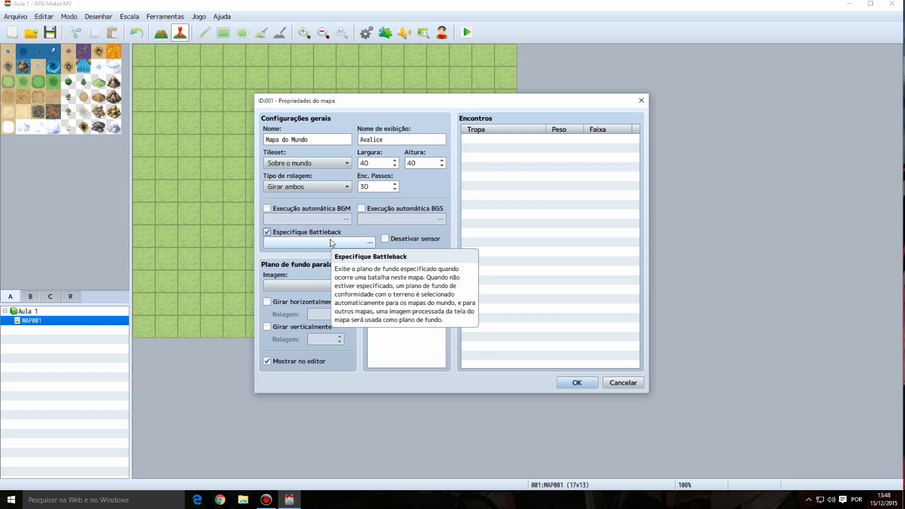
{"action": "left_click", "coordinate": [331, 243]}
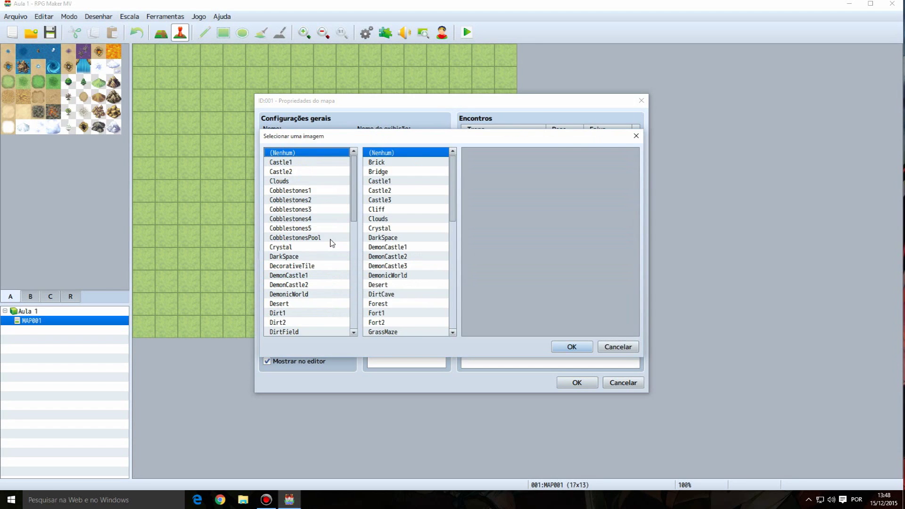
{"action": "mouse_move", "coordinate": [452, 160]}
{"action": "left_mouse_down"}
{"action": "mouse_move", "coordinate": [452, 269]}
{"action": "mouse_move", "coordinate": [463, 150]}
{"action": "left_mouse_up"}
{"action": "left_click_drag", "start_coordinate": [357, 173], "coordinate": [353, 232]}
{"action": "left_click", "coordinate": [308, 172]}
{"action": "left_click", "coordinate": [316, 180]}
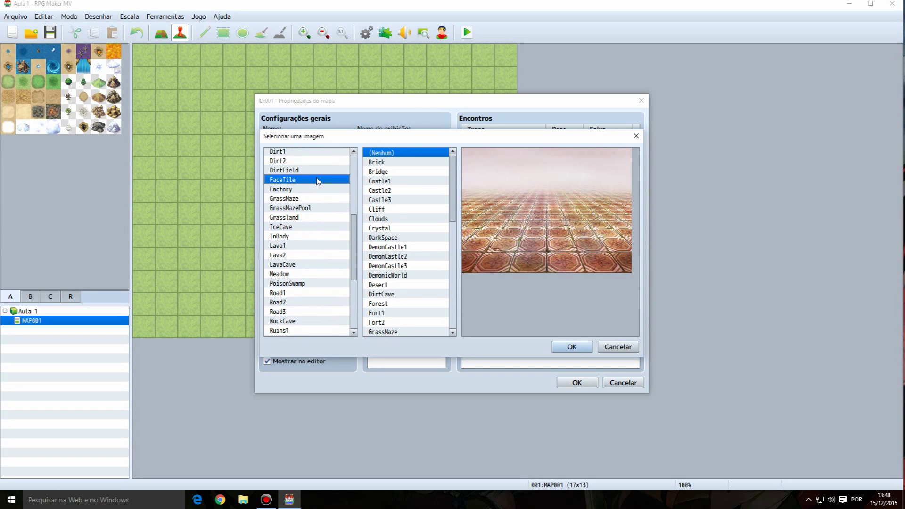
{"action": "left_click", "coordinate": [319, 217]}
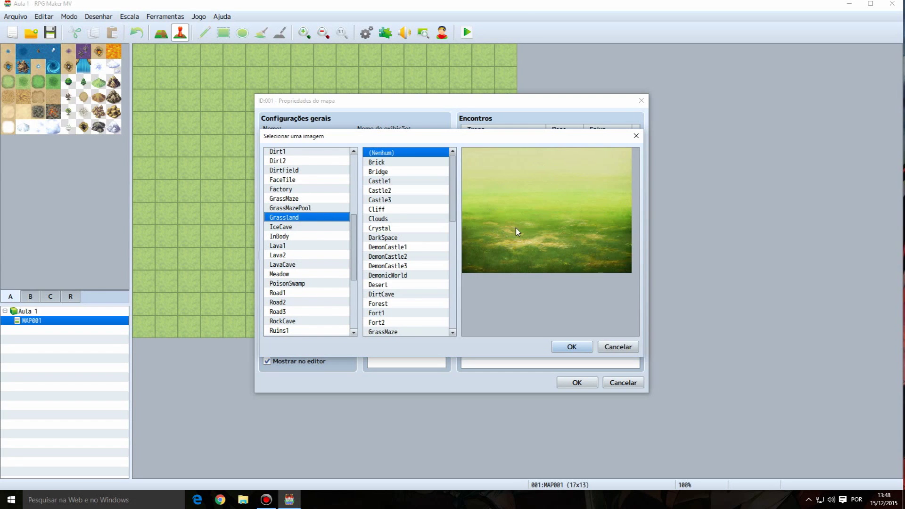
Step: Compare the battle backdrop images over the grass ground and confirm Grassland as the backdrop
{"action": "left_click", "coordinate": [428, 163]}
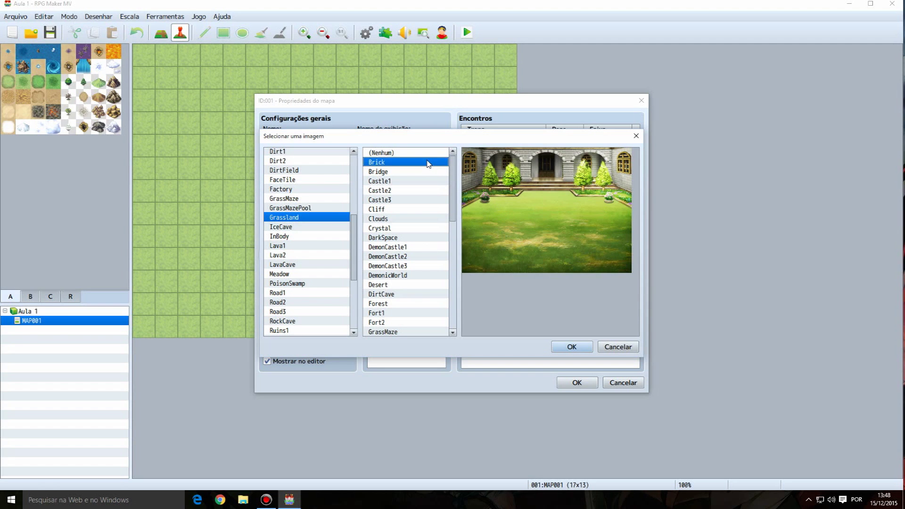
{"action": "left_click_drag", "start_coordinate": [428, 163], "coordinate": [427, 224]}
{"action": "left_click", "coordinate": [427, 186]}
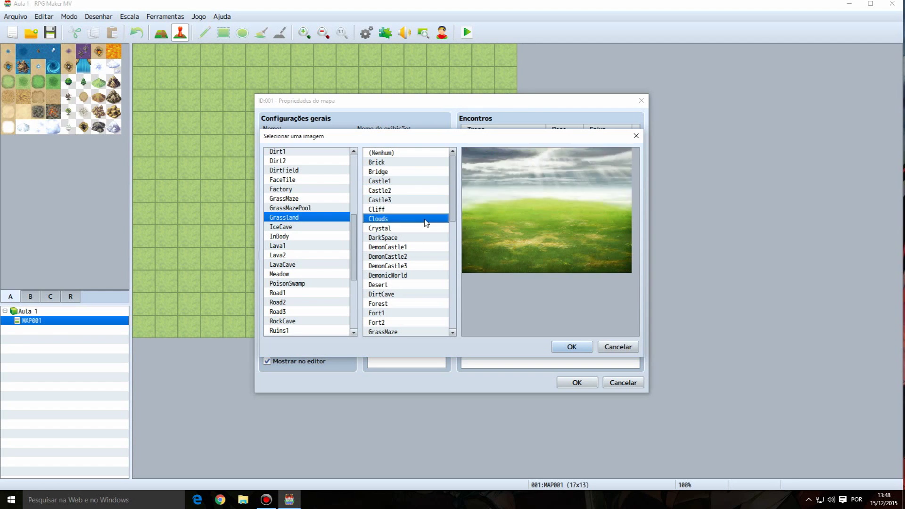
{"action": "left_click_drag", "start_coordinate": [427, 223], "coordinate": [418, 293]}
{"action": "scroll", "coordinate": [416, 222], "scroll_direction": "down", "scroll_amount": 1}
{"action": "left_click", "coordinate": [420, 229]}
{"action": "scroll", "coordinate": [415, 293], "scroll_direction": "down", "scroll_amount": 2}
{"action": "left_click", "coordinate": [414, 277]}
{"action": "left_click", "coordinate": [406, 267]}
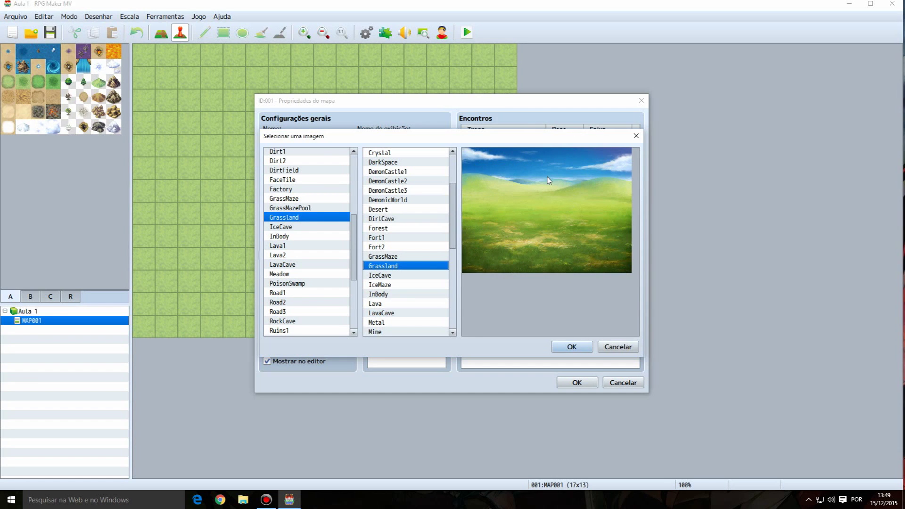
{"action": "left_click", "coordinate": [572, 348]}
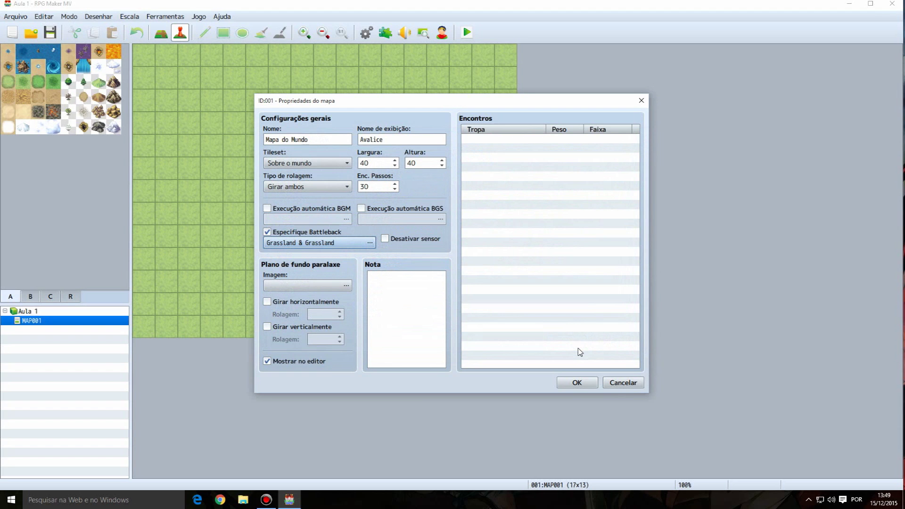
Step: Try the Desativar sensor option on and off, leaving it disabled for the map
{"action": "left_click", "coordinate": [386, 239]}
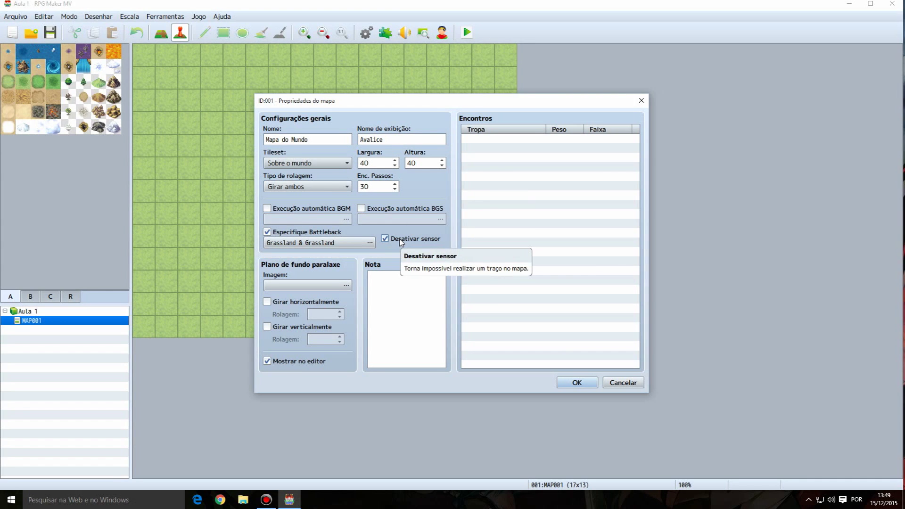
{"action": "left_click", "coordinate": [400, 239]}
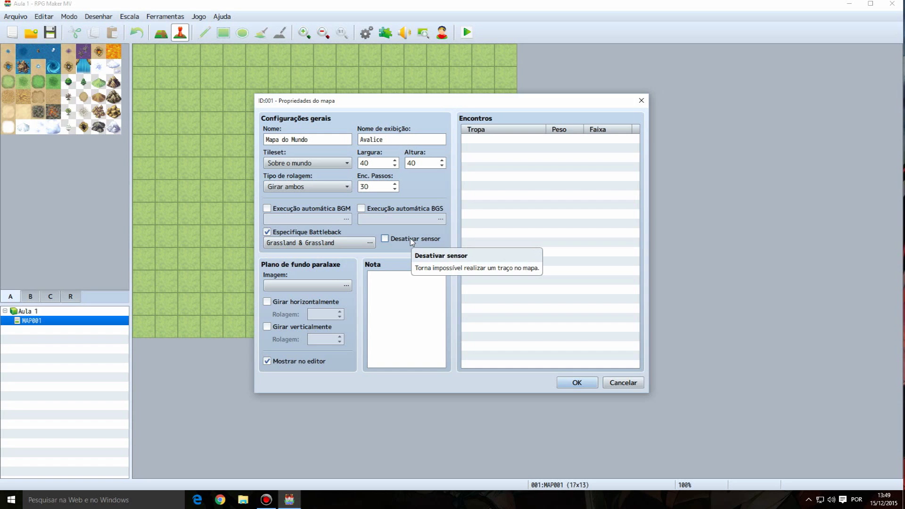
{"action": "left_click", "coordinate": [413, 240]}
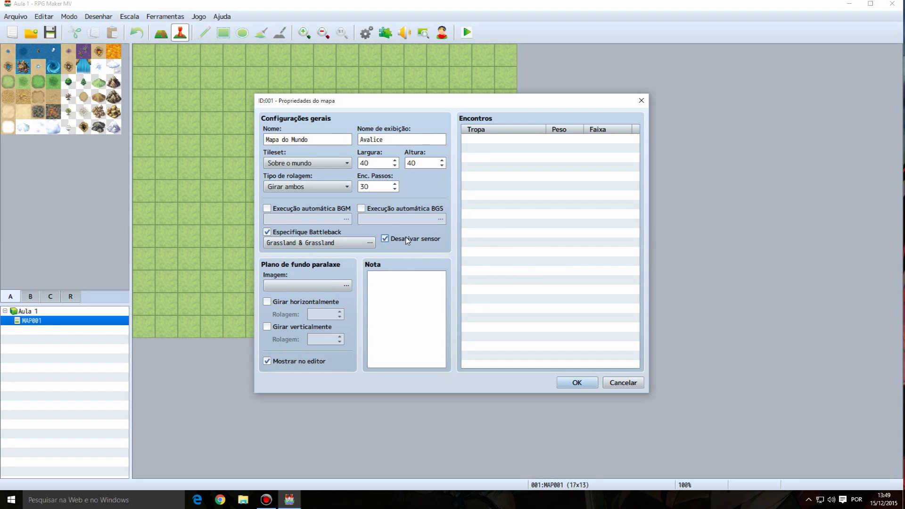
{"action": "left_click", "coordinate": [408, 240]}
Step: Preview the available parallax background images, including the skies, mountains, oceans and sunset
{"action": "left_click", "coordinate": [347, 286]}
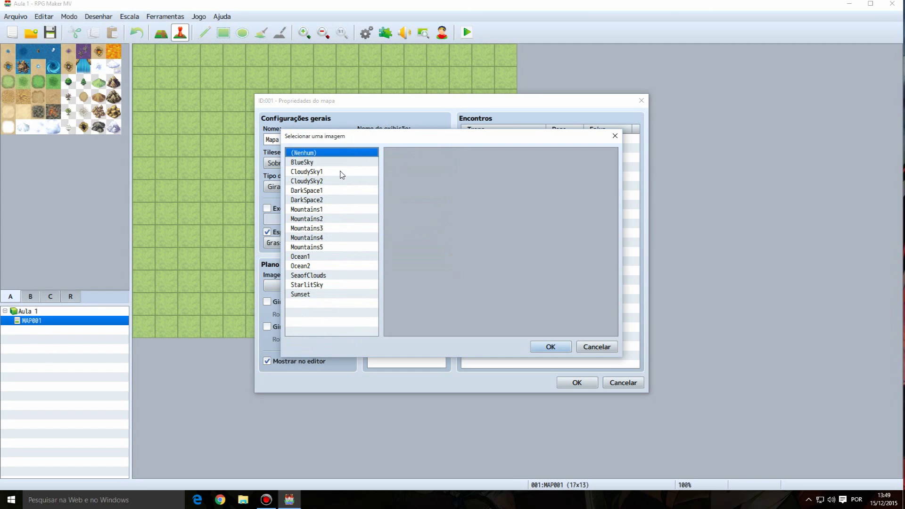
{"action": "left_click", "coordinate": [327, 163]}
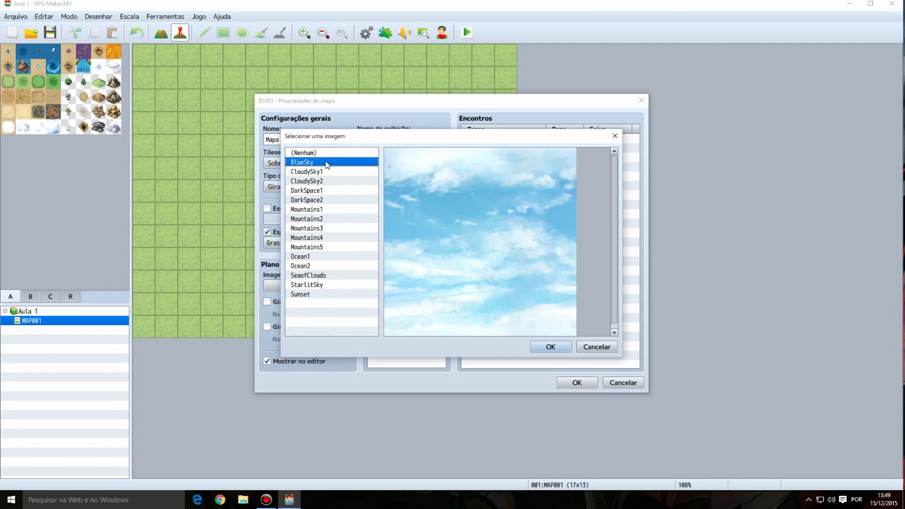
{"action": "left_click", "coordinate": [330, 172]}
{"action": "left_click", "coordinate": [333, 182]}
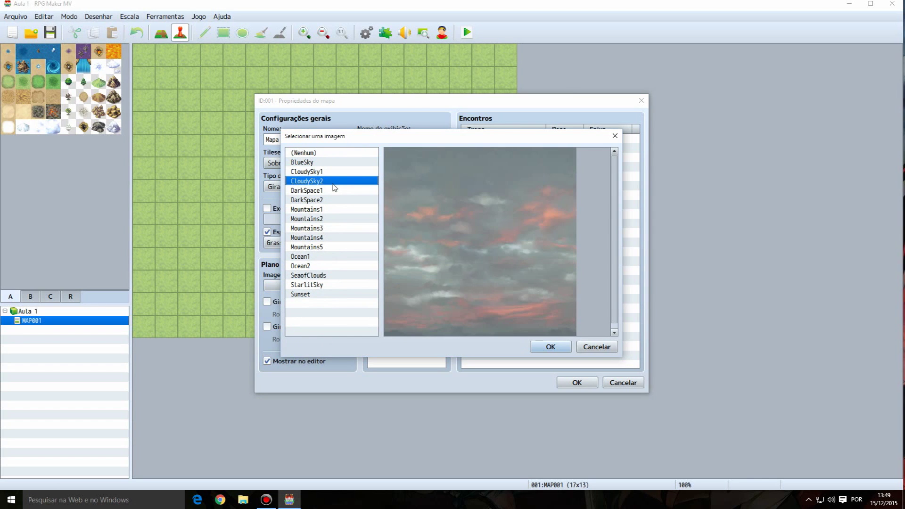
{"action": "left_click", "coordinate": [334, 189]}
{"action": "left_click", "coordinate": [341, 246]}
{"action": "left_click", "coordinate": [347, 228]}
{"action": "left_click", "coordinate": [348, 237]}
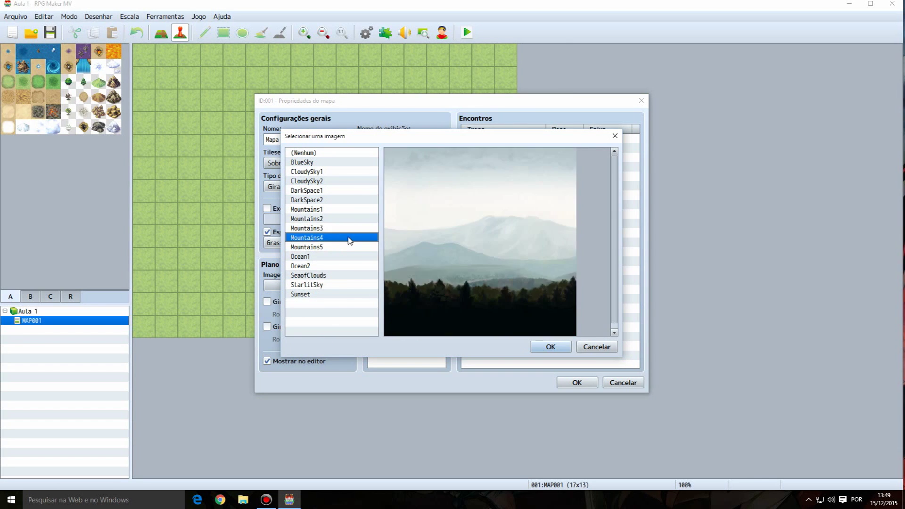
{"action": "left_click", "coordinate": [350, 247]}
{"action": "left_click", "coordinate": [356, 276]}
{"action": "left_click", "coordinate": [352, 266]}
{"action": "left_click", "coordinate": [354, 294]}
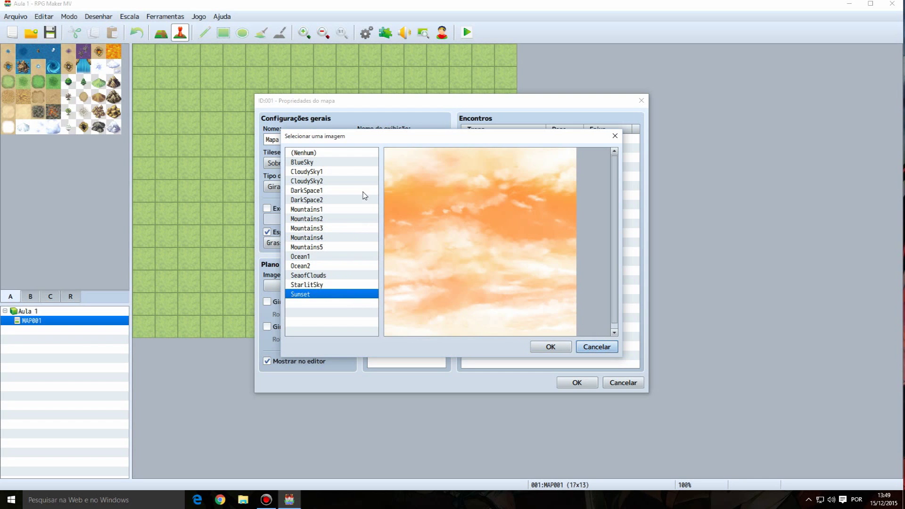
Step: Set BlueSky as the map's parallax background image
{"action": "left_click", "coordinate": [349, 172]}
{"action": "left_click", "coordinate": [346, 163]}
{"action": "left_click", "coordinate": [560, 349]}
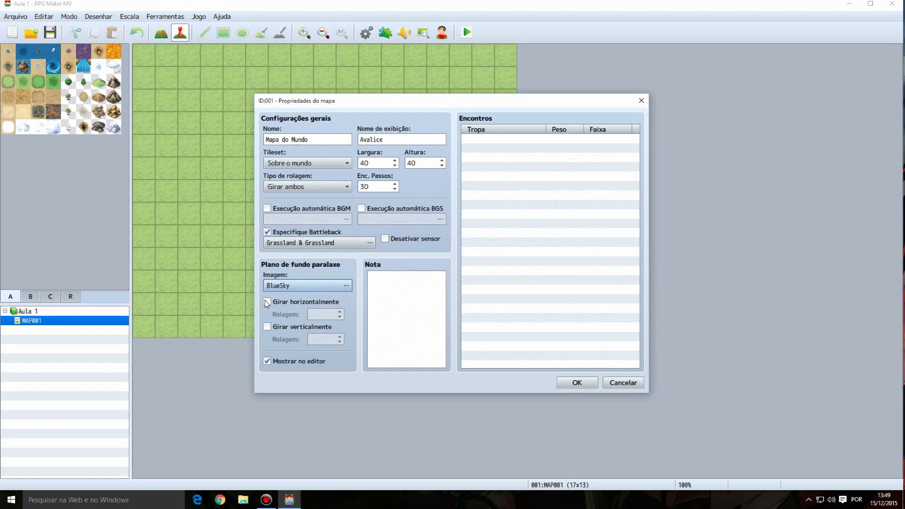
Step: Try horizontal and vertical parallax looping with scroll values 14 and -14, and disable both loops again
{"action": "left_click", "coordinate": [314, 302]}
{"action": "left_click", "coordinate": [312, 327]}
{"action": "left_click", "coordinate": [311, 314]}
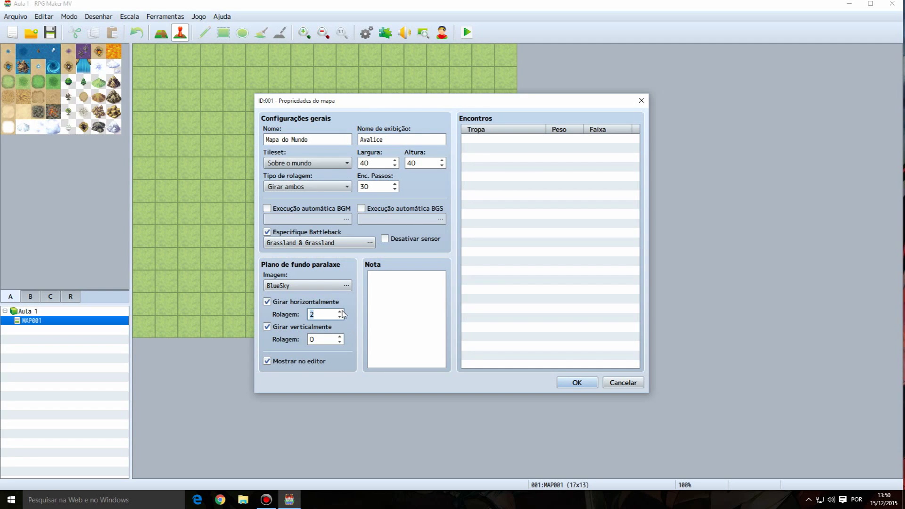
{"action": "left_click", "coordinate": [341, 312]}
{"action": "left_click", "coordinate": [340, 311]}
{"action": "left_click", "coordinate": [340, 342]}
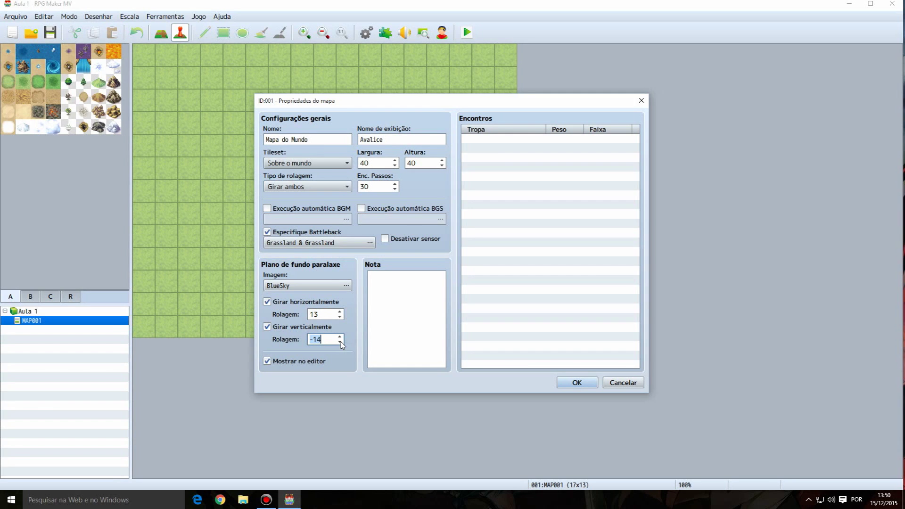
{"action": "key", "text": "Right"}
{"action": "left_click", "coordinate": [341, 313]}
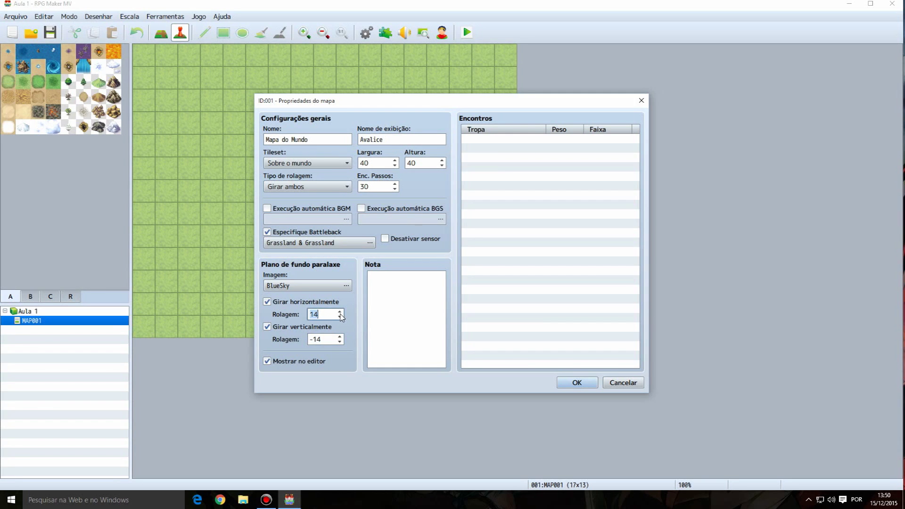
{"action": "left_click", "coordinate": [283, 329]}
{"action": "left_click", "coordinate": [275, 303]}
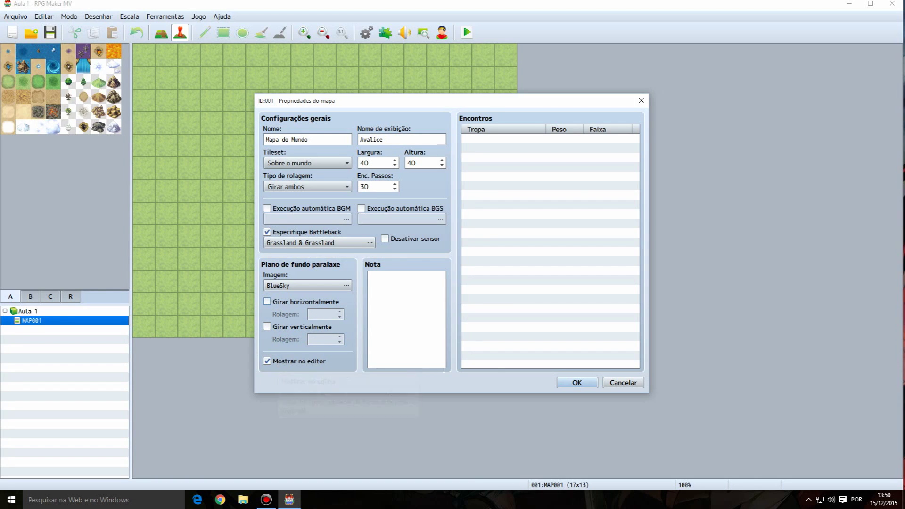
Step: Apply the map properties and inspect how the enlarged map displays its parallax background
{"action": "left_click", "coordinate": [577, 383]}
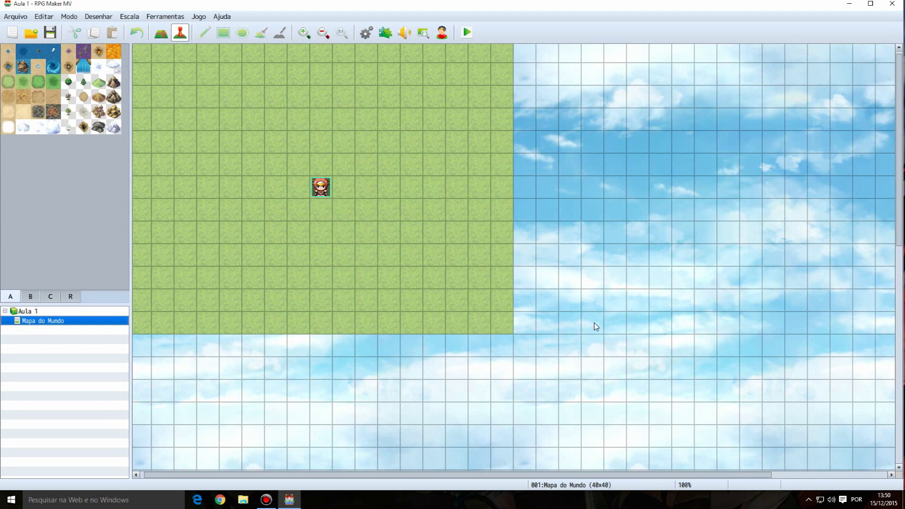
{"action": "scroll", "coordinate": [596, 367], "scroll_direction": "down", "scroll_amount": 5}
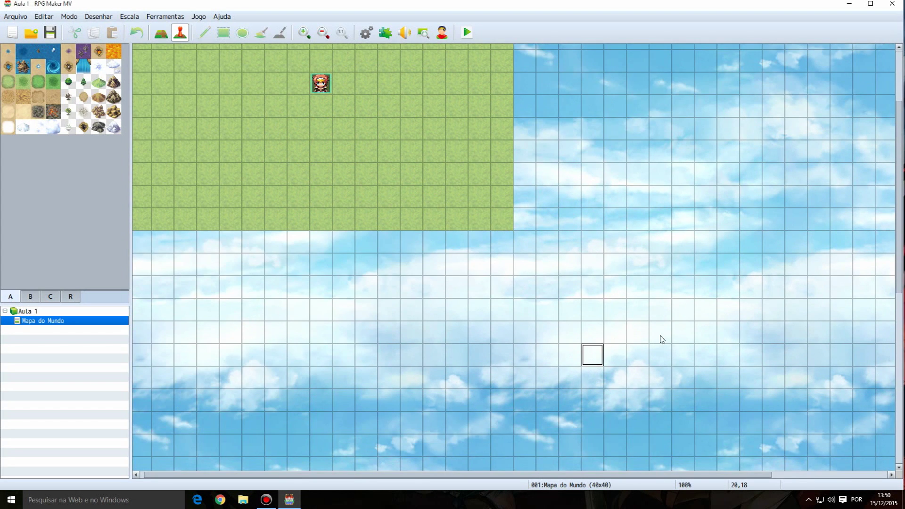
{"action": "scroll", "coordinate": [737, 339], "scroll_direction": "down", "scroll_amount": 8}
{"action": "scroll", "coordinate": [715, 383], "scroll_direction": "up", "scroll_amount": 3}
{"action": "scroll", "coordinate": [715, 387], "scroll_direction": "up", "scroll_amount": 10}
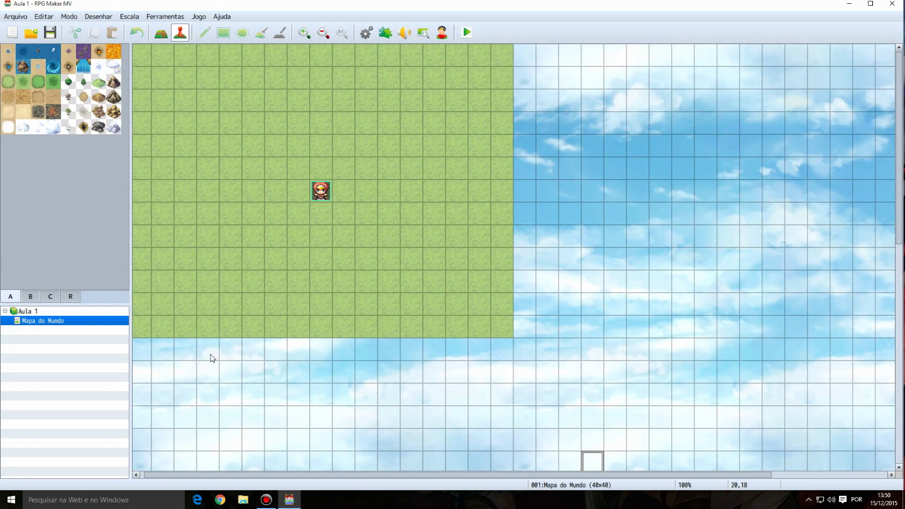
Step: In the Mapa do Mundo properties, disable Mostrar no editor, set the parallax image to none, and apply the changes
{"action": "right_click", "coordinate": [79, 322]}
{"action": "left_click", "coordinate": [97, 328]}
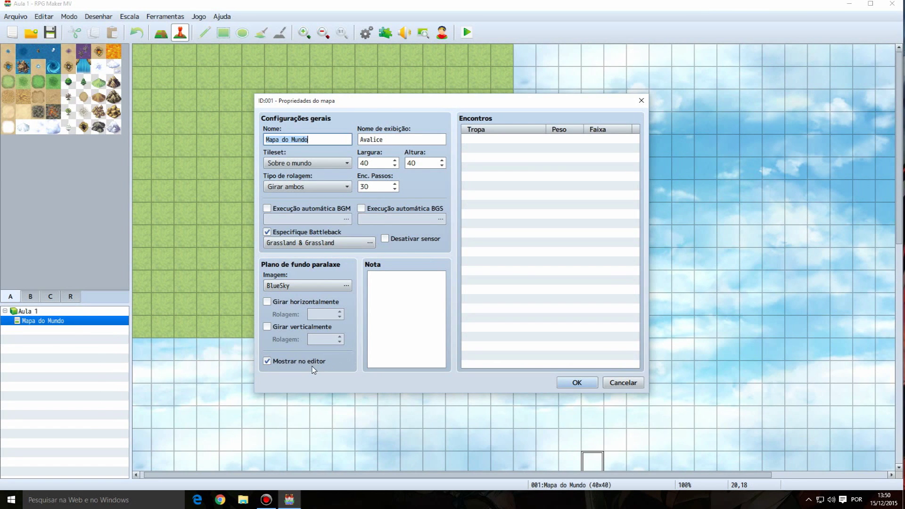
{"action": "left_click", "coordinate": [276, 368]}
{"action": "left_click", "coordinate": [342, 287]}
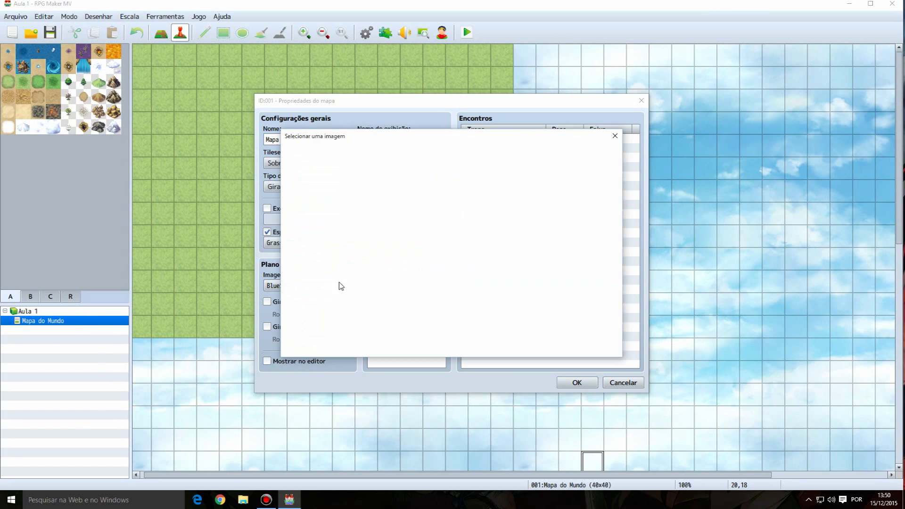
{"action": "double_click", "coordinate": [330, 148]}
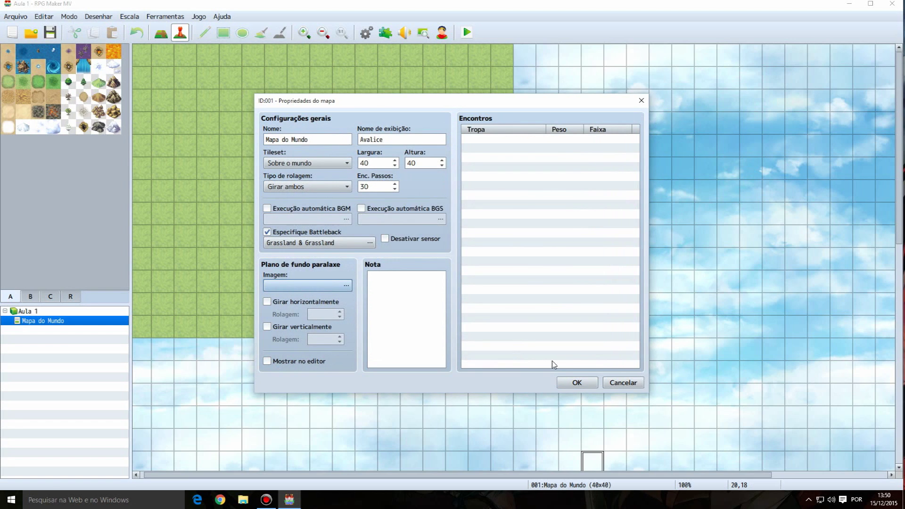
{"action": "left_click", "coordinate": [576, 381]}
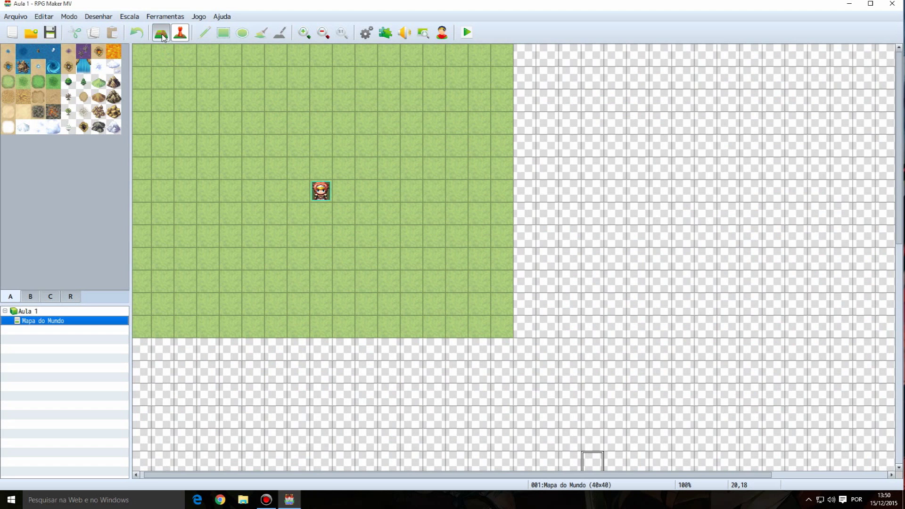
Step: Switch to map editing and flood-fill the empty part of Mapa do Mundo with light grassland
{"action": "left_click", "coordinate": [162, 34]}
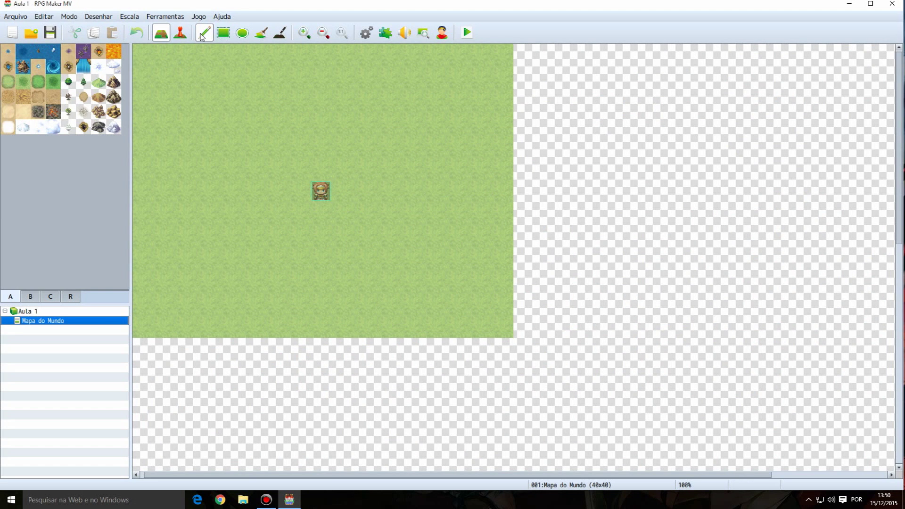
{"action": "left_click", "coordinate": [262, 36]}
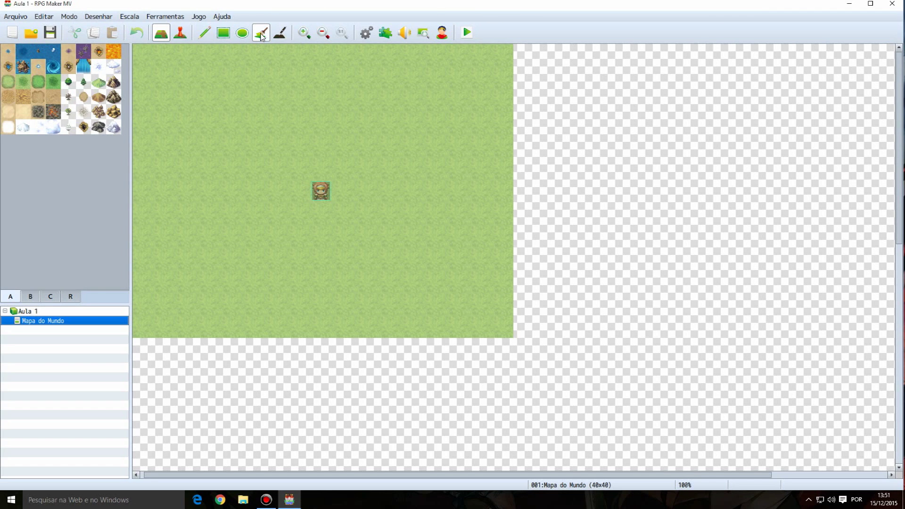
{"action": "left_click", "coordinate": [9, 82]}
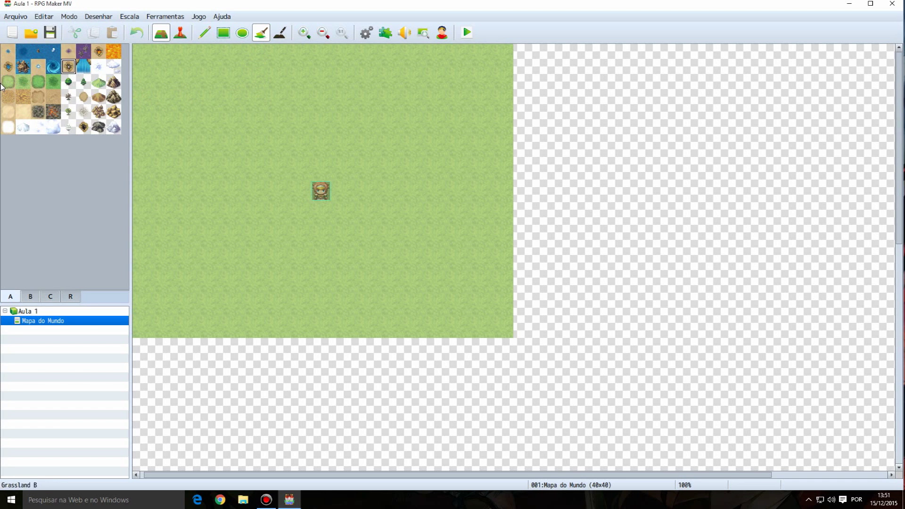
{"action": "left_click", "coordinate": [639, 146]}
{"action": "scroll", "coordinate": [688, 310], "scroll_direction": "down", "scroll_amount": 3}
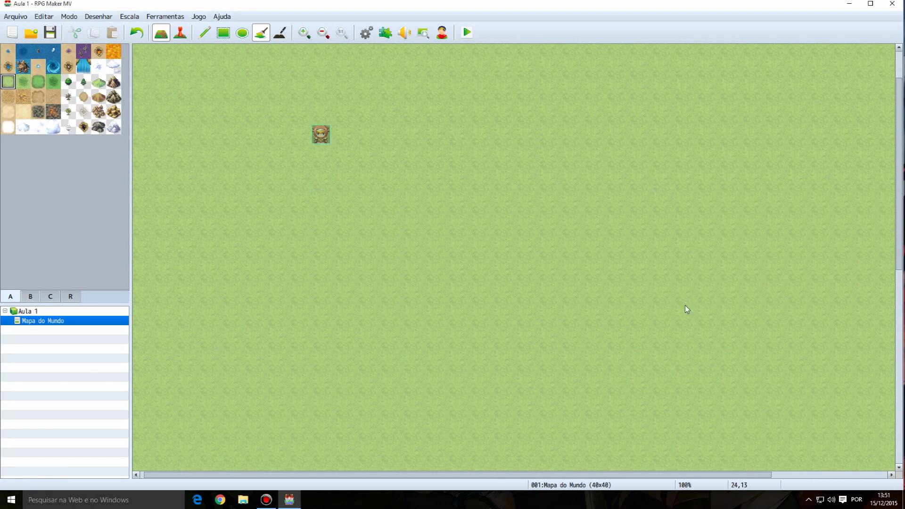
{"action": "scroll", "coordinate": [686, 424], "scroll_direction": "right", "scroll_amount": 3}
{"action": "scroll", "coordinate": [660, 475], "scroll_direction": "right", "scroll_amount": 3}
{"action": "scroll", "coordinate": [637, 472], "scroll_direction": "left", "scroll_amount": 6}
{"action": "scroll", "coordinate": [553, 380], "scroll_direction": "up", "scroll_amount": 3}
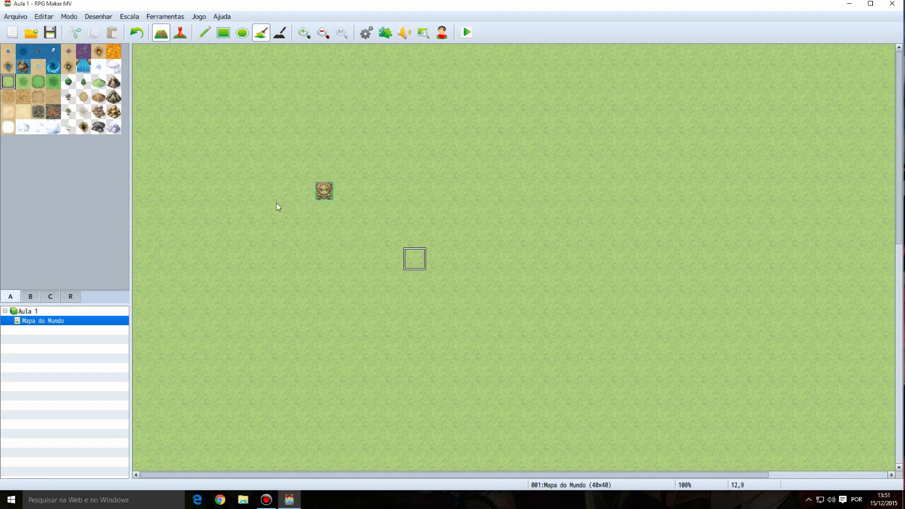
Step: Paint a lake beside the player's start position with the sea tile, and flood-fill the surrounding grassland with sea
{"action": "left_click", "coordinate": [14, 54]}
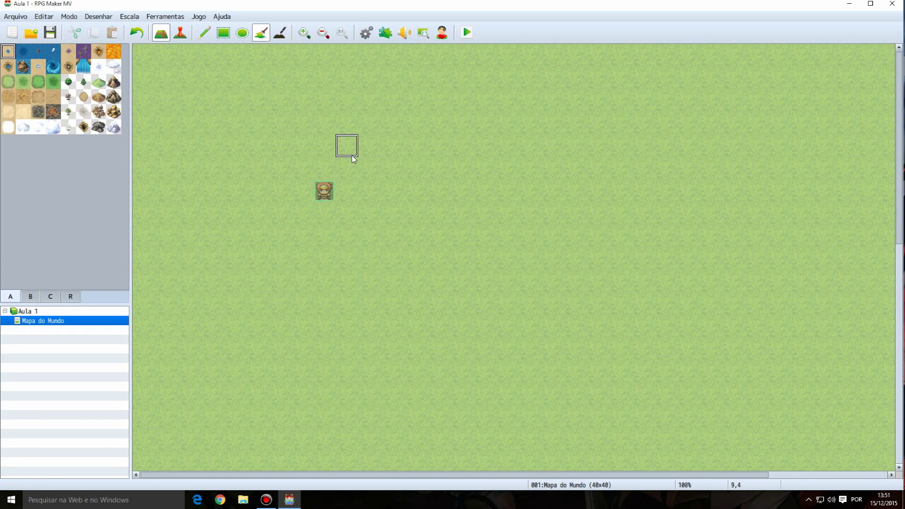
{"action": "left_click", "coordinate": [205, 32]}
{"action": "mouse_move", "coordinate": [380, 168]}
{"action": "left_mouse_down"}
{"action": "mouse_move", "coordinate": [542, 271]}
{"action": "mouse_move", "coordinate": [494, 189]}
{"action": "mouse_move", "coordinate": [401, 189]}
{"action": "mouse_move", "coordinate": [460, 211]}
{"action": "mouse_move", "coordinate": [436, 212]}
{"action": "mouse_move", "coordinate": [486, 215]}
{"action": "mouse_move", "coordinate": [530, 255]}
{"action": "mouse_move", "coordinate": [426, 255]}
{"action": "mouse_move", "coordinate": [529, 208]}
{"action": "mouse_move", "coordinate": [451, 146]}
{"action": "left_mouse_up"}
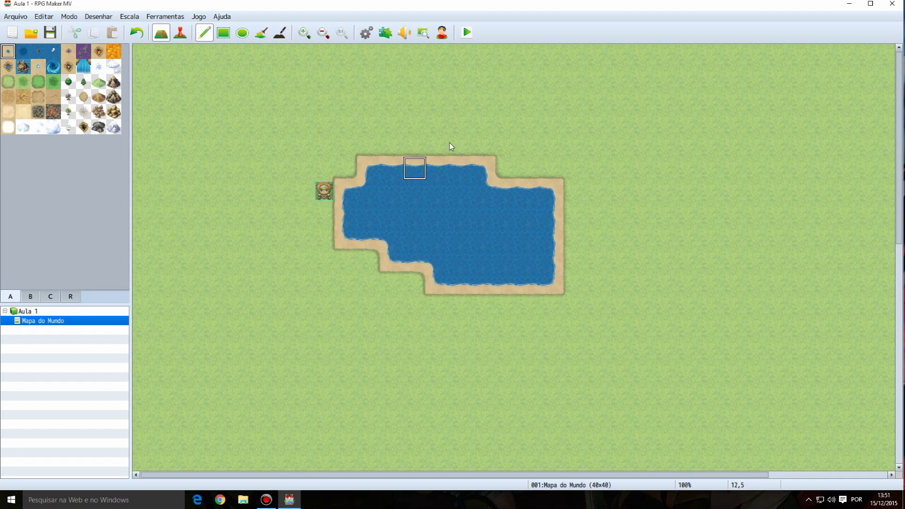
{"action": "left_click", "coordinate": [261, 32]}
{"action": "left_click", "coordinate": [286, 132]}
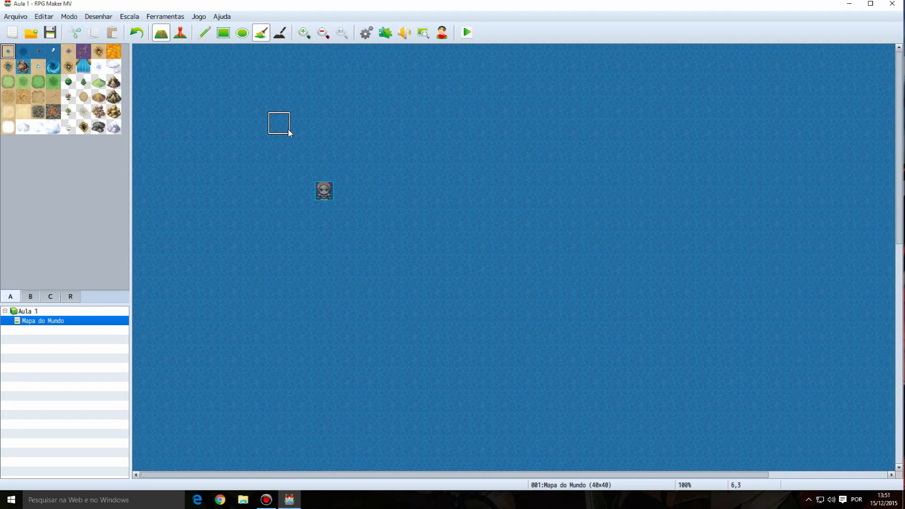
Step: Paint a large, irregular light-grass island around and southeast of the player's start position with the pencil
{"action": "left_click", "coordinate": [204, 32]}
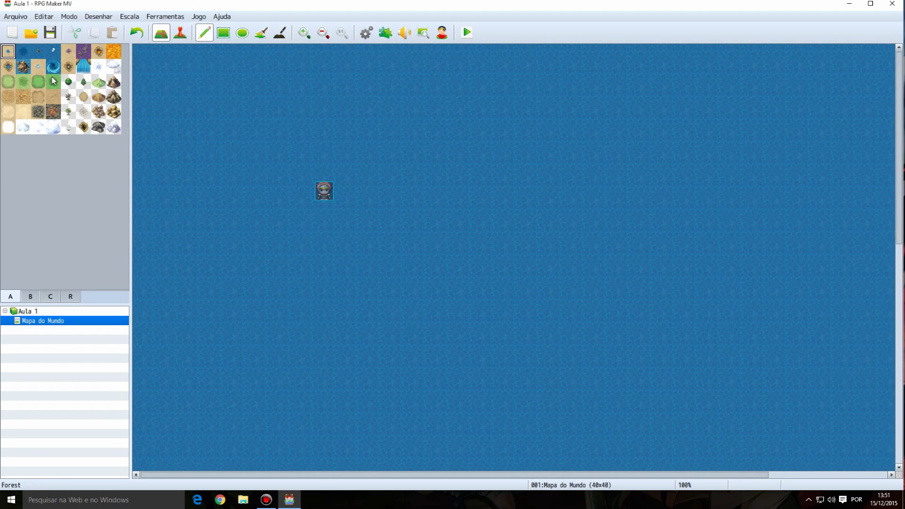
{"action": "left_click", "coordinate": [9, 81]}
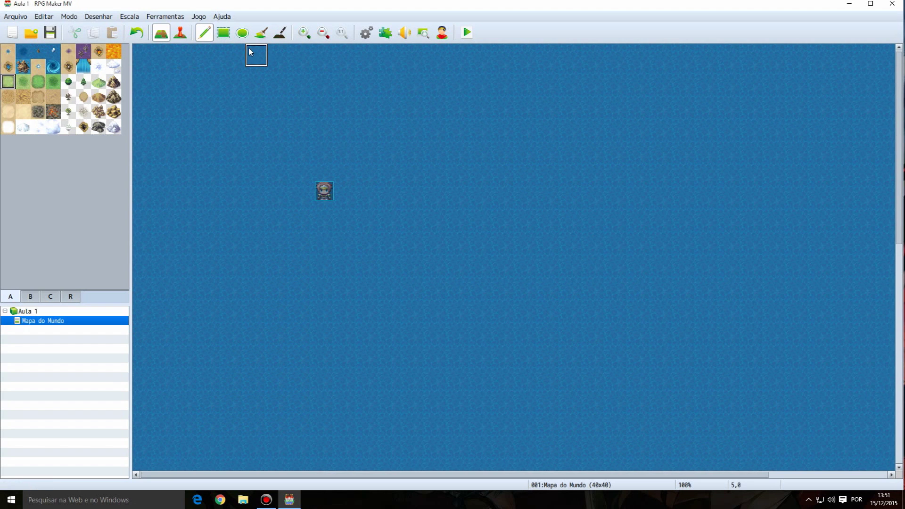
{"action": "left_click", "coordinate": [505, 237]}
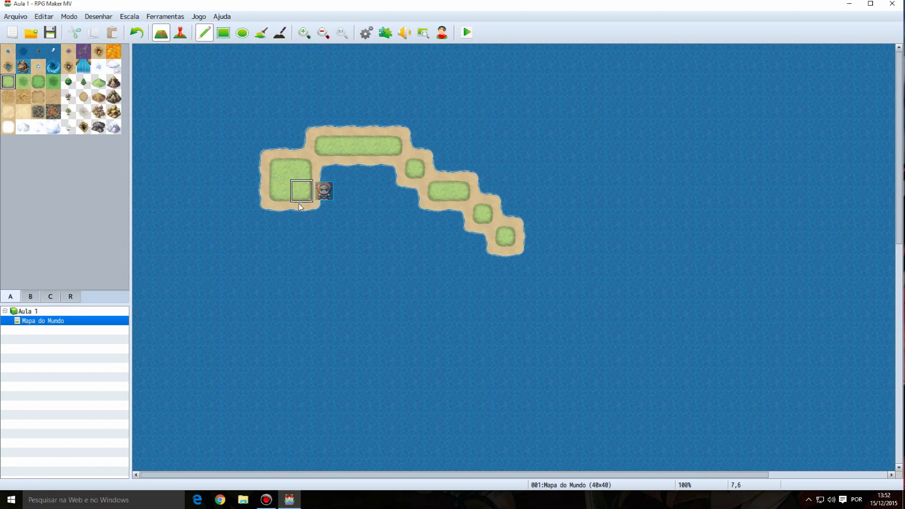
{"action": "mouse_move", "coordinate": [300, 207]}
{"action": "left_mouse_down"}
{"action": "mouse_move", "coordinate": [460, 270]}
{"action": "mouse_move", "coordinate": [410, 177]}
{"action": "mouse_move", "coordinate": [325, 197]}
{"action": "mouse_move", "coordinate": [388, 195]}
{"action": "mouse_move", "coordinate": [336, 198]}
{"action": "left_mouse_up"}
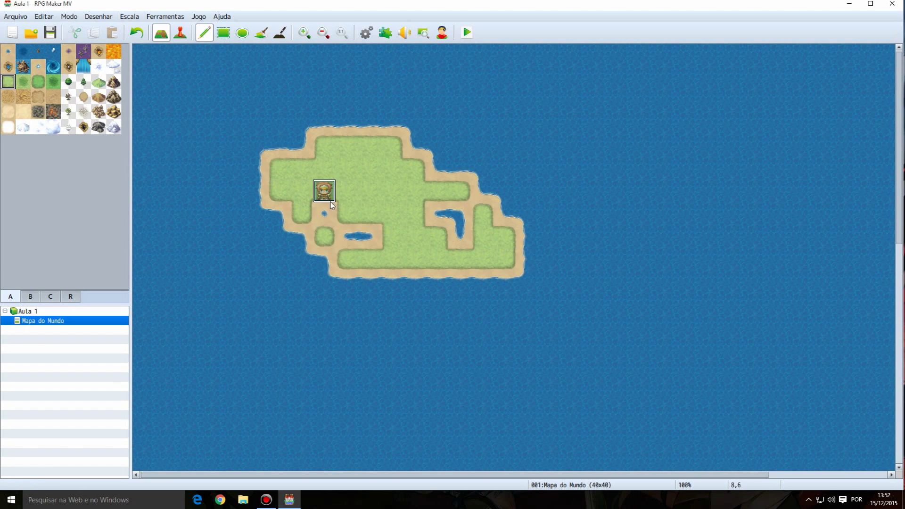
{"action": "mouse_move", "coordinate": [391, 245]}
{"action": "left_mouse_down"}
{"action": "mouse_move", "coordinate": [494, 238]}
{"action": "mouse_move", "coordinate": [447, 294]}
{"action": "mouse_move", "coordinate": [440, 268]}
{"action": "mouse_move", "coordinate": [572, 277]}
{"action": "mouse_move", "coordinate": [370, 370]}
{"action": "mouse_move", "coordinate": [460, 344]}
{"action": "mouse_move", "coordinate": [542, 286]}
{"action": "mouse_move", "coordinate": [689, 127]}
{"action": "mouse_move", "coordinate": [637, 194]}
{"action": "mouse_move", "coordinate": [594, 216]}
{"action": "mouse_move", "coordinate": [614, 257]}
{"action": "mouse_move", "coordinate": [574, 302]}
{"action": "mouse_move", "coordinate": [596, 303]}
{"action": "mouse_move", "coordinate": [569, 321]}
{"action": "mouse_move", "coordinate": [618, 307]}
{"action": "mouse_move", "coordinate": [683, 226]}
{"action": "mouse_move", "coordinate": [660, 289]}
{"action": "mouse_move", "coordinate": [694, 373]}
{"action": "mouse_move", "coordinate": [707, 369]}
{"action": "mouse_move", "coordinate": [711, 388]}
{"action": "mouse_move", "coordinate": [686, 372]}
{"action": "left_mouse_up"}
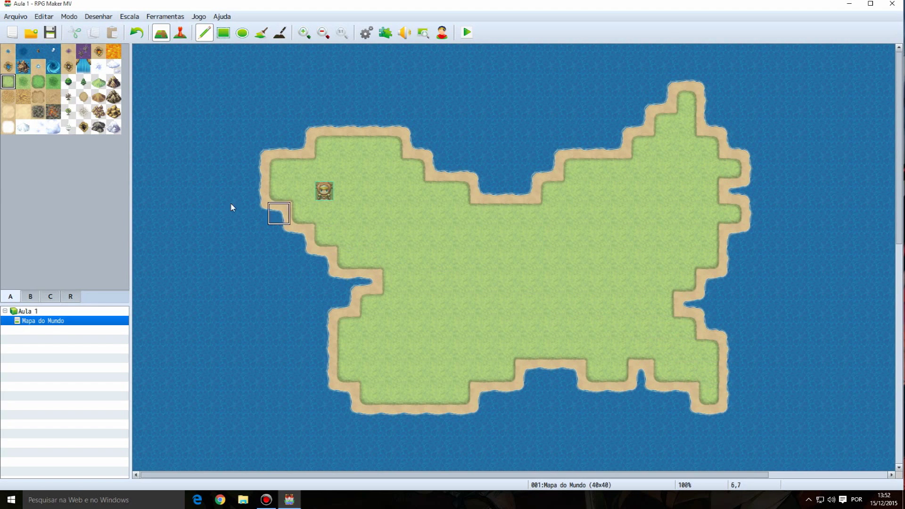
Step: Paint a dark grass patch east of the player's start position and forests along the northern bay and in the island's southwest
{"action": "left_click", "coordinate": [24, 84]}
{"action": "mouse_move", "coordinate": [414, 236]}
{"action": "left_mouse_down"}
{"action": "mouse_move", "coordinate": [394, 242]}
{"action": "mouse_move", "coordinate": [384, 209]}
{"action": "mouse_move", "coordinate": [392, 180]}
{"action": "mouse_move", "coordinate": [382, 239]}
{"action": "mouse_move", "coordinate": [397, 201]}
{"action": "mouse_move", "coordinate": [370, 237]}
{"action": "mouse_move", "coordinate": [419, 265]}
{"action": "mouse_move", "coordinate": [362, 225]}
{"action": "mouse_move", "coordinate": [352, 199]}
{"action": "left_mouse_up"}
{"action": "left_click", "coordinate": [83, 83]}
{"action": "left_click", "coordinate": [68, 82]}
{"action": "mouse_move", "coordinate": [483, 236]}
{"action": "left_mouse_down"}
{"action": "mouse_move", "coordinate": [526, 246]}
{"action": "mouse_move", "coordinate": [507, 211]}
{"action": "mouse_move", "coordinate": [516, 255]}
{"action": "mouse_move", "coordinate": [560, 228]}
{"action": "mouse_move", "coordinate": [577, 187]}
{"action": "mouse_move", "coordinate": [551, 227]}
{"action": "mouse_move", "coordinate": [581, 220]}
{"action": "mouse_move", "coordinate": [598, 171]}
{"action": "mouse_move", "coordinate": [576, 174]}
{"action": "left_mouse_up"}
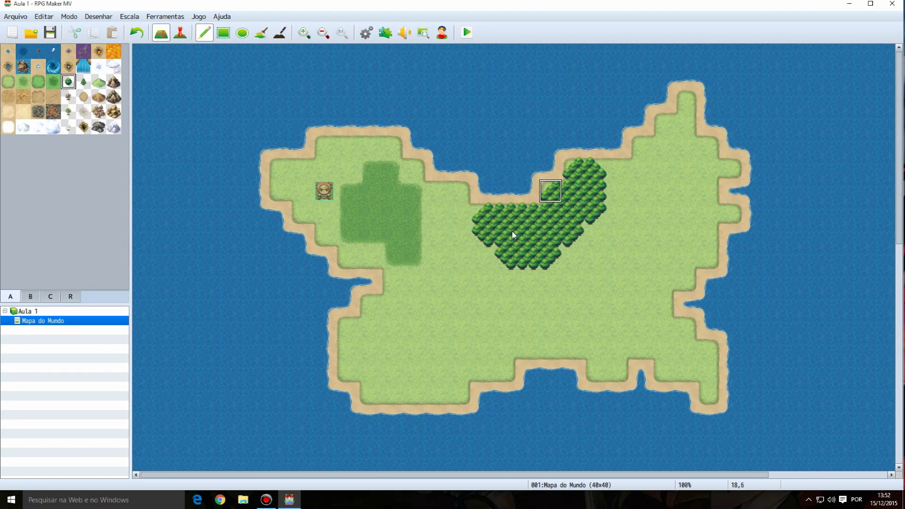
{"action": "mouse_move", "coordinate": [386, 354]}
{"action": "left_mouse_down"}
{"action": "mouse_move", "coordinate": [380, 328]}
{"action": "mouse_move", "coordinate": [409, 351]}
{"action": "mouse_move", "coordinate": [385, 360]}
{"action": "mouse_move", "coordinate": [383, 393]}
{"action": "left_mouse_up"}
Step: Paint Hill (Grass) tiles beside the southwestern forest and brown mountains across the island's northeastern peninsula
{"action": "left_click", "coordinate": [99, 82]}
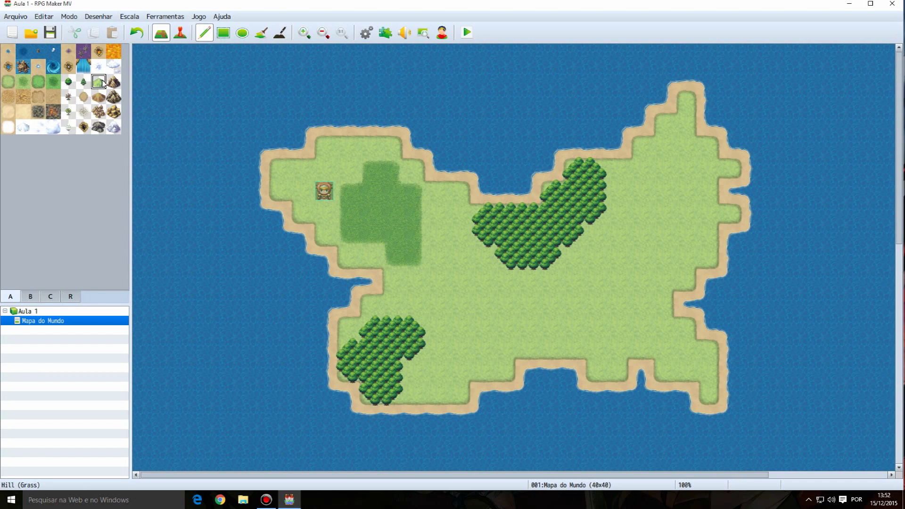
{"action": "mouse_move", "coordinate": [433, 383]}
{"action": "left_mouse_down"}
{"action": "mouse_move", "coordinate": [473, 343]}
{"action": "mouse_move", "coordinate": [449, 374]}
{"action": "mouse_move", "coordinate": [474, 349]}
{"action": "mouse_move", "coordinate": [461, 383]}
{"action": "mouse_move", "coordinate": [470, 375]}
{"action": "mouse_move", "coordinate": [461, 345]}
{"action": "left_mouse_up"}
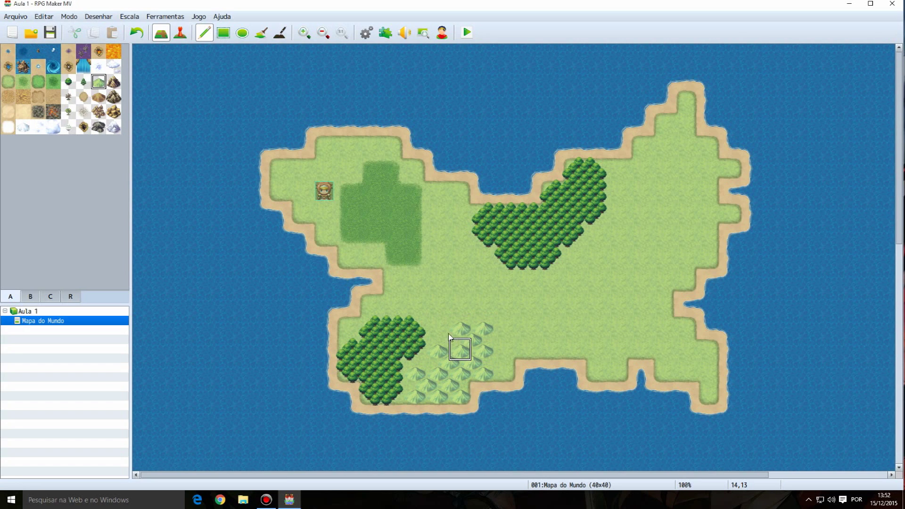
{"action": "left_click", "coordinate": [114, 81]}
{"action": "mouse_move", "coordinate": [663, 191]}
{"action": "left_mouse_down"}
{"action": "mouse_move", "coordinate": [636, 193]}
{"action": "mouse_move", "coordinate": [685, 155]}
{"action": "mouse_move", "coordinate": [633, 196]}
{"action": "mouse_move", "coordinate": [691, 194]}
{"action": "mouse_move", "coordinate": [694, 122]}
{"action": "mouse_move", "coordinate": [663, 160]}
{"action": "mouse_move", "coordinate": [651, 197]}
{"action": "mouse_move", "coordinate": [675, 164]}
{"action": "mouse_move", "coordinate": [630, 189]}
{"action": "mouse_move", "coordinate": [654, 166]}
{"action": "mouse_move", "coordinate": [635, 152]}
{"action": "mouse_move", "coordinate": [637, 174]}
{"action": "mouse_move", "coordinate": [664, 125]}
{"action": "left_mouse_up"}
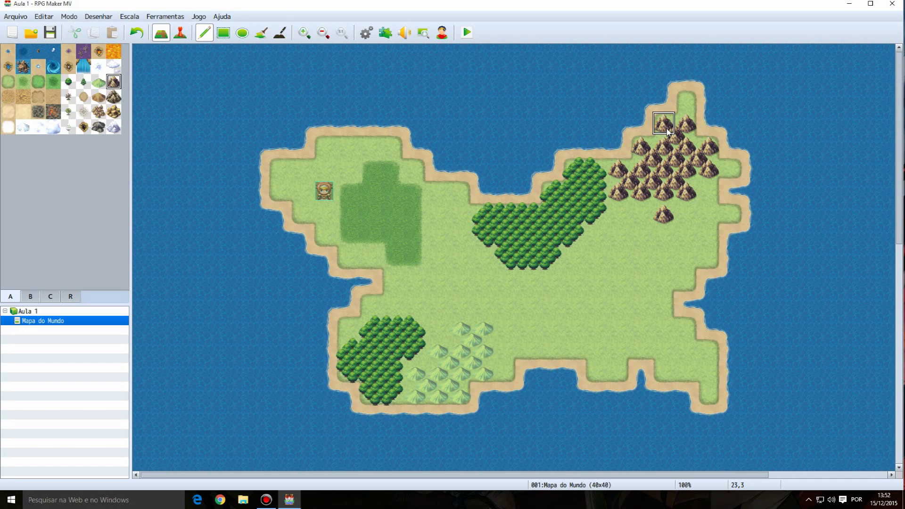
Step: Try painting waterfall tiles on the open sea northwest of the island, and undo them
{"action": "left_click", "coordinate": [110, 68]}
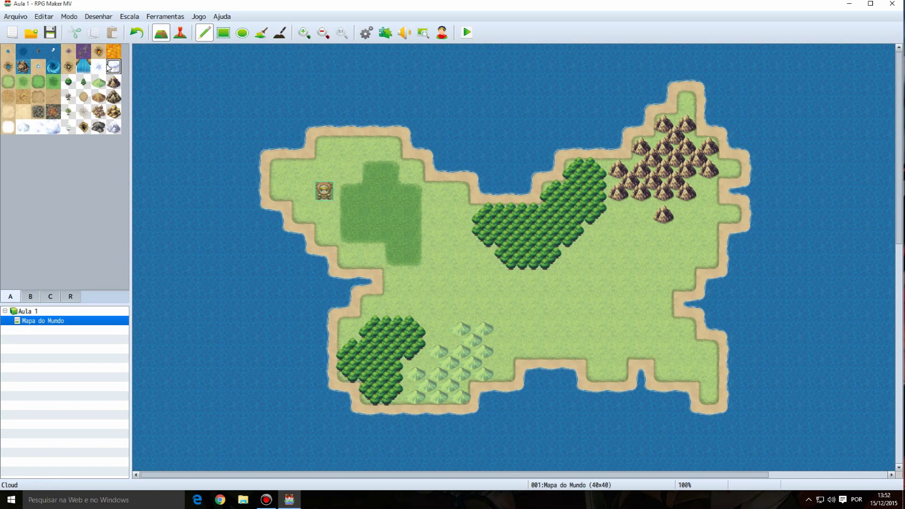
{"action": "left_click_drag", "start_coordinate": [112, 65], "coordinate": [4, 57]}
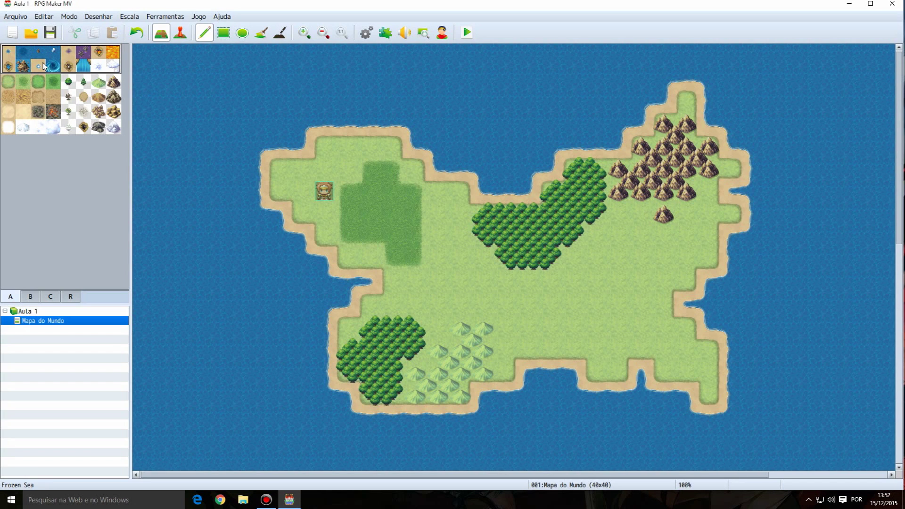
{"action": "left_click", "coordinate": [103, 68]}
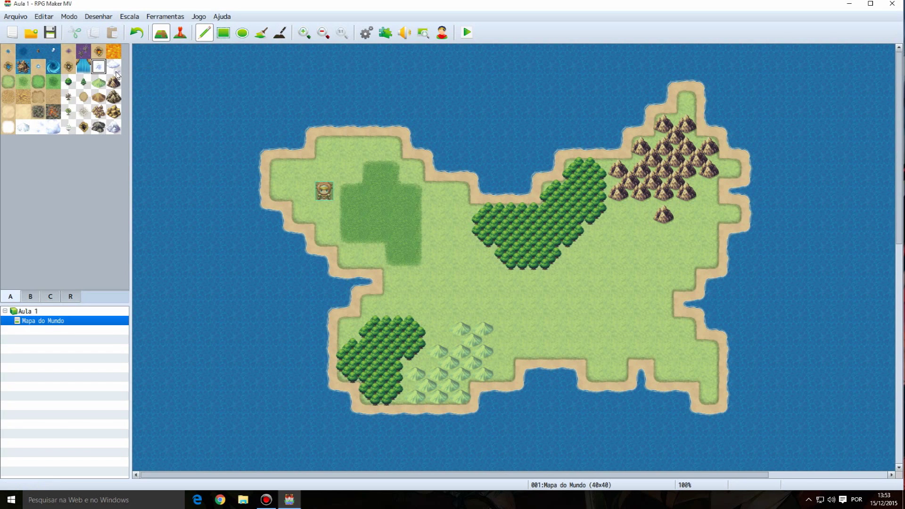
{"action": "left_click", "coordinate": [84, 66]}
{"action": "mouse_move", "coordinate": [211, 123]}
{"action": "left_mouse_down"}
{"action": "mouse_move", "coordinate": [234, 105]}
{"action": "mouse_move", "coordinate": [233, 123]}
{"action": "left_mouse_up"}
{"action": "left_click", "coordinate": [137, 33]}
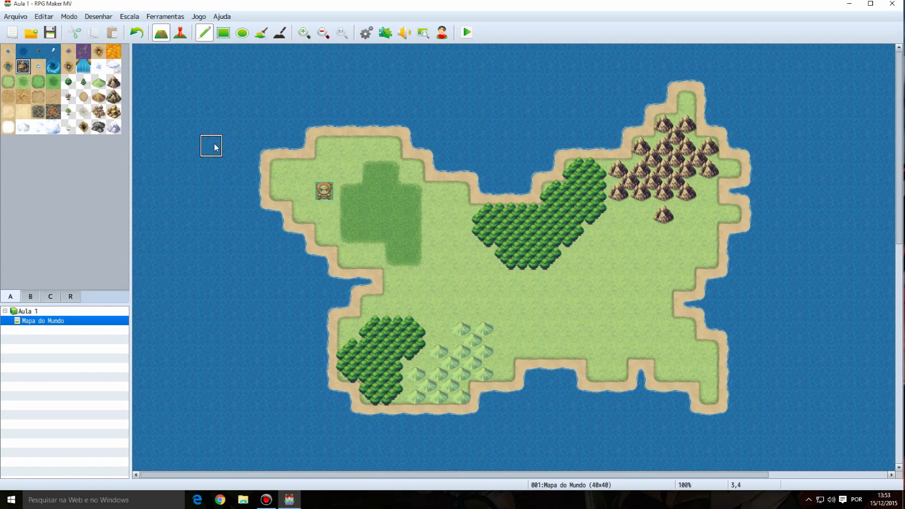
Step: Place a large volcano from tileset B among the northeastern mountains and add glowing lava to its crater
{"action": "left_click", "coordinate": [37, 296]}
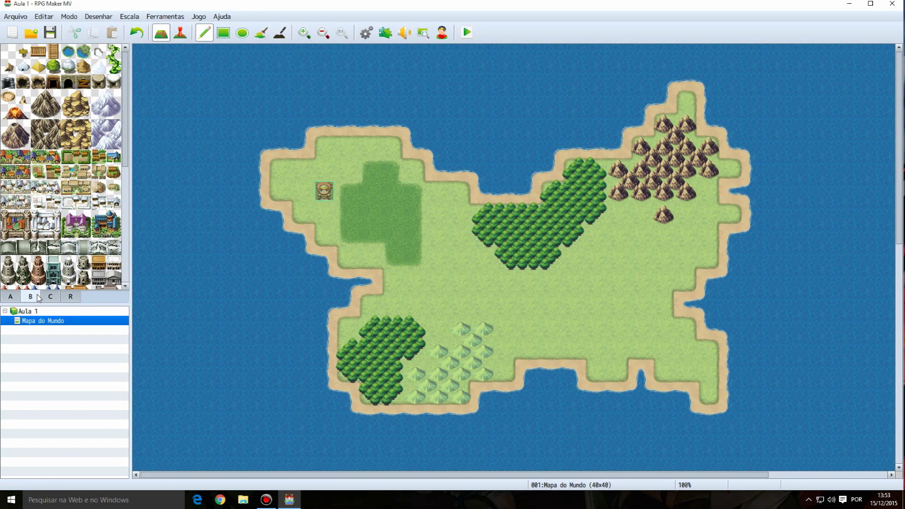
{"action": "scroll", "coordinate": [80, 181], "scroll_direction": "down", "scroll_amount": 3}
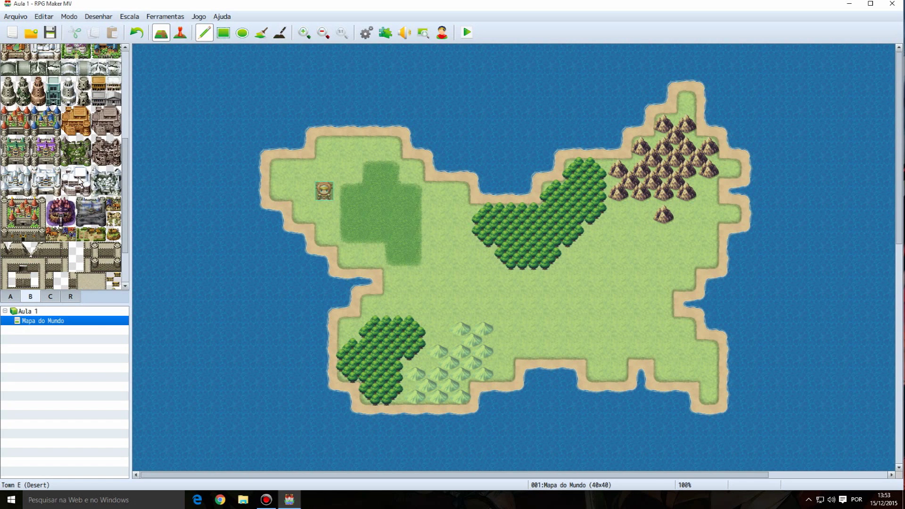
{"action": "scroll", "coordinate": [83, 184], "scroll_direction": "up", "scroll_amount": 4}
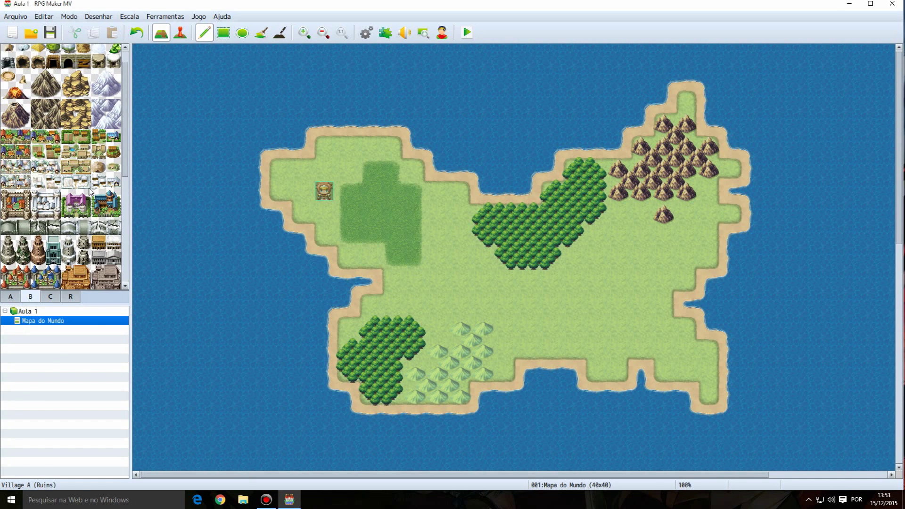
{"action": "scroll", "coordinate": [91, 191], "scroll_direction": "up", "scroll_amount": 1}
{"action": "left_click", "coordinate": [16, 134]}
{"action": "left_click", "coordinate": [673, 146]}
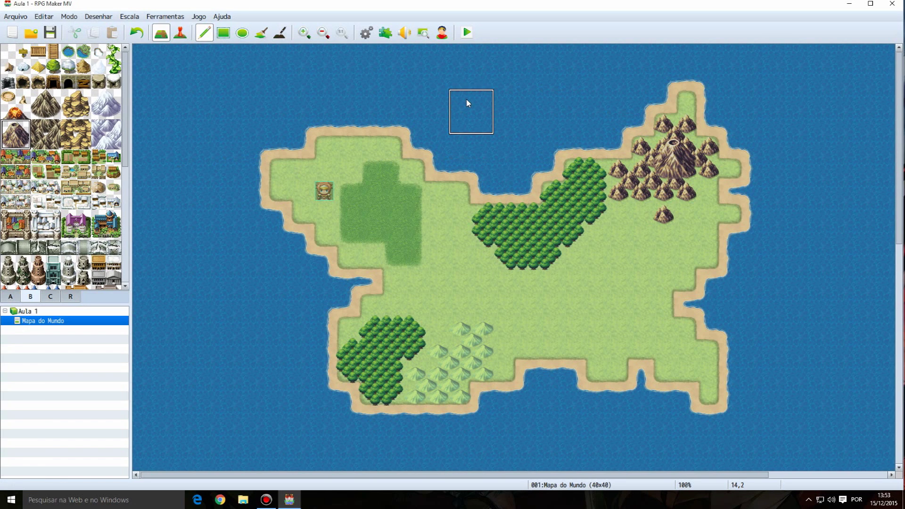
{"action": "left_click", "coordinate": [23, 113]}
{"action": "left_click", "coordinate": [662, 146]}
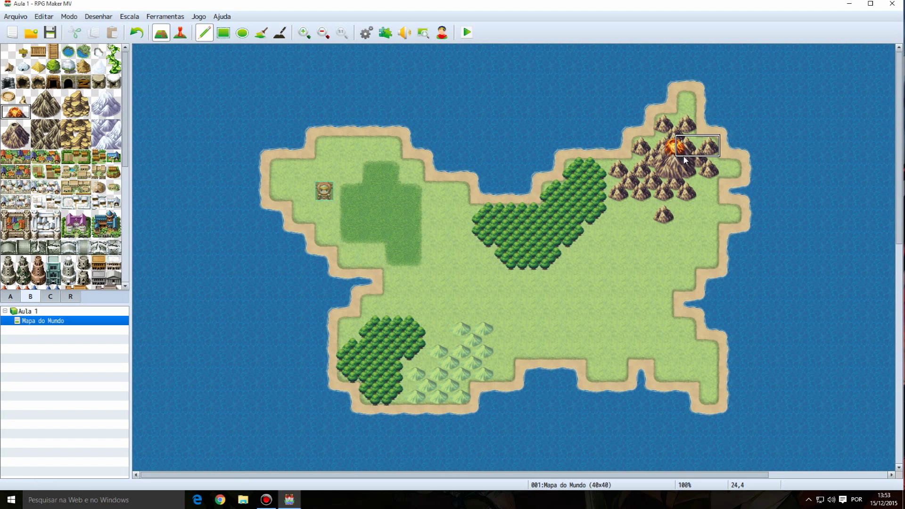
Step: Place the small smoke tile on the mountain southwest of the volcano
{"action": "left_click", "coordinate": [9, 97]}
{"action": "left_click", "coordinate": [25, 99]}
{"action": "left_click", "coordinate": [641, 192]}
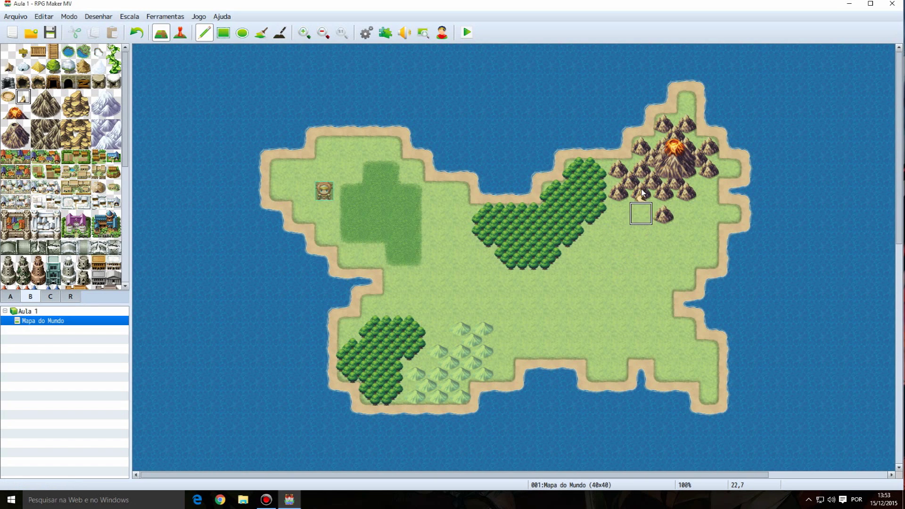
Step: Try placing two small pond tiles on the grassland in the middle of the island, and undo both
{"action": "left_click", "coordinate": [99, 127]}
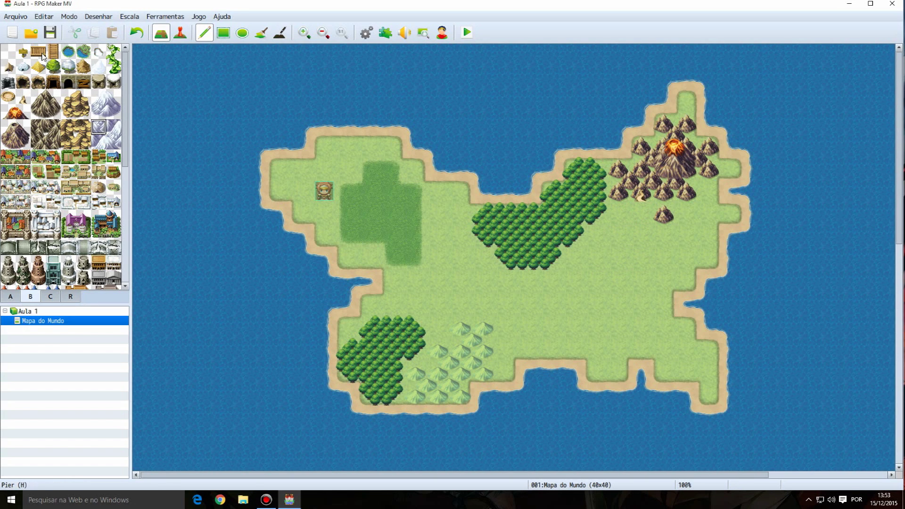
{"action": "left_click", "coordinate": [75, 54]}
{"action": "left_click", "coordinate": [437, 238]}
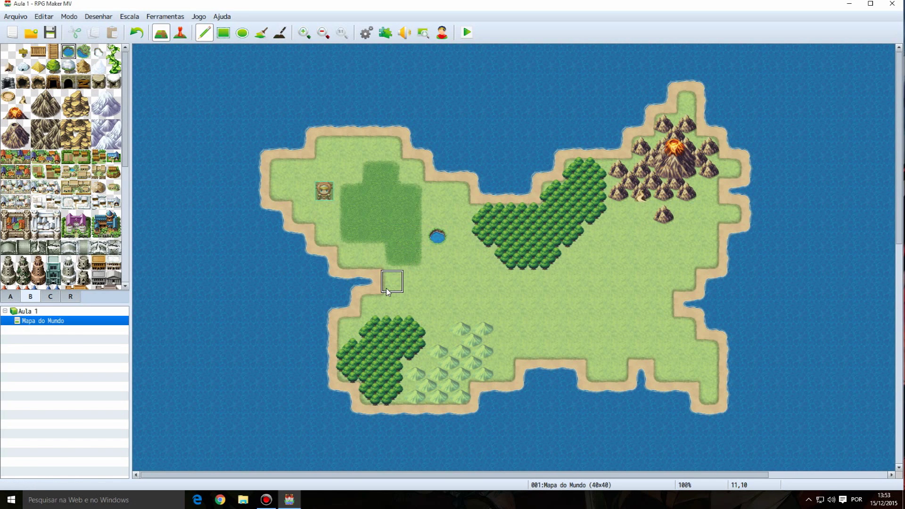
{"action": "left_click", "coordinate": [84, 51]}
{"action": "left_click", "coordinate": [528, 260]}
{"action": "left_click", "coordinate": [137, 33]}
{"action": "left_click", "coordinate": [137, 33]}
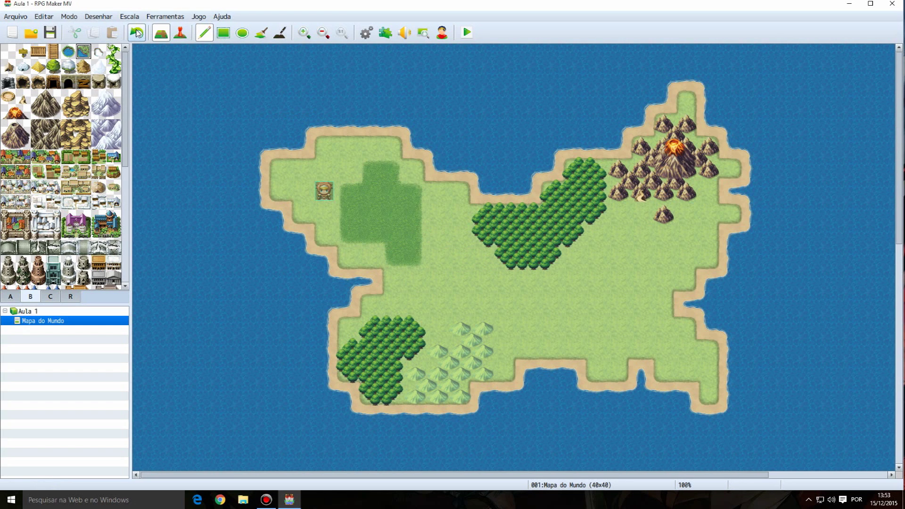
Step: Examine the village, fort, castle and floating continent tiles in tileset B
{"action": "scroll", "coordinate": [97, 137], "scroll_direction": "down", "scroll_amount": 5}
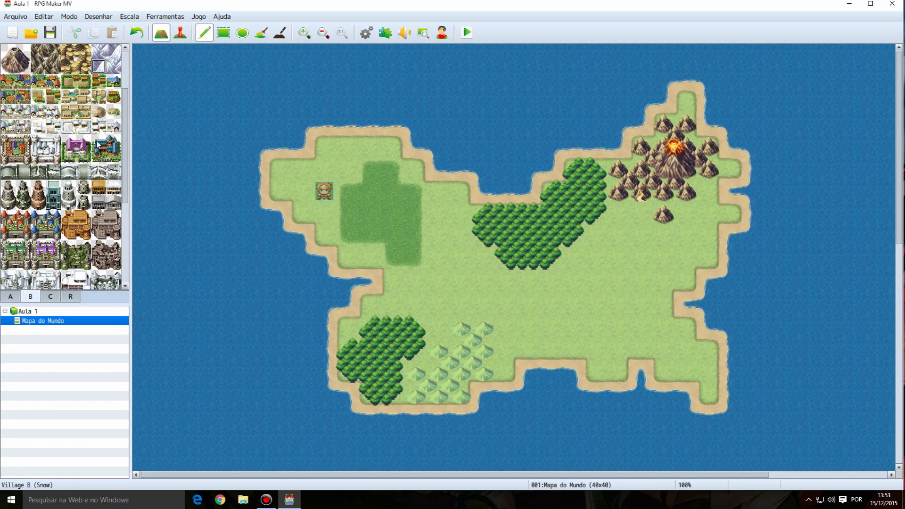
{"action": "scroll", "coordinate": [469, 189], "scroll_direction": "down", "scroll_amount": 2}
{"action": "scroll", "coordinate": [470, 188], "scroll_direction": "up", "scroll_amount": 1}
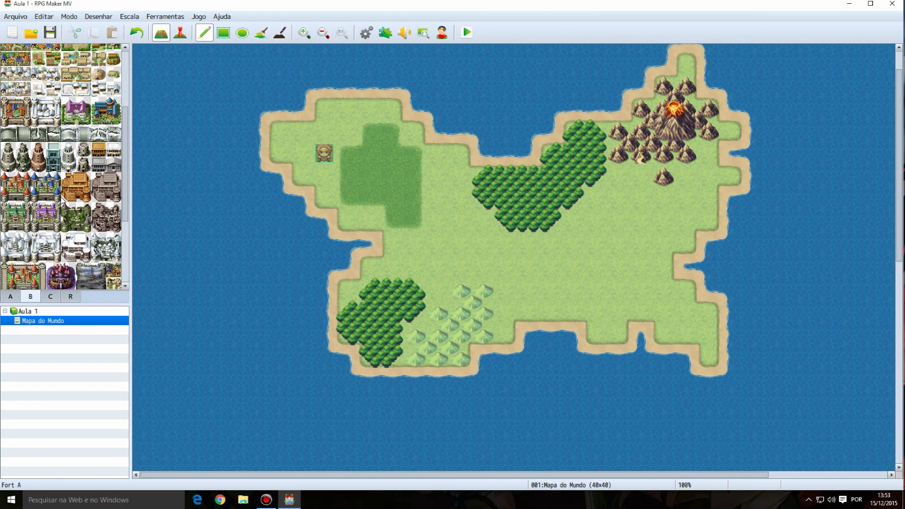
{"action": "scroll", "coordinate": [54, 217], "scroll_direction": "down", "scroll_amount": 3}
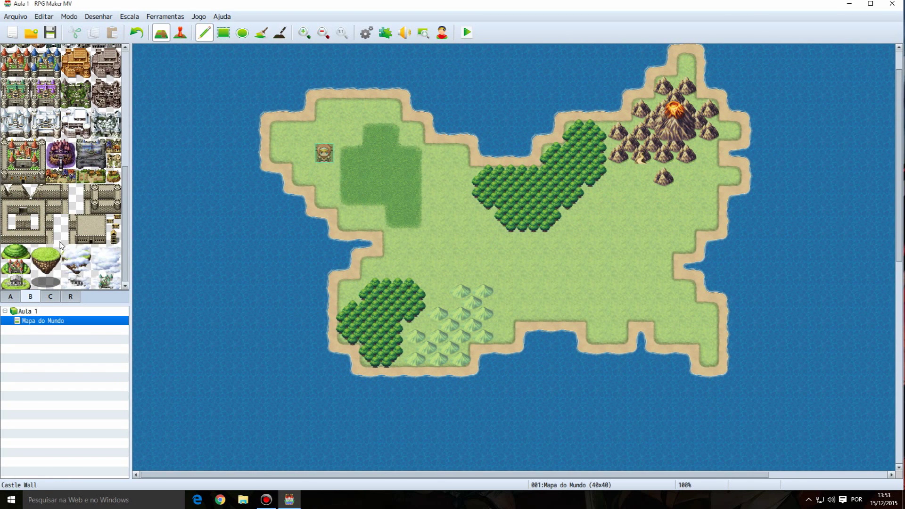
{"action": "scroll", "coordinate": [60, 245], "scroll_direction": "up", "scroll_amount": 1}
{"action": "left_click_drag", "start_coordinate": [12, 155], "coordinate": [37, 188]}
{"action": "scroll", "coordinate": [37, 187], "scroll_direction": "down", "scroll_amount": 1}
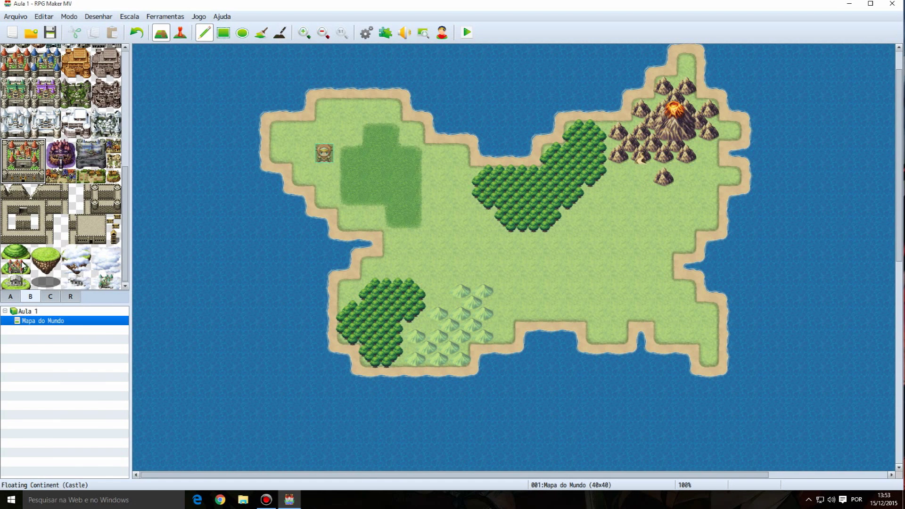
{"action": "scroll", "coordinate": [47, 264], "scroll_direction": "up", "scroll_amount": 5}
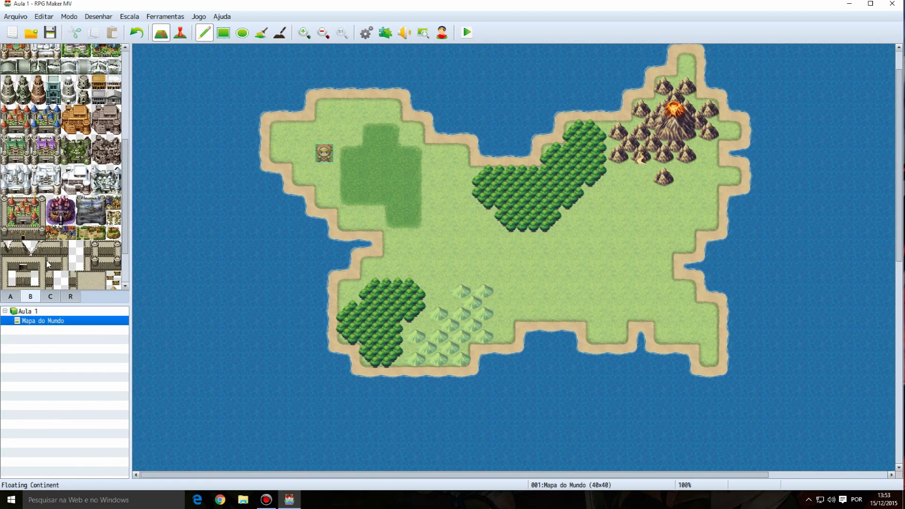
Step: Place a small village tile from tileset B on the dark green grass patch in the northwest of the island
{"action": "scroll", "coordinate": [47, 264], "scroll_direction": "up", "scroll_amount": 6}
{"action": "scroll", "coordinate": [42, 201], "scroll_direction": "up", "scroll_amount": 8}
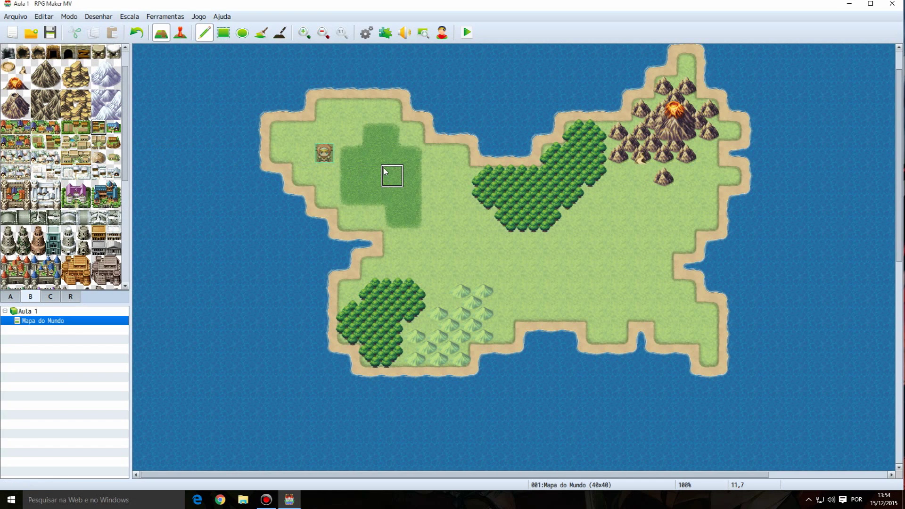
{"action": "left_click", "coordinate": [370, 175]}
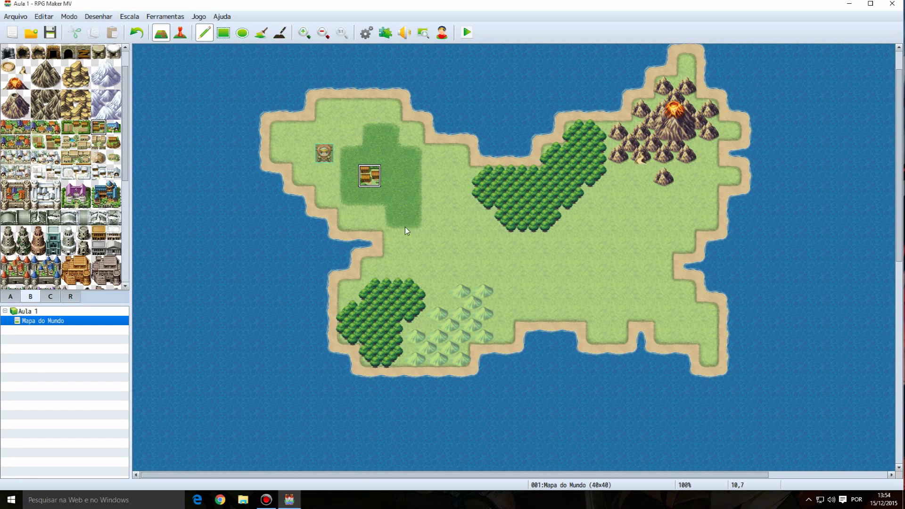
{"action": "left_click", "coordinate": [90, 163]}
{"action": "scroll", "coordinate": [90, 162], "scroll_direction": "up", "scroll_amount": 1}
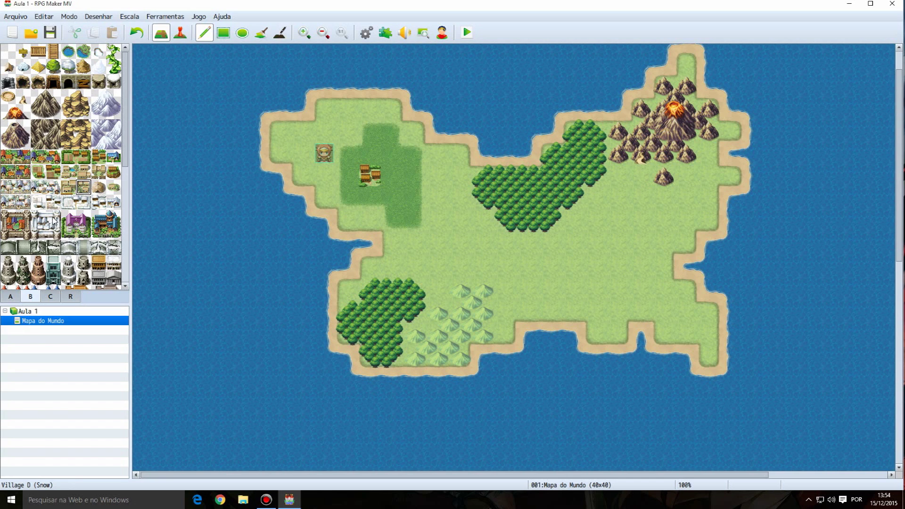
Step: Paint dense forest from tileset A around the north, east and west sides of the northwestern village
{"action": "left_click", "coordinate": [12, 296]}
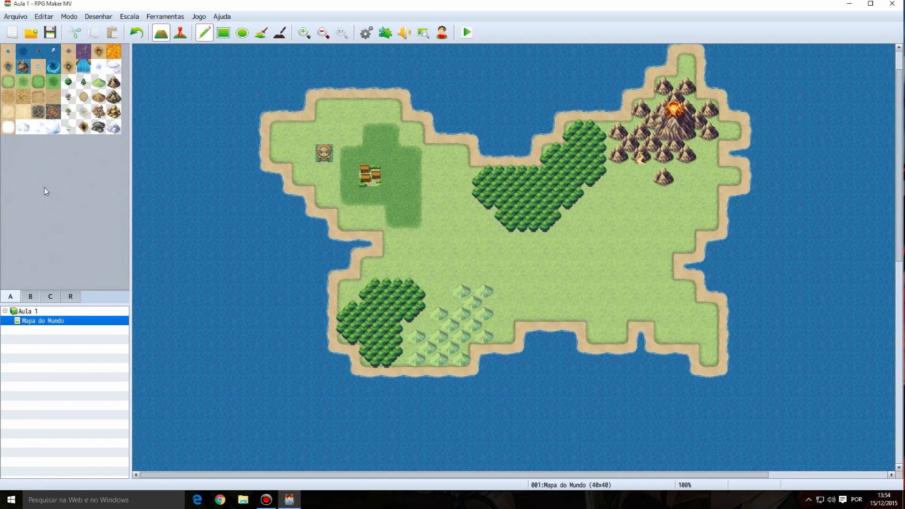
{"action": "left_click", "coordinate": [69, 81]}
{"action": "mouse_move", "coordinate": [372, 154]}
{"action": "left_mouse_down"}
{"action": "mouse_move", "coordinate": [384, 160]}
{"action": "mouse_move", "coordinate": [390, 130]}
{"action": "mouse_move", "coordinate": [347, 131]}
{"action": "left_mouse_up"}
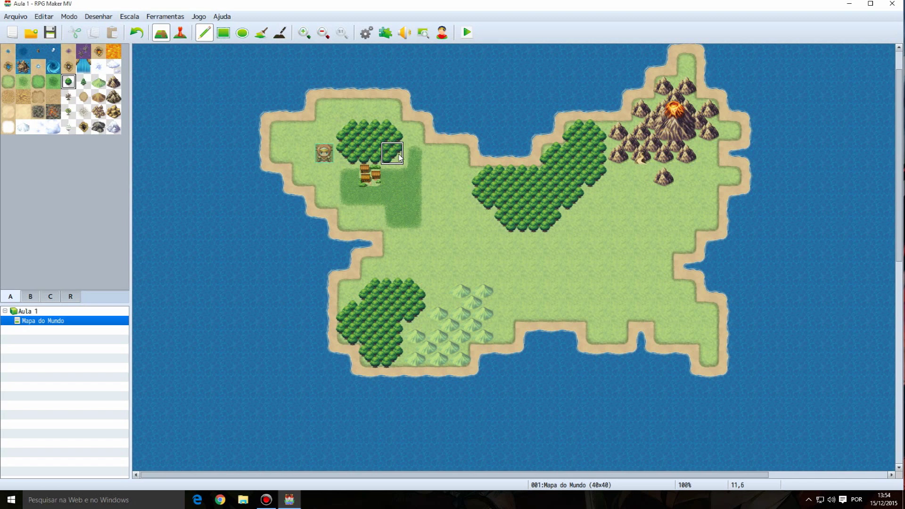
{"action": "left_click", "coordinate": [396, 177]}
{"action": "left_click", "coordinate": [347, 176]}
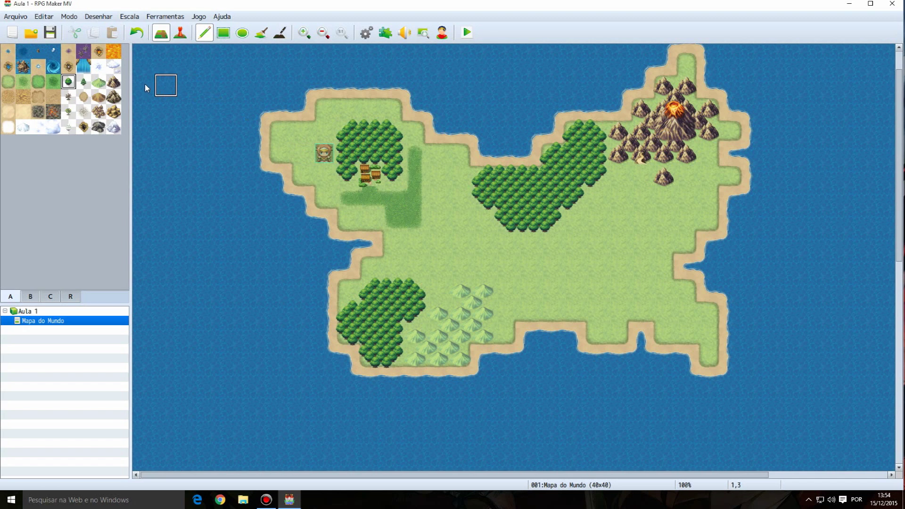
Step: Examine the modern building, large town, crater and outer wall tiles in tileset C
{"action": "left_click", "coordinate": [50, 297]}
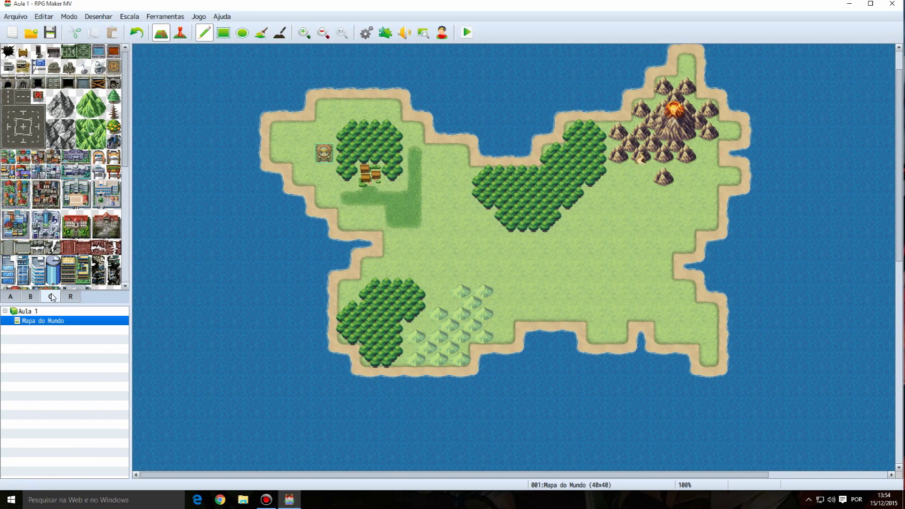
{"action": "scroll", "coordinate": [52, 211], "scroll_direction": "down", "scroll_amount": 5}
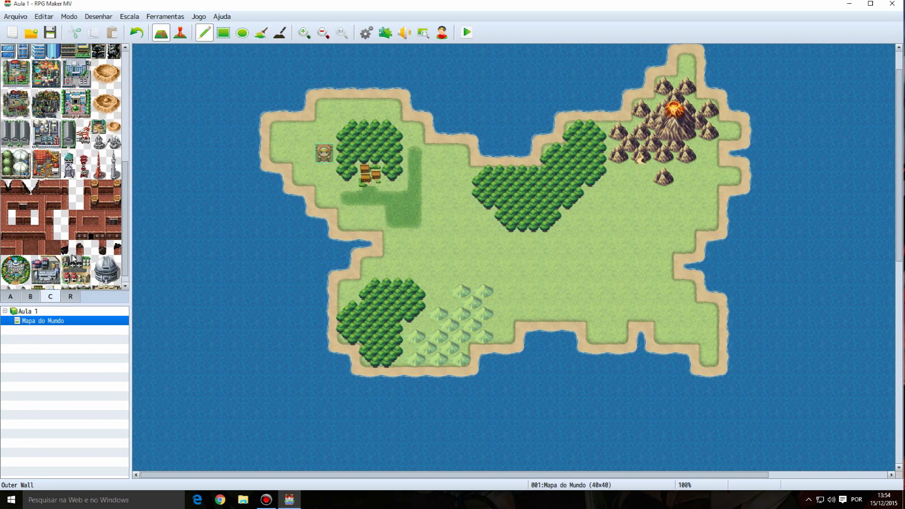
{"action": "scroll", "coordinate": [73, 257], "scroll_direction": "up", "scroll_amount": 6}
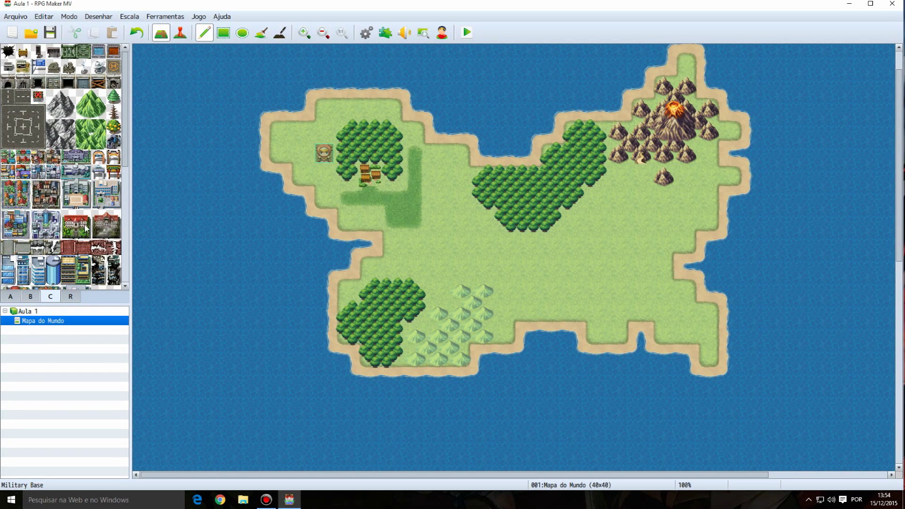
{"action": "scroll", "coordinate": [59, 199], "scroll_direction": "down", "scroll_amount": 3}
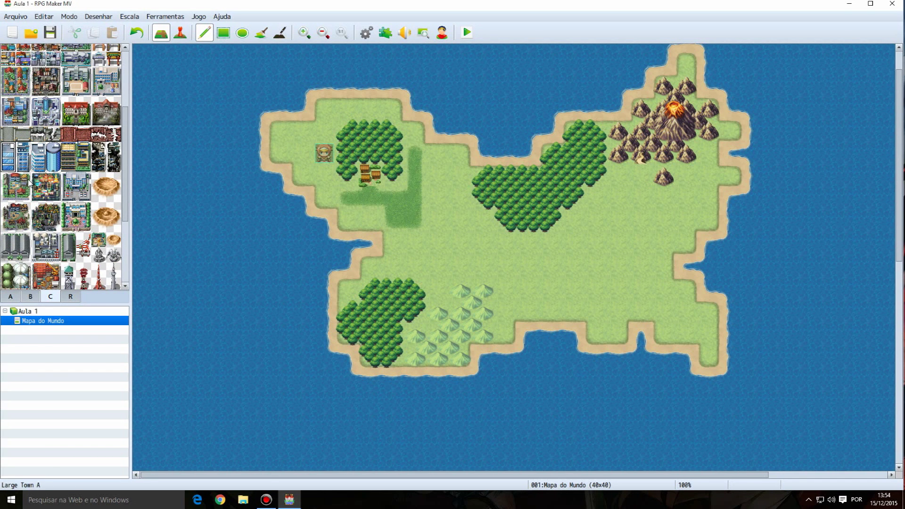
{"action": "scroll", "coordinate": [7, 173], "scroll_direction": "up", "scroll_amount": 3}
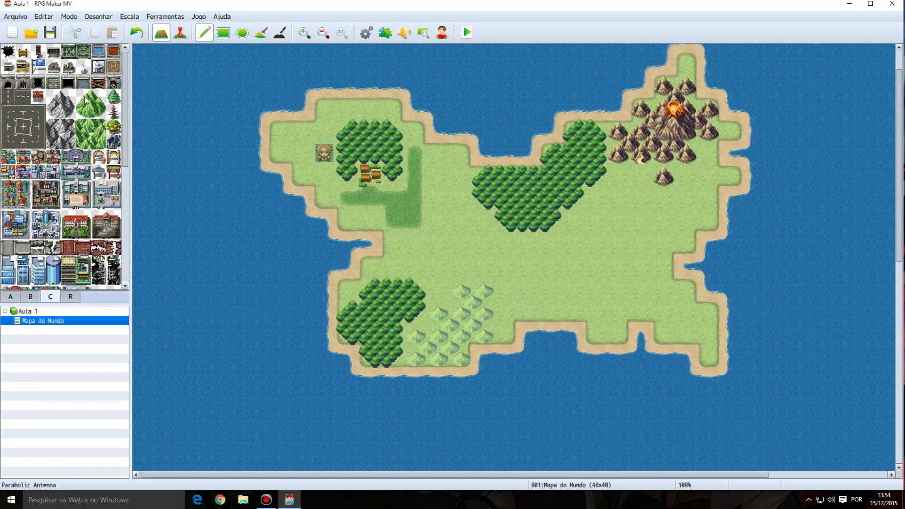
{"action": "scroll", "coordinate": [60, 231], "scroll_direction": "down", "scroll_amount": 2}
{"action": "scroll", "coordinate": [61, 231], "scroll_direction": "down", "scroll_amount": 5}
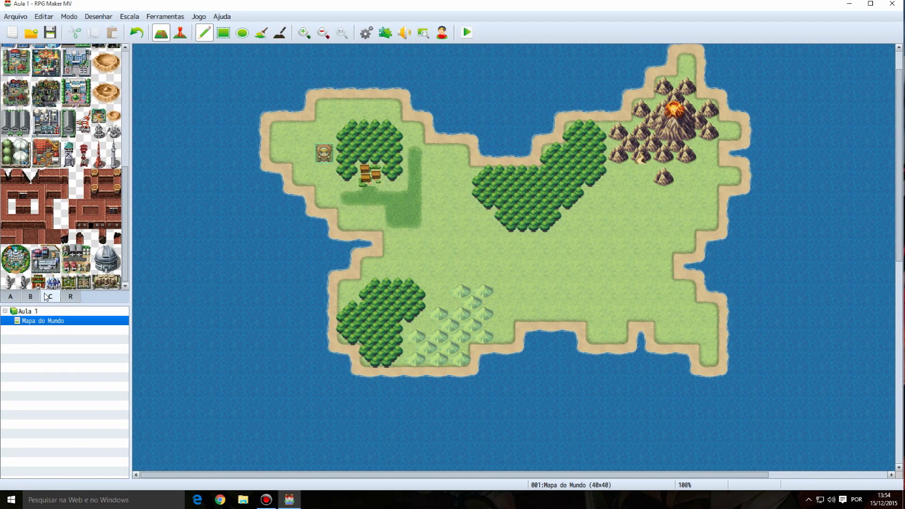
Step: Try marking a map cell just southeast of the village with region ID 1, and return to tileset C
{"action": "left_click", "coordinate": [69, 297]}
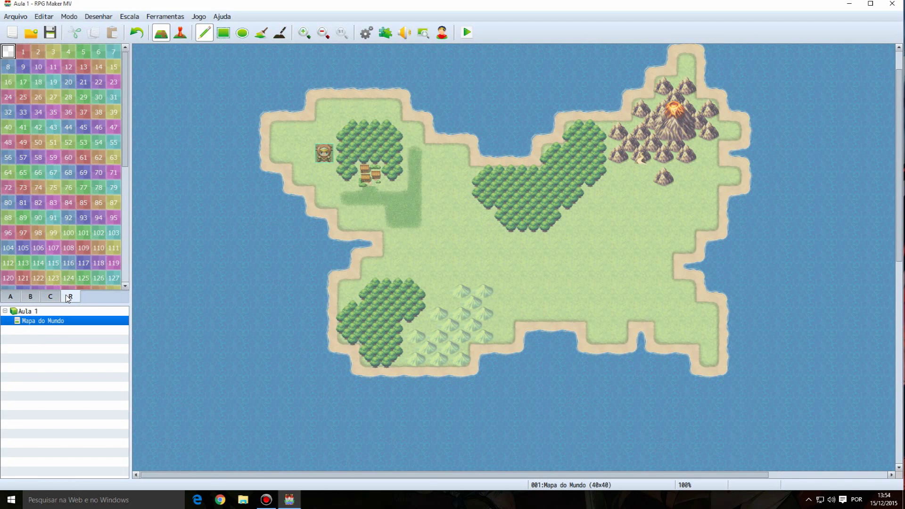
{"action": "left_click", "coordinate": [22, 53]}
{"action": "left_click", "coordinate": [393, 194]}
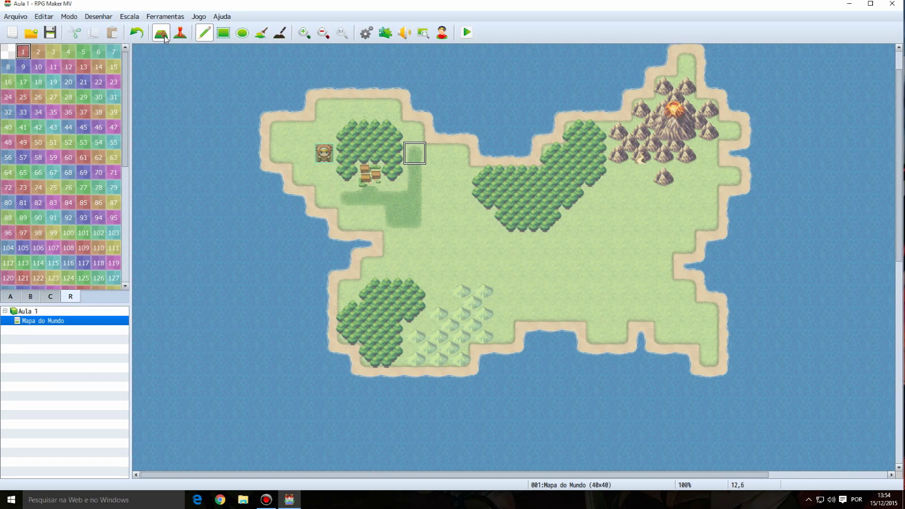
{"action": "left_click", "coordinate": [51, 297]}
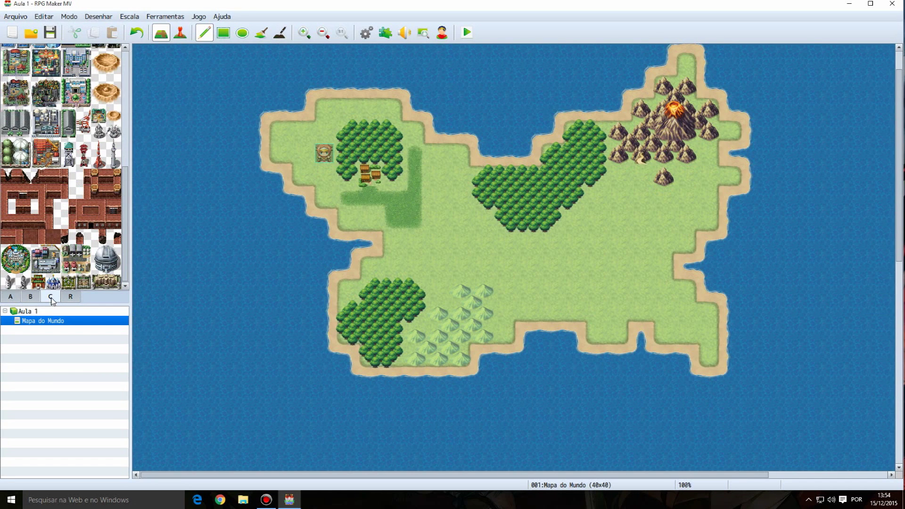
{"action": "scroll", "coordinate": [30, 268], "scroll_direction": "up", "scroll_amount": 10}
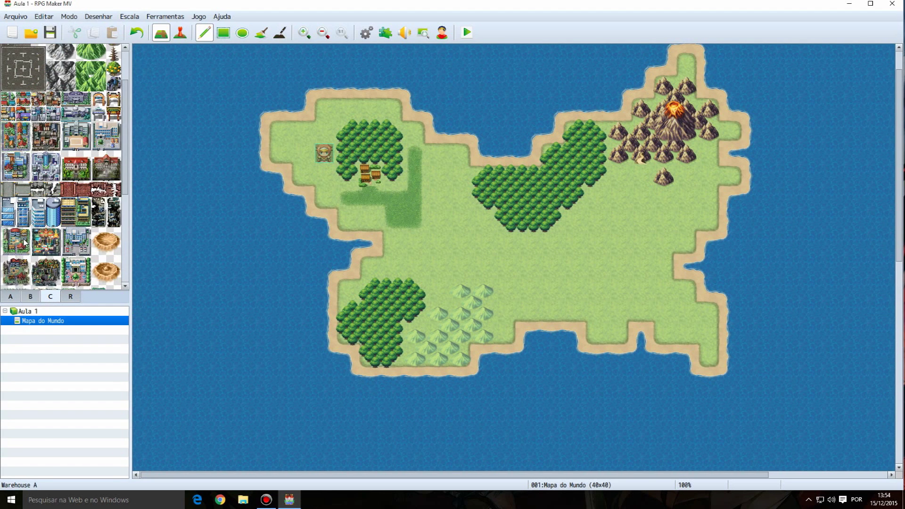
Step: Paint a curved band of Rock Shoal tiles from tileset A in the sea northwest of the island
{"action": "left_click", "coordinate": [21, 297]}
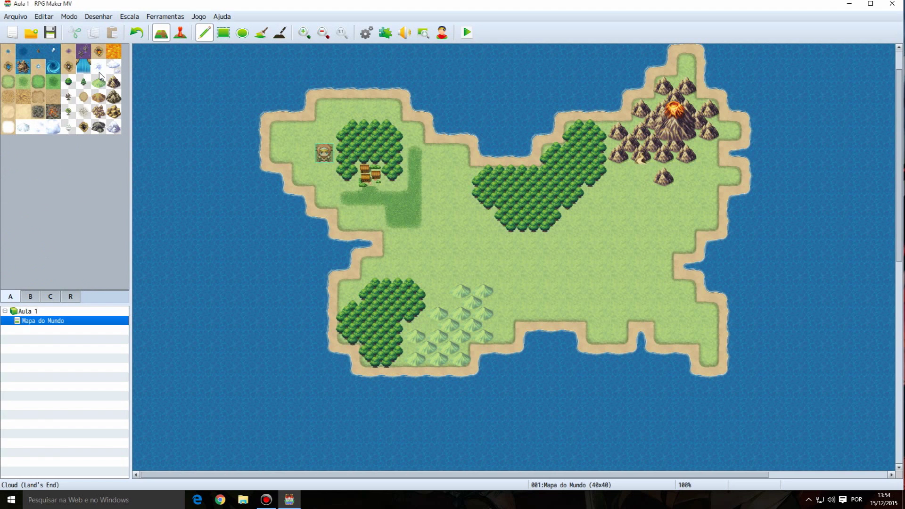
{"action": "left_click", "coordinate": [38, 51]}
{"action": "mouse_move", "coordinate": [211, 135]}
{"action": "left_mouse_down"}
{"action": "mouse_move", "coordinate": [226, 84]}
{"action": "mouse_move", "coordinate": [206, 110]}
{"action": "mouse_move", "coordinate": [219, 121]}
{"action": "mouse_move", "coordinate": [195, 149]}
{"action": "mouse_move", "coordinate": [216, 103]}
{"action": "mouse_move", "coordinate": [173, 153]}
{"action": "mouse_move", "coordinate": [219, 94]}
{"action": "mouse_move", "coordinate": [191, 155]}
{"action": "mouse_move", "coordinate": [228, 65]}
{"action": "mouse_move", "coordinate": [171, 122]}
{"action": "left_mouse_up"}
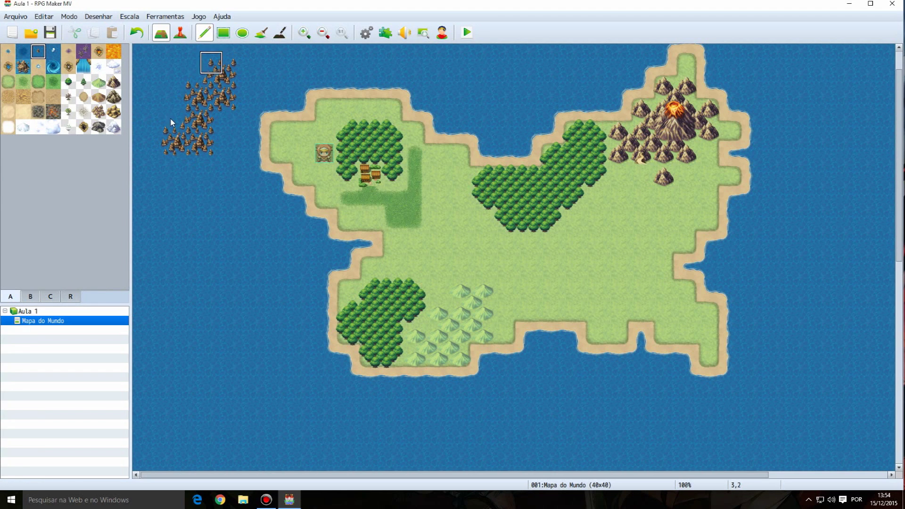
{"action": "scroll", "coordinate": [219, 175], "scroll_direction": "up", "scroll_amount": 2}
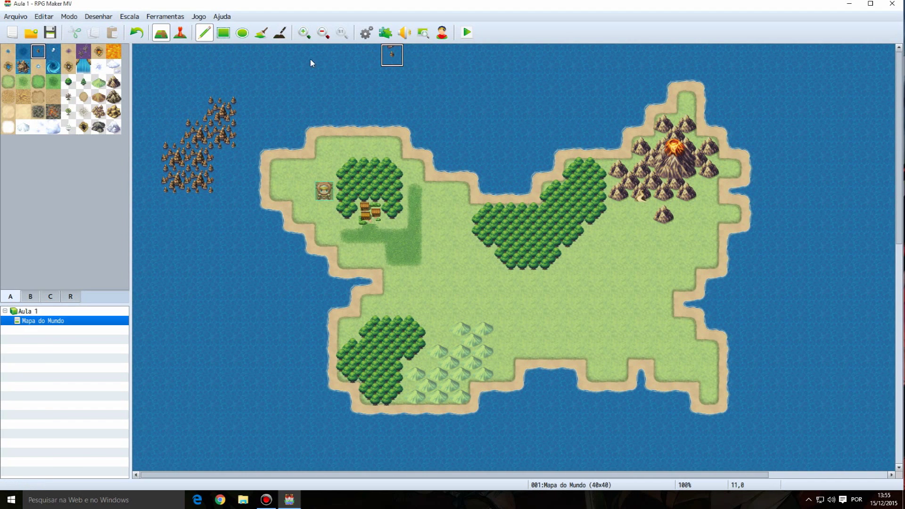
{"action": "mouse_move", "coordinate": [310, 63]}
{"action": "left_mouse_down"}
{"action": "mouse_move", "coordinate": [303, 81]}
{"action": "mouse_move", "coordinate": [318, 53]}
{"action": "mouse_move", "coordinate": [325, 60]}
{"action": "mouse_move", "coordinate": [258, 86]}
{"action": "mouse_move", "coordinate": [265, 88]}
{"action": "mouse_move", "coordinate": [254, 105]}
{"action": "mouse_move", "coordinate": [253, 74]}
{"action": "mouse_move", "coordinate": [248, 81]}
{"action": "mouse_move", "coordinate": [279, 57]}
{"action": "left_mouse_up"}
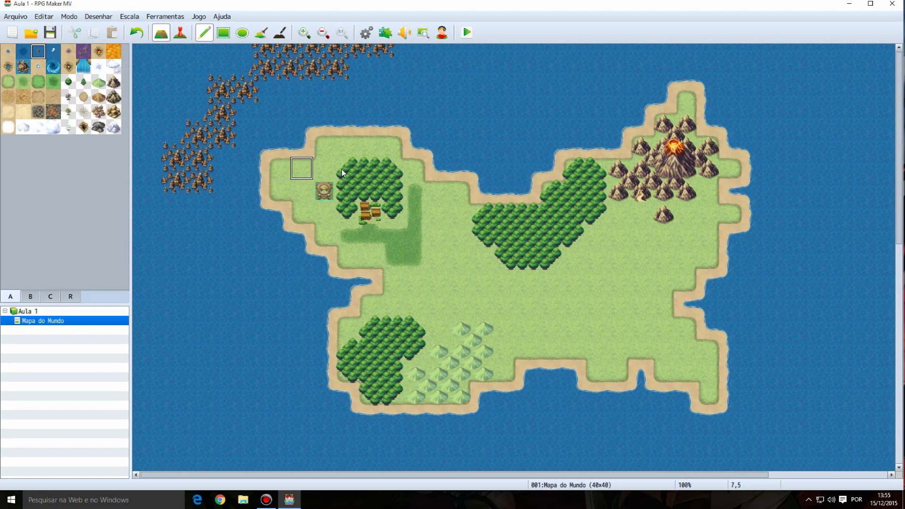
Step: Try painting a patch of white ice tiles in the sea below the rock shoals, and undo it
{"action": "left_click", "coordinate": [54, 51]}
{"action": "mouse_move", "coordinate": [166, 259]}
{"action": "left_mouse_down"}
{"action": "mouse_move", "coordinate": [184, 255]}
{"action": "mouse_move", "coordinate": [191, 245]}
{"action": "mouse_move", "coordinate": [165, 284]}
{"action": "mouse_move", "coordinate": [170, 235]}
{"action": "mouse_move", "coordinate": [200, 270]}
{"action": "mouse_move", "coordinate": [188, 213]}
{"action": "left_mouse_up"}
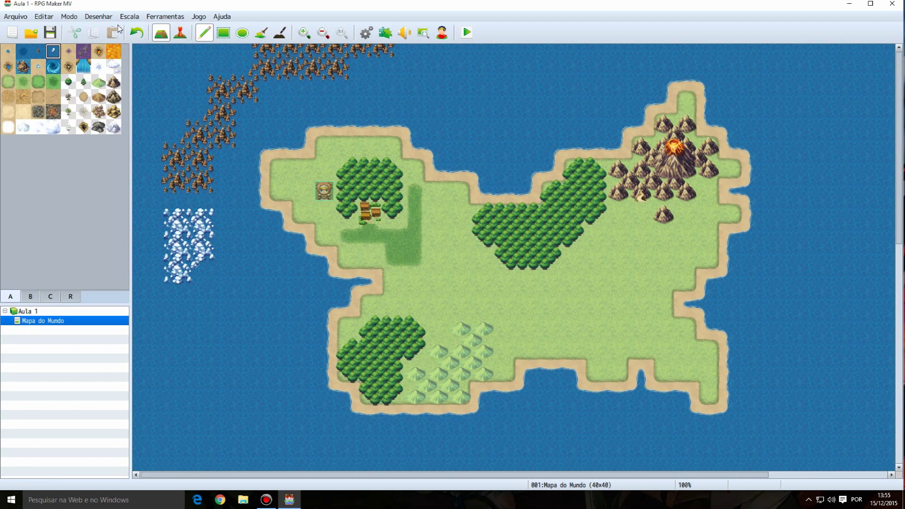
{"action": "left_click", "coordinate": [134, 33]}
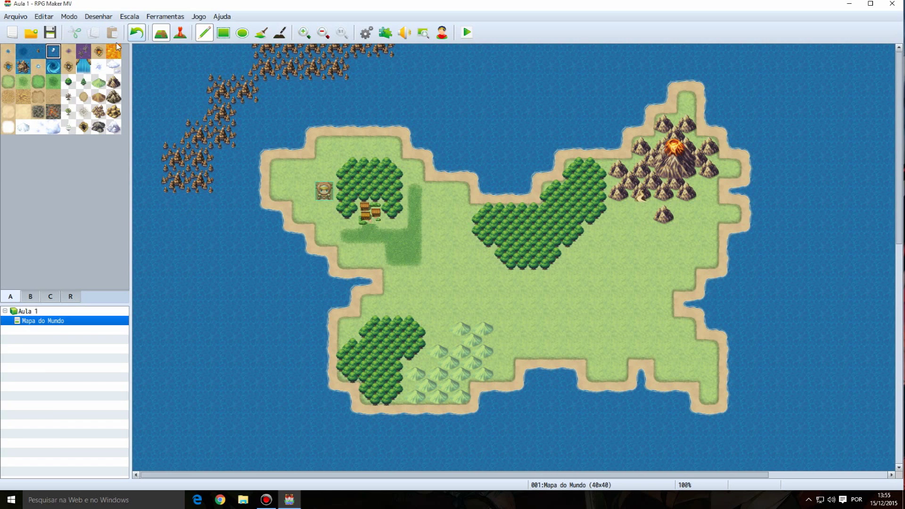
Step: Paint a large area of deep, dark sea from below the rock shoals along the map's western and southwestern waters
{"action": "left_click", "coordinate": [17, 53]}
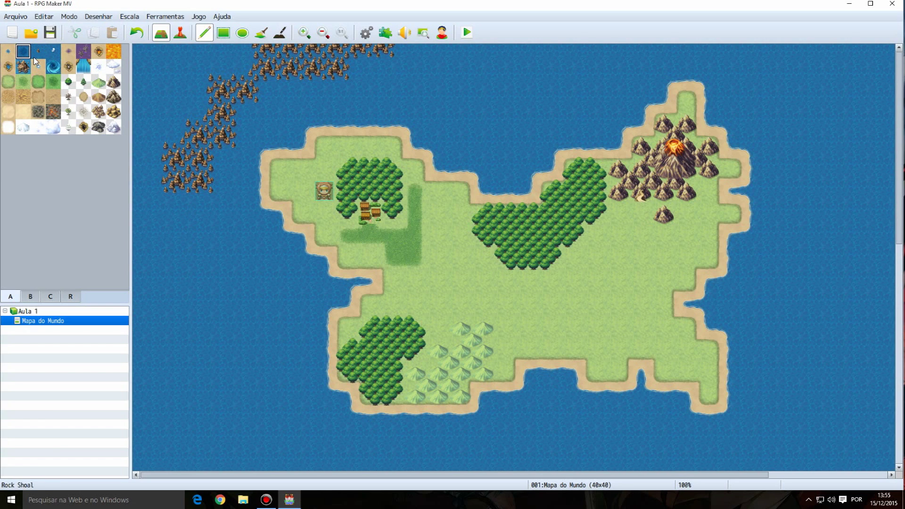
{"action": "mouse_move", "coordinate": [211, 236]}
{"action": "left_mouse_down"}
{"action": "mouse_move", "coordinate": [211, 279]}
{"action": "mouse_move", "coordinate": [244, 323]}
{"action": "mouse_move", "coordinate": [212, 325]}
{"action": "mouse_move", "coordinate": [167, 236]}
{"action": "mouse_move", "coordinate": [159, 292]}
{"action": "left_mouse_up"}
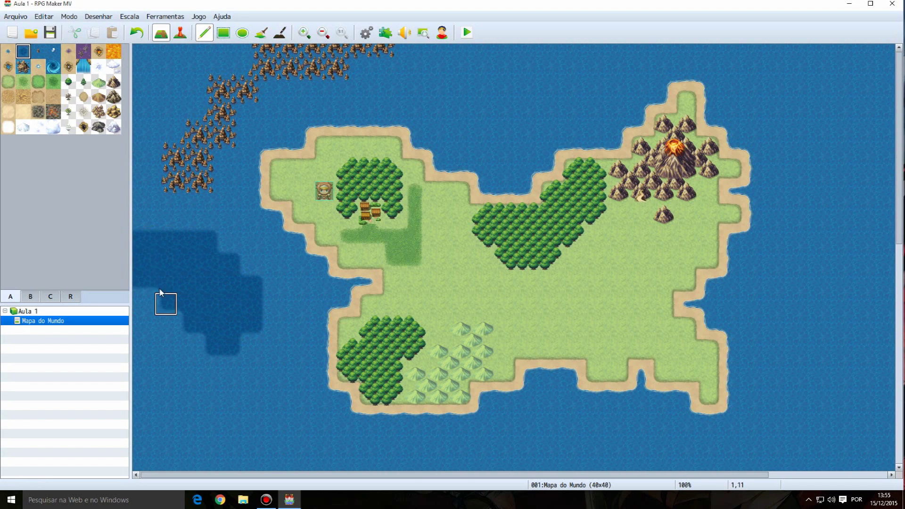
{"action": "mouse_move", "coordinate": [167, 236]}
{"action": "left_mouse_down"}
{"action": "mouse_move", "coordinate": [189, 224]}
{"action": "mouse_move", "coordinate": [188, 303]}
{"action": "mouse_move", "coordinate": [233, 372]}
{"action": "left_mouse_up"}
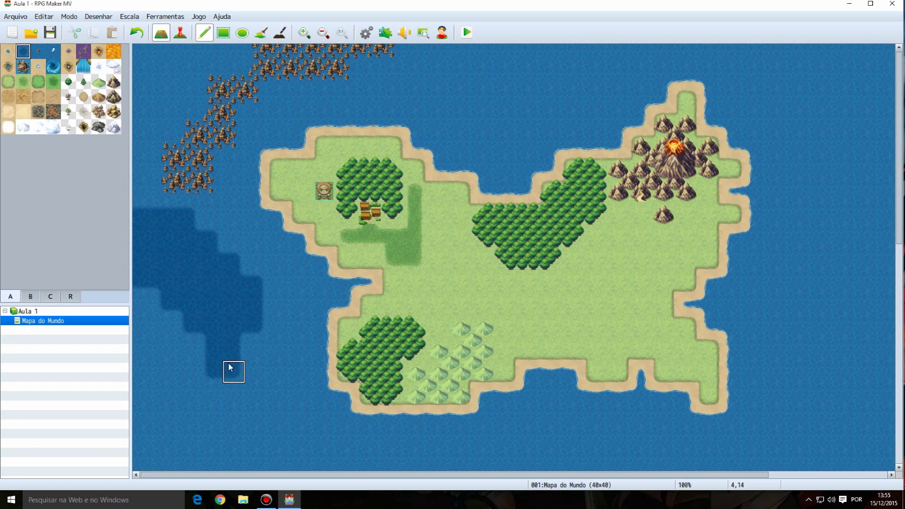
{"action": "mouse_move", "coordinate": [236, 333]}
{"action": "left_mouse_down"}
{"action": "mouse_move", "coordinate": [259, 366]}
{"action": "mouse_move", "coordinate": [263, 336]}
{"action": "mouse_move", "coordinate": [291, 362]}
{"action": "mouse_move", "coordinate": [265, 337]}
{"action": "mouse_move", "coordinate": [281, 325]}
{"action": "left_mouse_up"}
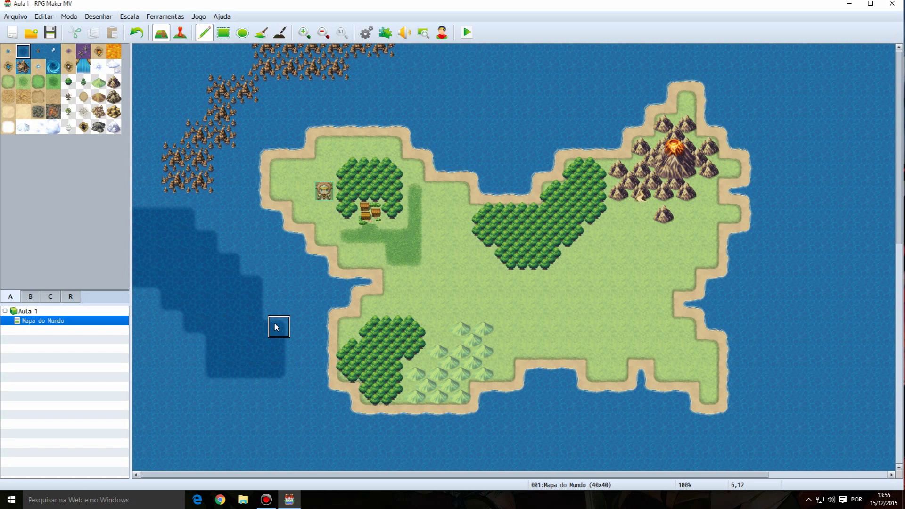
{"action": "mouse_move", "coordinate": [190, 323]}
{"action": "left_mouse_down"}
{"action": "mouse_move", "coordinate": [141, 302]}
{"action": "mouse_move", "coordinate": [138, 378]}
{"action": "mouse_move", "coordinate": [167, 441]}
{"action": "mouse_move", "coordinate": [211, 461]}
{"action": "mouse_move", "coordinate": [256, 439]}
{"action": "mouse_move", "coordinate": [142, 437]}
{"action": "mouse_move", "coordinate": [207, 467]}
{"action": "left_mouse_up"}
{"action": "scroll", "coordinate": [254, 400], "scroll_direction": "down", "scroll_amount": 3}
{"action": "mouse_move", "coordinate": [363, 424]}
{"action": "left_mouse_down"}
{"action": "mouse_move", "coordinate": [205, 448]}
{"action": "mouse_move", "coordinate": [240, 423]}
{"action": "mouse_move", "coordinate": [199, 421]}
{"action": "mouse_move", "coordinate": [376, 475]}
{"action": "mouse_move", "coordinate": [266, 462]}
{"action": "mouse_move", "coordinate": [155, 469]}
{"action": "mouse_move", "coordinate": [140, 441]}
{"action": "mouse_move", "coordinate": [166, 419]}
{"action": "mouse_move", "coordinate": [386, 473]}
{"action": "mouse_move", "coordinate": [366, 447]}
{"action": "left_mouse_up"}
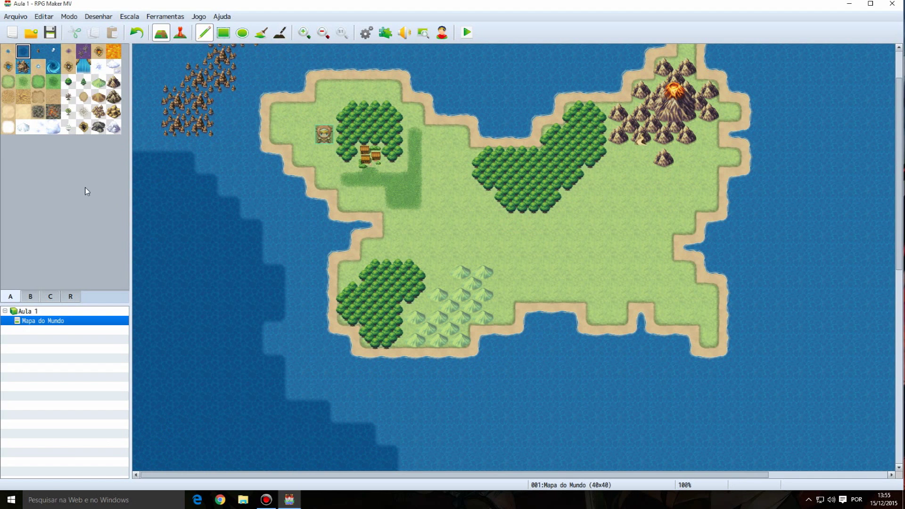
Step: Place the Tower A tile from tileset B on the grassland just east of the dark green grass patch
{"action": "scroll", "coordinate": [524, 290], "scroll_direction": "up", "scroll_amount": 3}
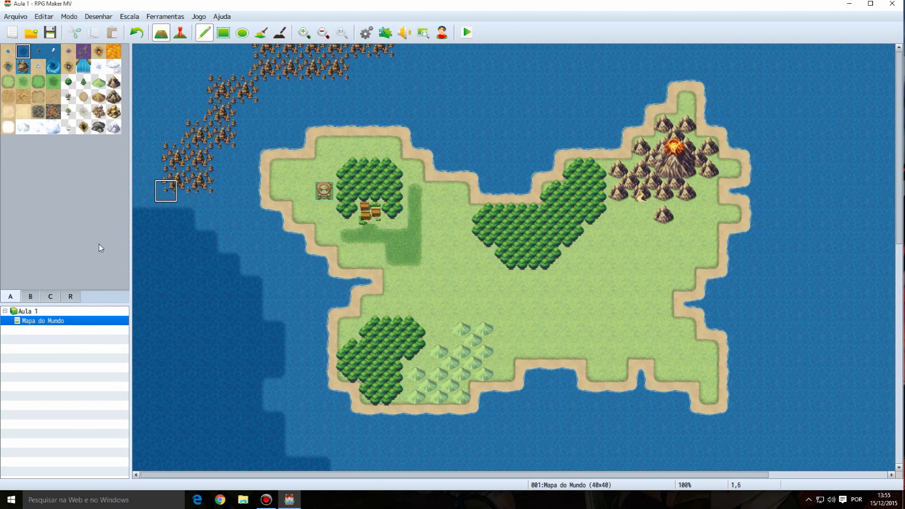
{"action": "left_click", "coordinate": [37, 297]}
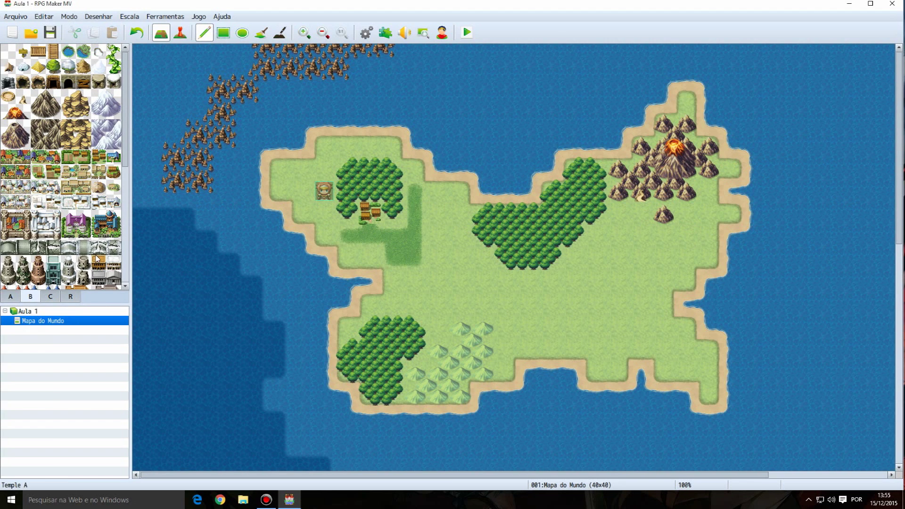
{"action": "left_click", "coordinate": [80, 101]}
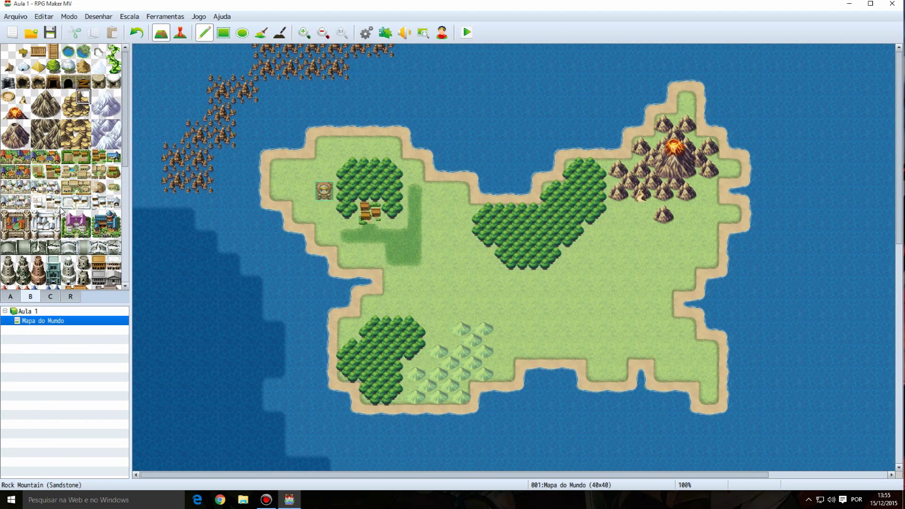
{"action": "scroll", "coordinate": [63, 215], "scroll_direction": "down", "scroll_amount": 2}
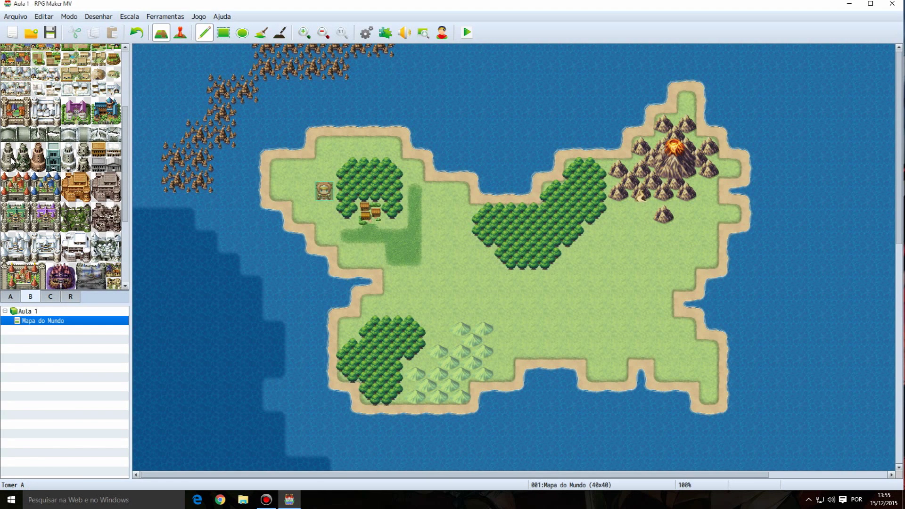
{"action": "left_click", "coordinate": [9, 156]}
{"action": "left_click", "coordinate": [435, 221]}
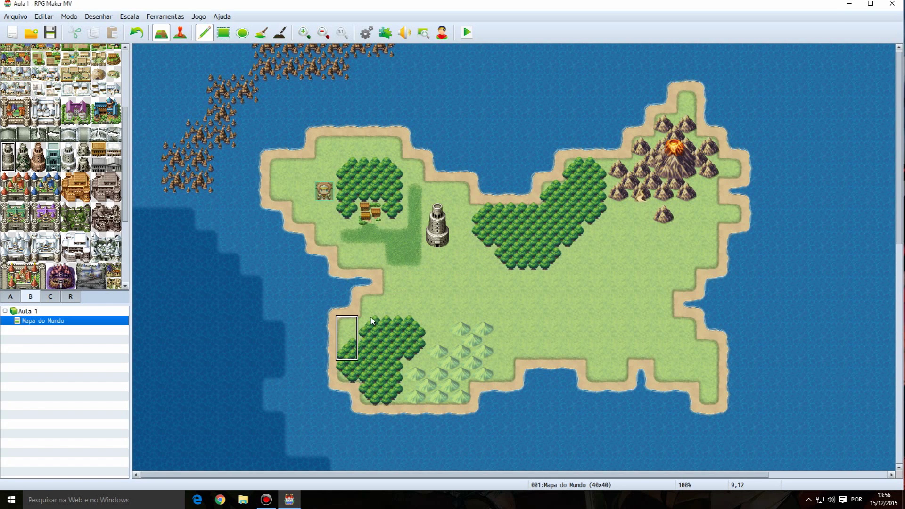
Step: Lengthen the tower downward with overlapping Tower A copies, and build a second stacked tower on the grassland southwest of the volcano
{"action": "left_click", "coordinate": [438, 235]}
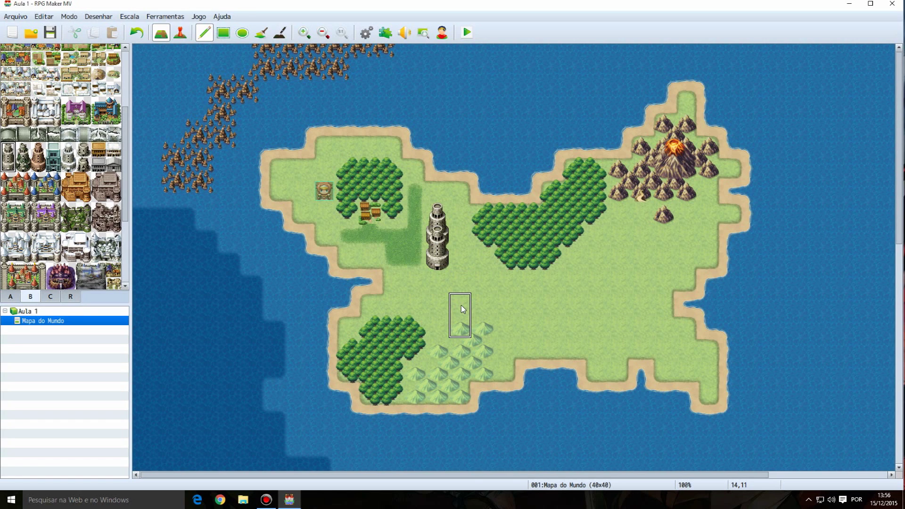
{"action": "left_click", "coordinate": [445, 243]}
{"action": "left_click", "coordinate": [446, 253]}
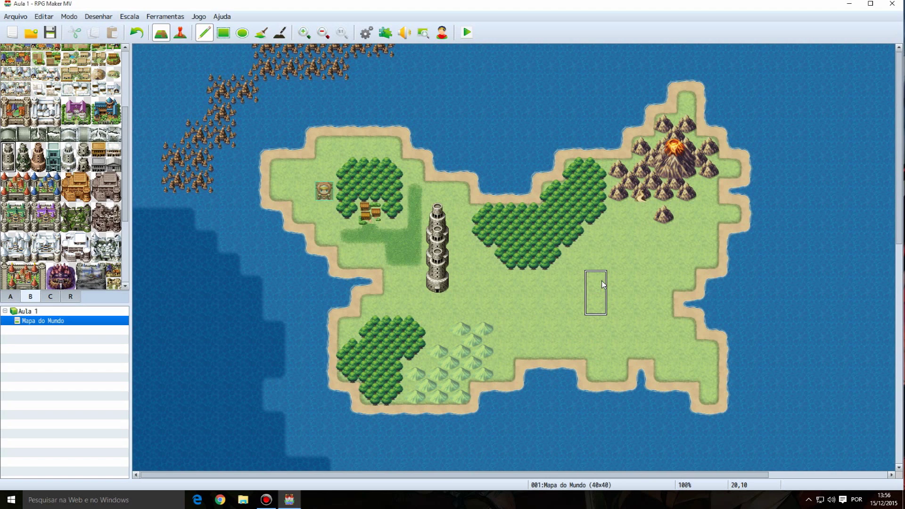
{"action": "left_click", "coordinate": [620, 246]}
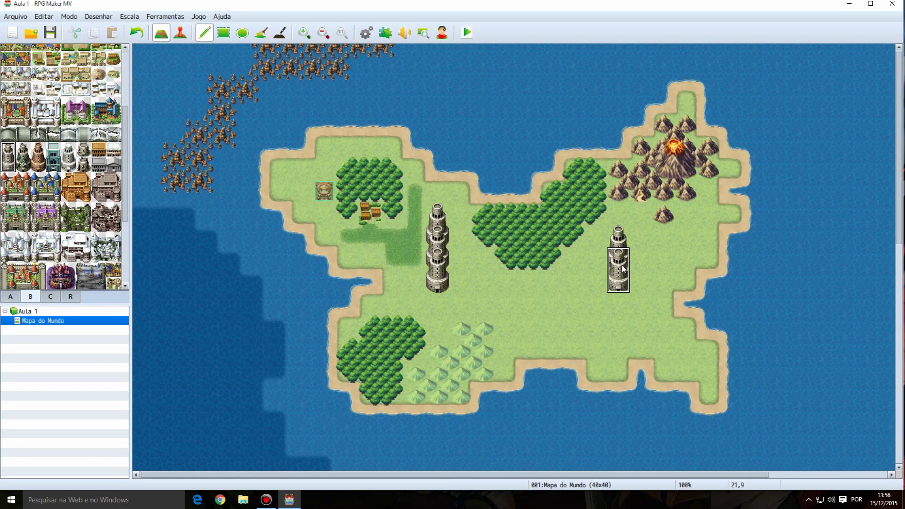
Step: Clear the middle tile of the tower southwest of the volcano with grassland, and place the upper tile of Tower A there
{"action": "left_click", "coordinate": [10, 296]}
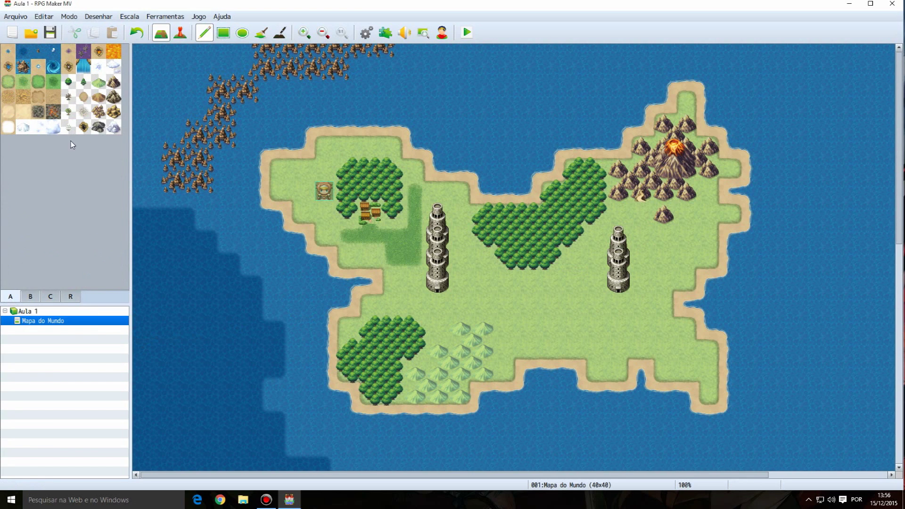
{"action": "left_click", "coordinate": [6, 82]}
{"action": "left_click", "coordinate": [618, 259]}
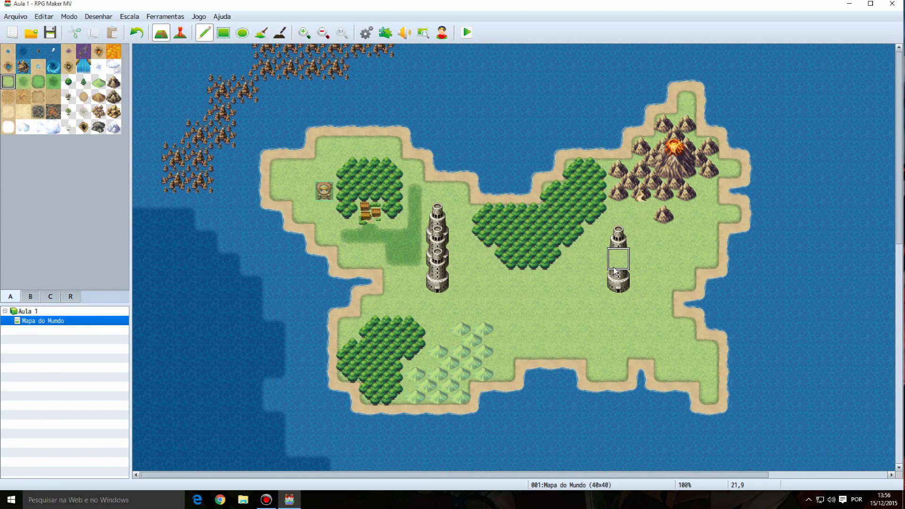
{"action": "left_click", "coordinate": [30, 296]}
{"action": "left_click", "coordinate": [8, 149]}
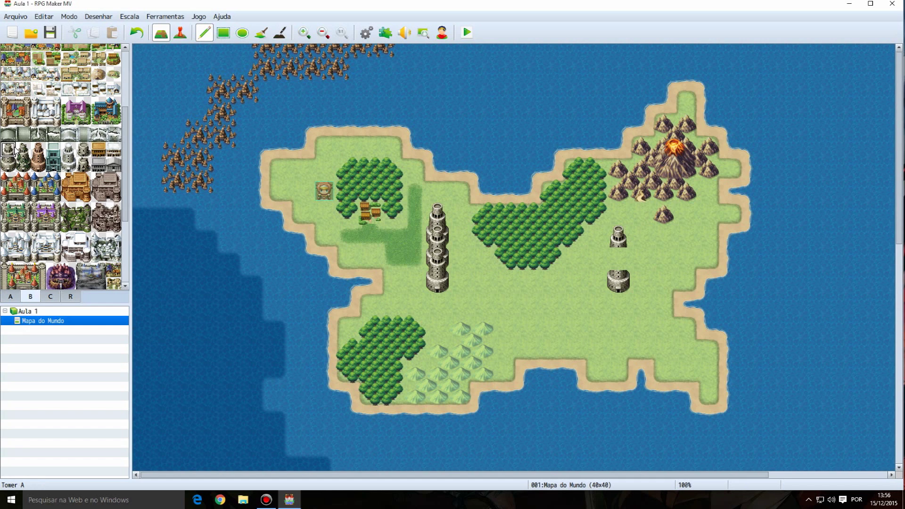
{"action": "left_click", "coordinate": [618, 259]}
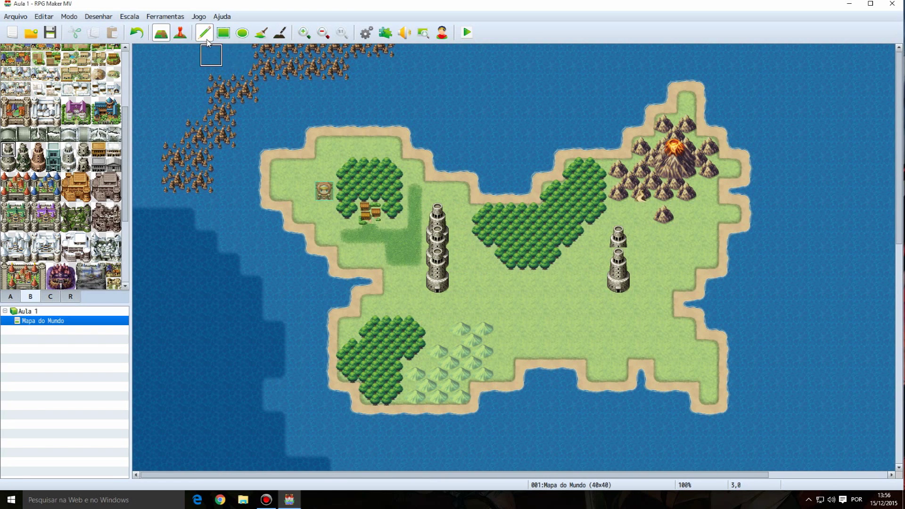
Step: Erase the leftover tower top southwest of the volcano and the whole stacked tower east of the dark green grass patch
{"action": "left_click", "coordinate": [83, 180]}
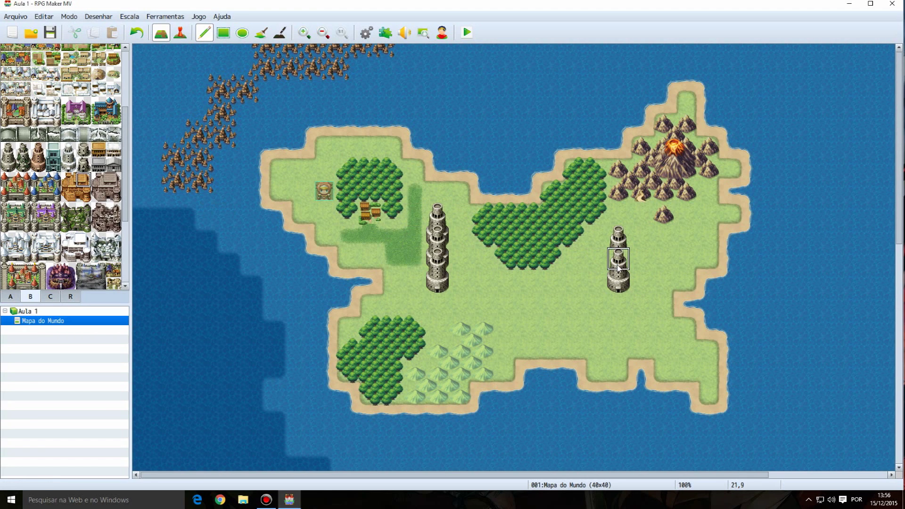
{"action": "left_click", "coordinate": [619, 236]}
{"action": "left_click", "coordinate": [441, 213]}
{"action": "left_click_drag", "start_coordinate": [442, 216], "coordinate": [437, 283]}
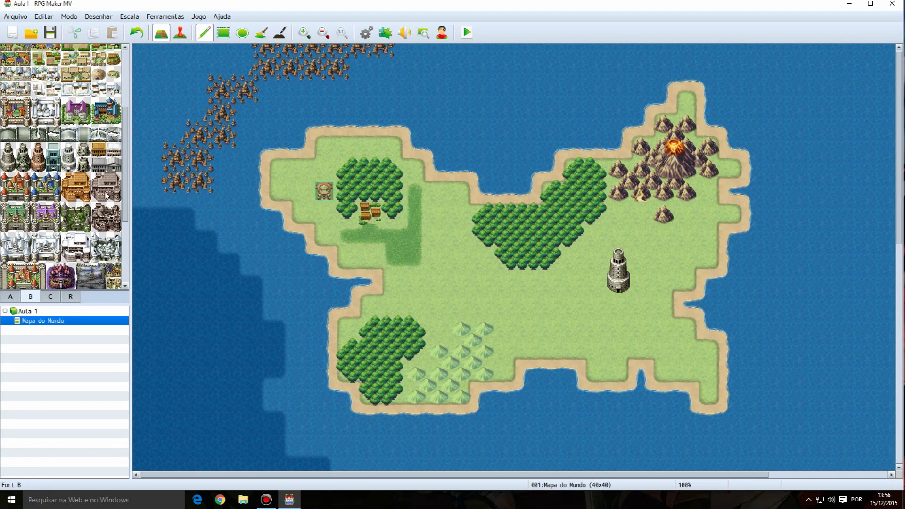
{"action": "left_click", "coordinate": [11, 296]}
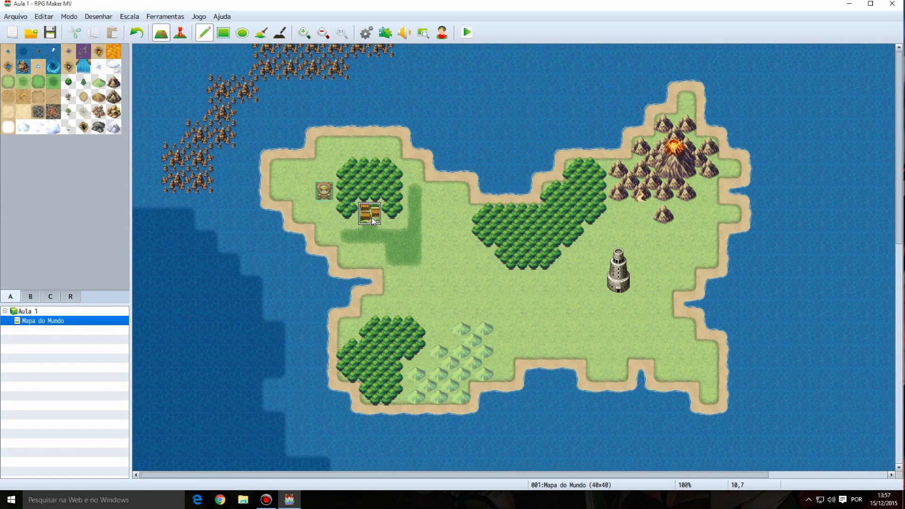
{"action": "right_click", "coordinate": [53, 315]}
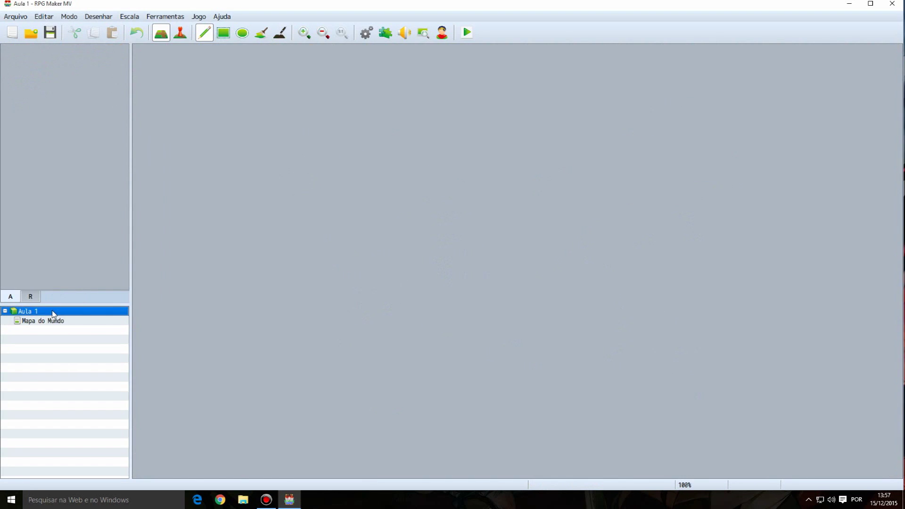
{"action": "left_click", "coordinate": [35, 320]}
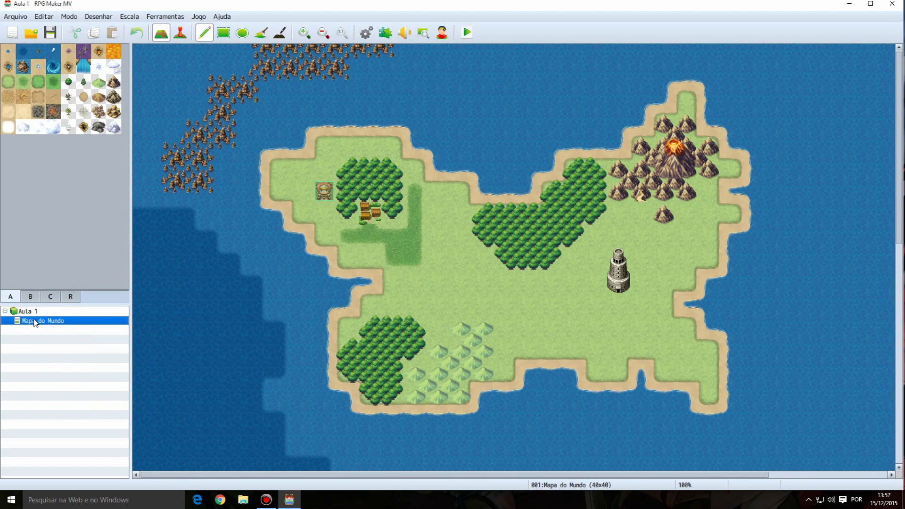
{"action": "right_click", "coordinate": [34, 320]}
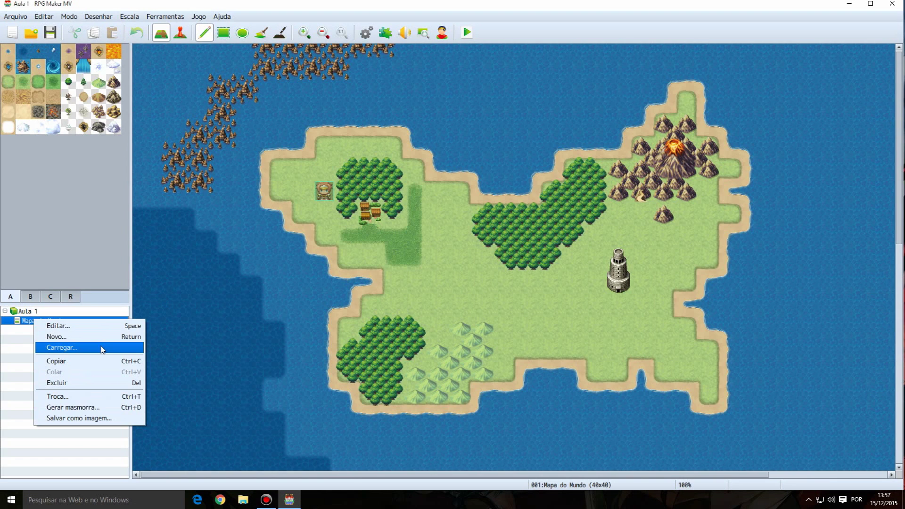
{"action": "left_click", "coordinate": [22, 322]}
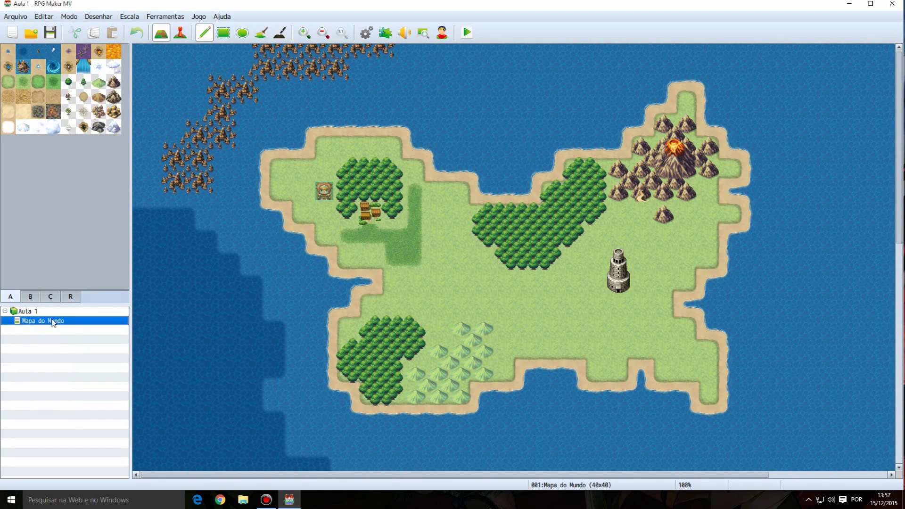
Step: Open the sample map list for Mapa do Mundo and preview samples such as Cidade pequena, Cidade grande, Cidade de comércio and Favela
{"action": "right_click", "coordinate": [98, 323]}
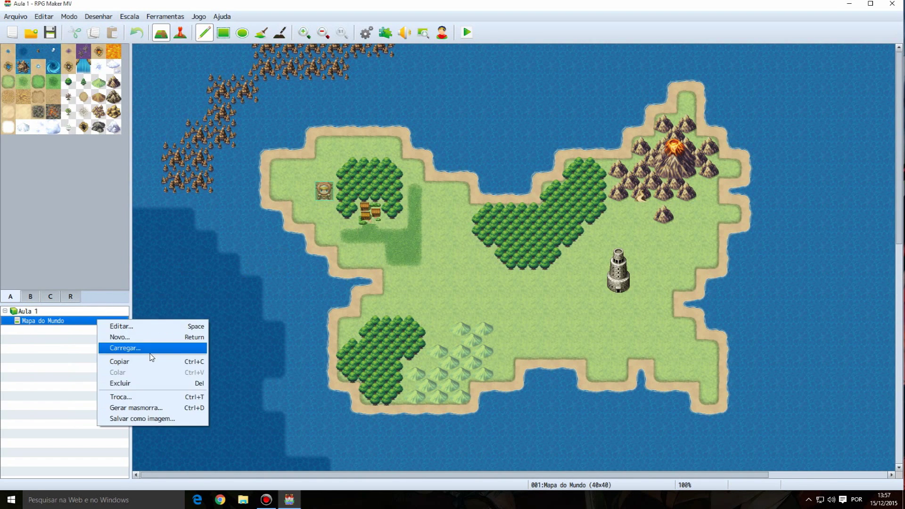
{"action": "left_click", "coordinate": [150, 353]}
{"action": "scroll", "coordinate": [396, 187], "scroll_direction": "down", "scroll_amount": 15}
{"action": "left_click", "coordinate": [348, 202]}
{"action": "scroll", "coordinate": [348, 198], "scroll_direction": "up", "scroll_amount": 8}
{"action": "left_click", "coordinate": [330, 143]}
{"action": "scroll", "coordinate": [345, 229], "scroll_direction": "up", "scroll_amount": 3}
{"action": "scroll", "coordinate": [338, 266], "scroll_direction": "up", "scroll_amount": 4}
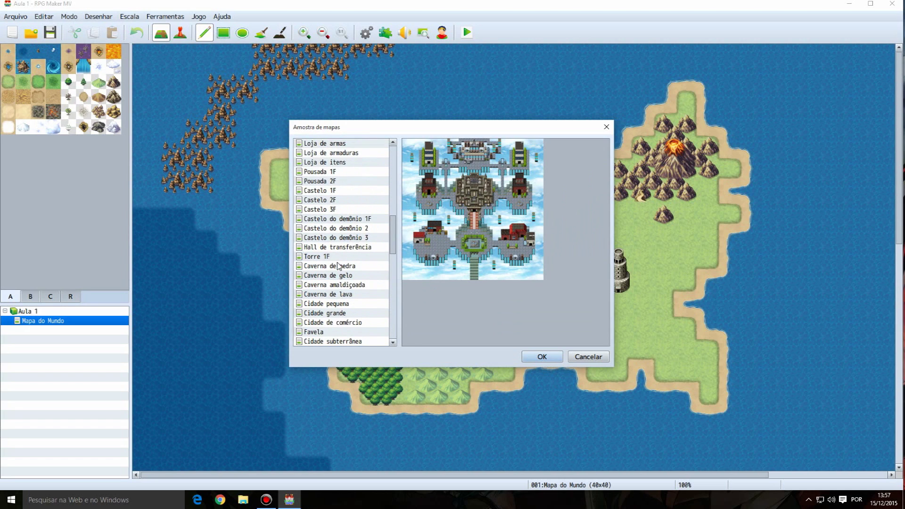
{"action": "left_click", "coordinate": [351, 267]}
{"action": "left_click", "coordinate": [353, 295]}
{"action": "left_click", "coordinate": [357, 304]}
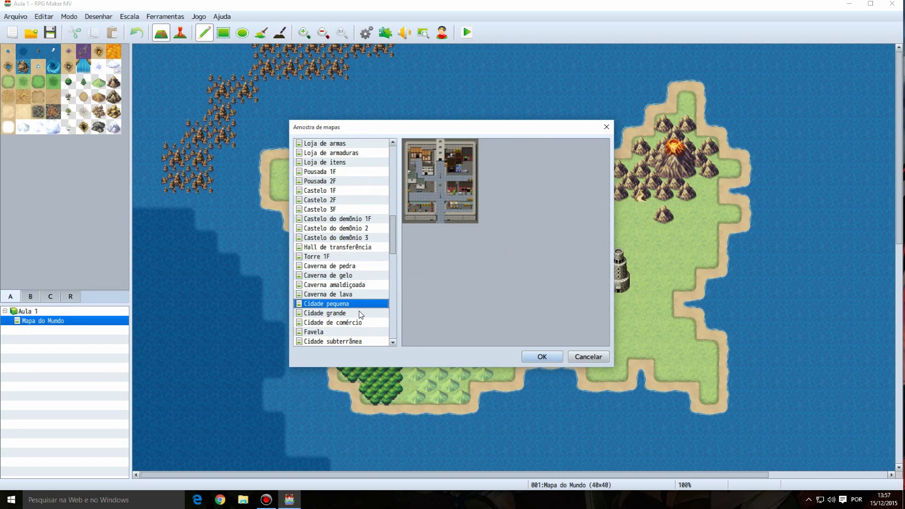
{"action": "left_click", "coordinate": [359, 314]}
{"action": "left_click", "coordinate": [360, 323]}
{"action": "left_click", "coordinate": [357, 314]}
{"action": "left_click", "coordinate": [357, 306]}
{"action": "left_click", "coordinate": [361, 323]}
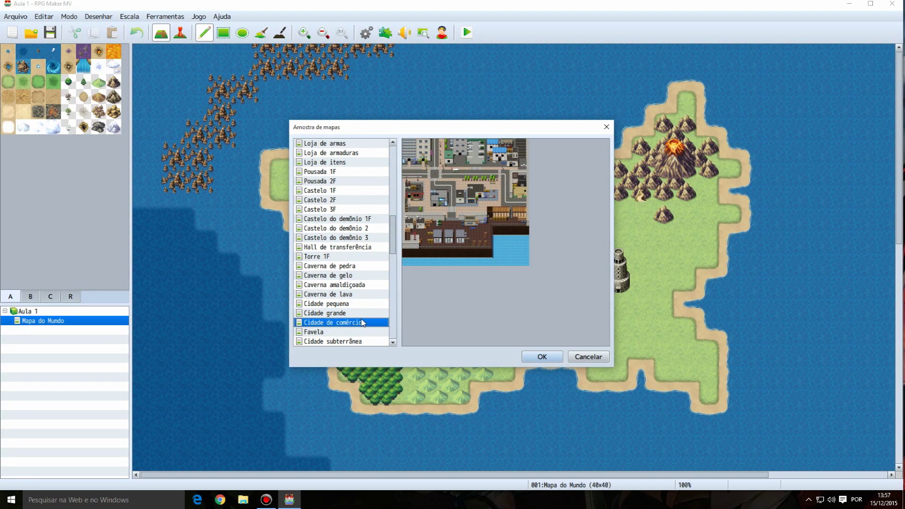
{"action": "key", "text": "Down"}
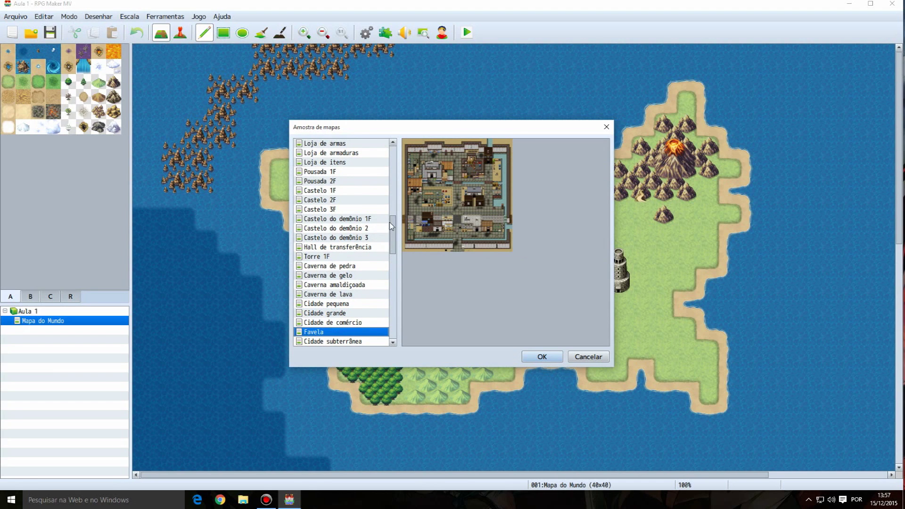
{"action": "left_click_drag", "start_coordinate": [394, 222], "coordinate": [396, 163]}
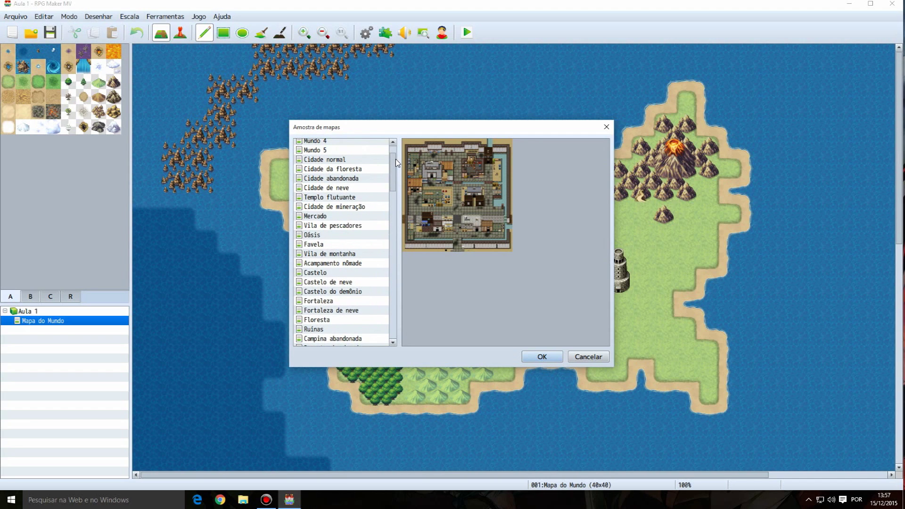
Step: Compare the Cidade normal, Cidade da floresta and Cidade abandonada samples, and load Cidade da floresta beneath Mapa do Mundo
{"action": "left_click", "coordinate": [363, 160]}
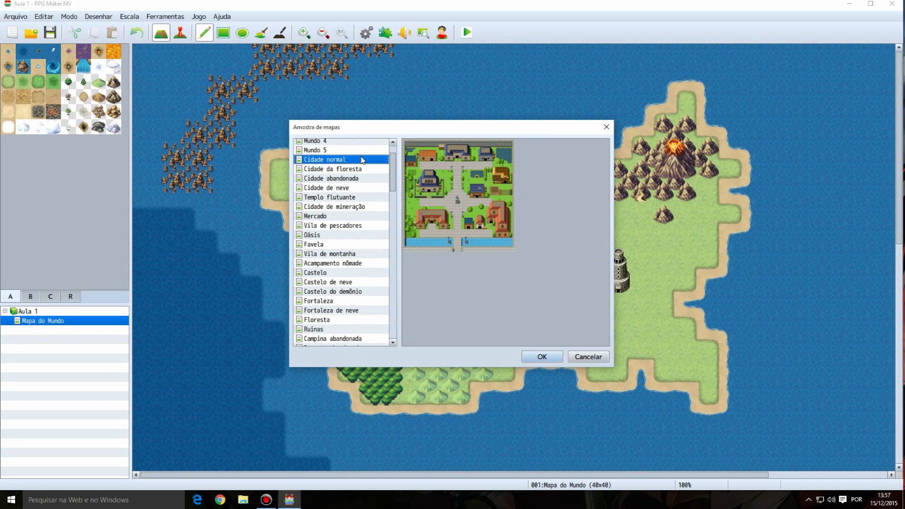
{"action": "left_click", "coordinate": [360, 170]}
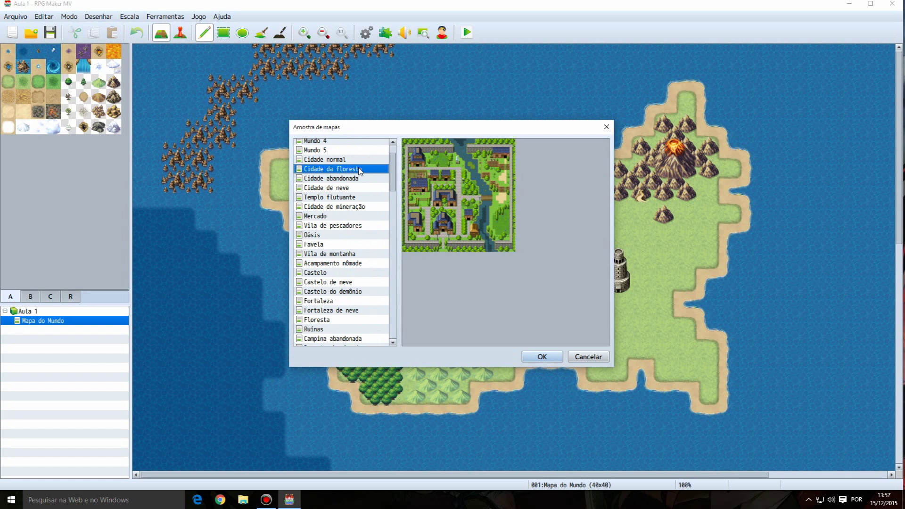
{"action": "left_click", "coordinate": [363, 179]}
{"action": "left_click", "coordinate": [361, 170]}
{"action": "left_click", "coordinate": [543, 357]}
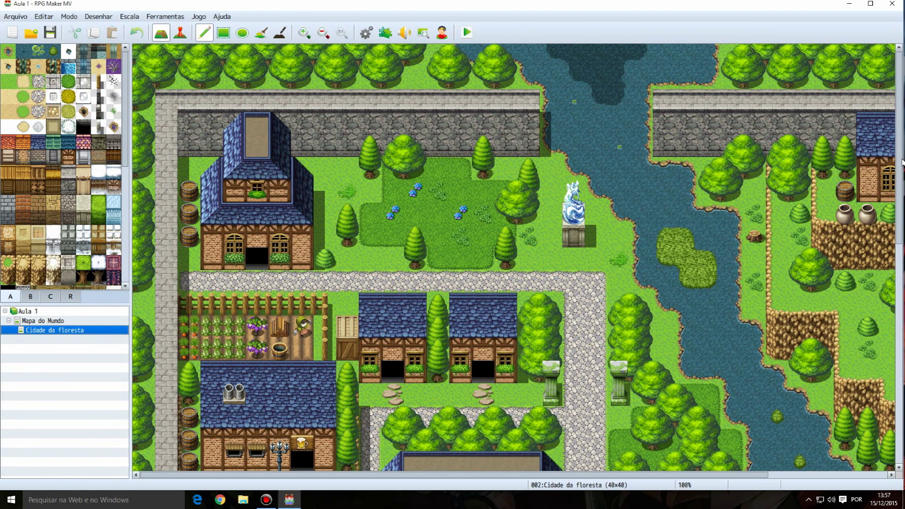
Step: Examine the layout of the Cidade da floresta map and the tiles in its tilesets B and C
{"action": "left_click", "coordinate": [871, 3]}
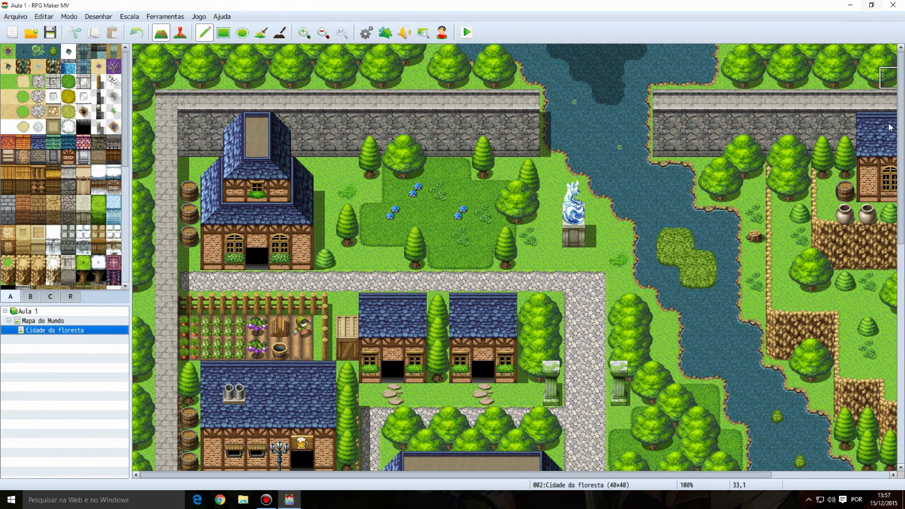
{"action": "left_click_drag", "start_coordinate": [902, 132], "coordinate": [902, 370]}
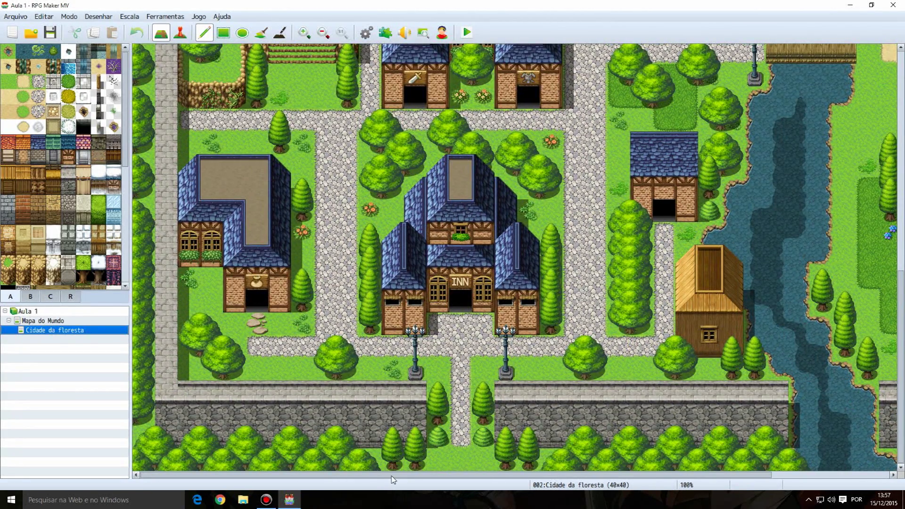
{"action": "left_click_drag", "start_coordinate": [391, 476], "coordinate": [509, 475]}
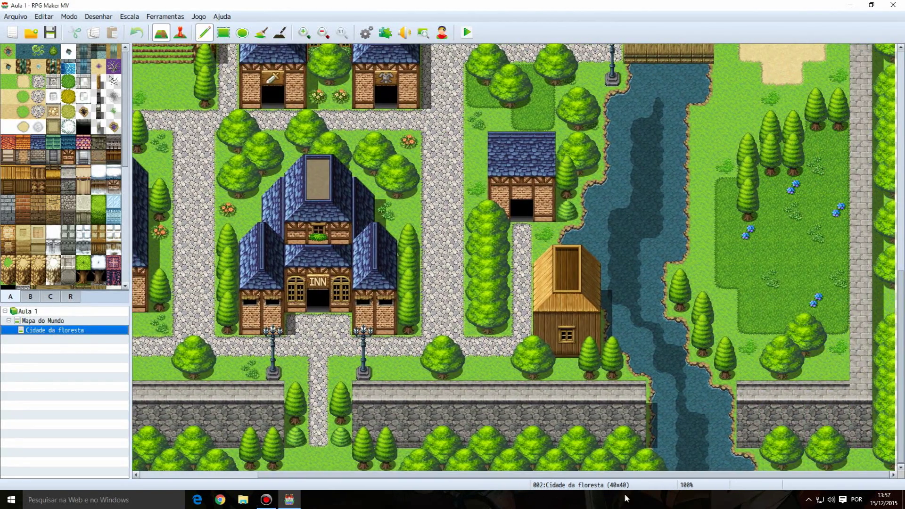
{"action": "scroll", "coordinate": [503, 371], "scroll_direction": "up", "scroll_amount": 3}
{"action": "scroll", "coordinate": [503, 371], "scroll_direction": "up", "scroll_amount": 3}
{"action": "scroll", "coordinate": [504, 401], "scroll_direction": "down", "scroll_amount": 5}
{"action": "left_click_drag", "start_coordinate": [505, 473], "coordinate": [386, 474]}
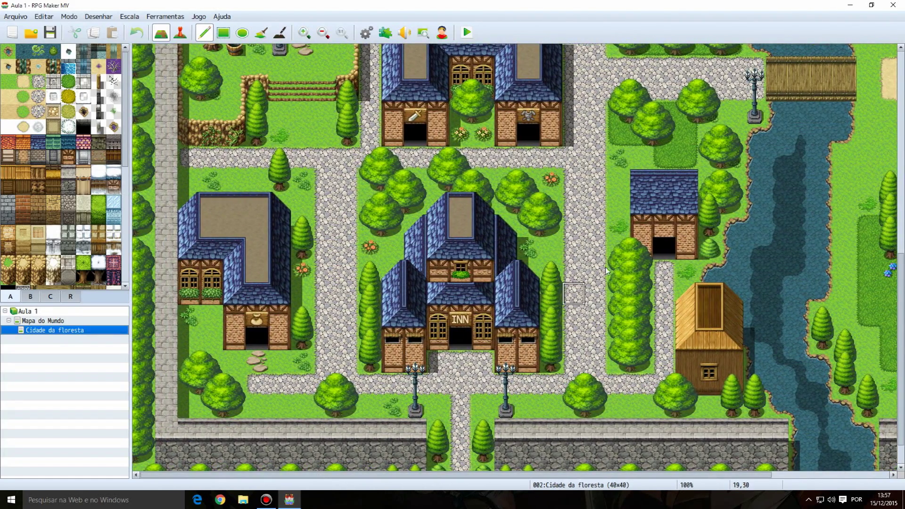
{"action": "left_click", "coordinate": [31, 296]}
{"action": "left_click", "coordinate": [48, 298]}
Step: Review the map properties of Cidade da floresta, including its tileset, encounters and battleback images, and close them without changes
{"action": "right_click", "coordinate": [62, 329]}
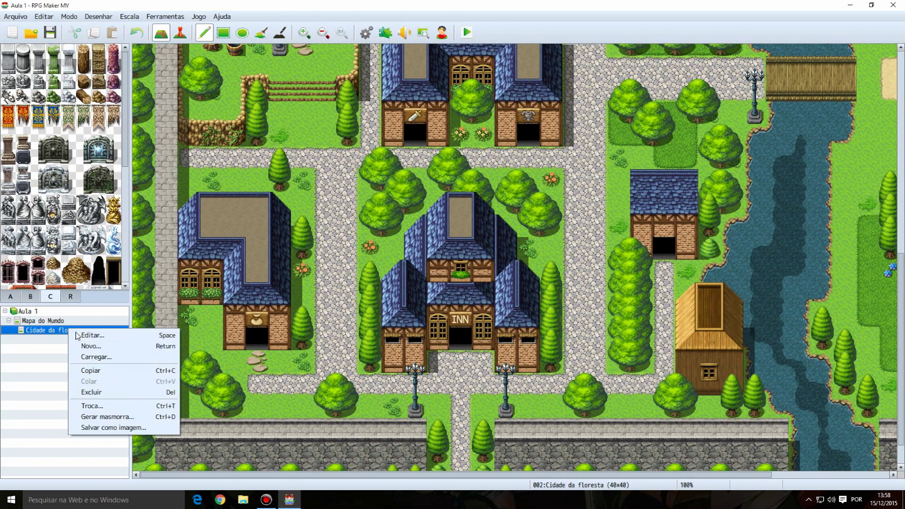
{"action": "left_click", "coordinate": [93, 339]}
{"action": "left_click", "coordinate": [311, 163]}
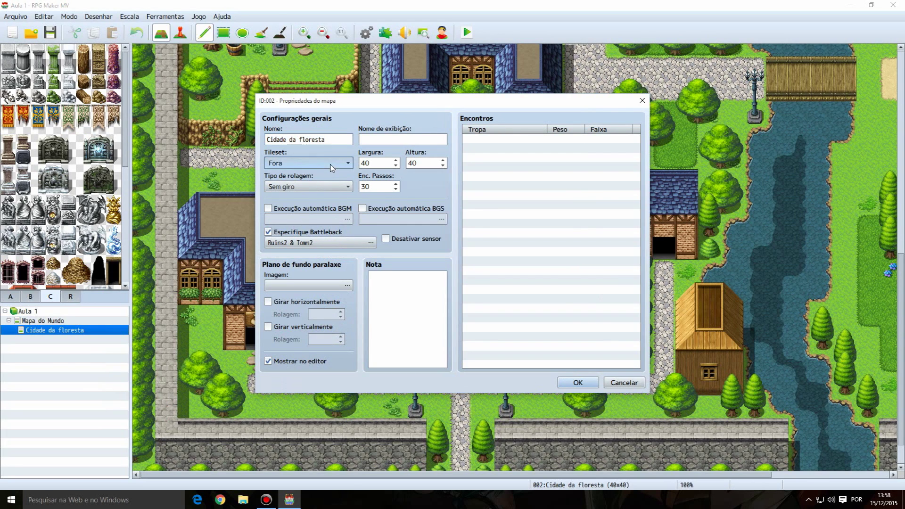
{"action": "left_click", "coordinate": [542, 300]}
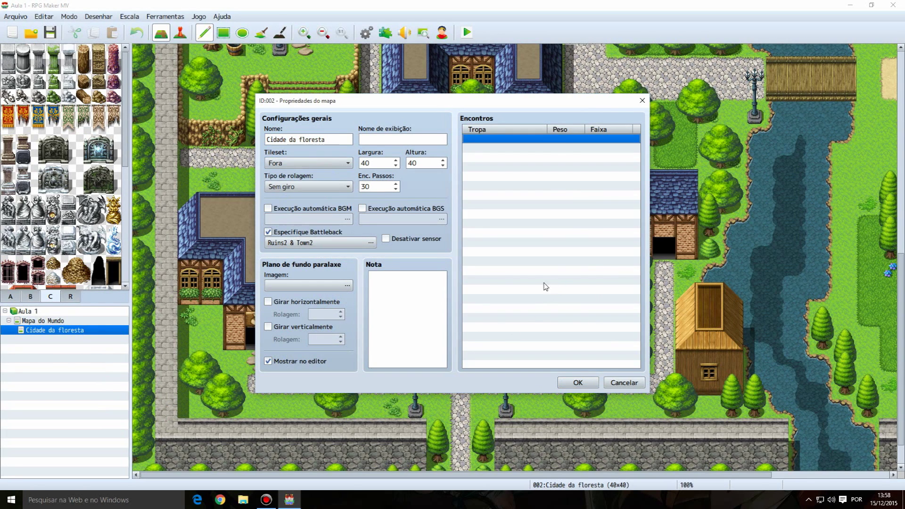
{"action": "left_click", "coordinate": [371, 242]}
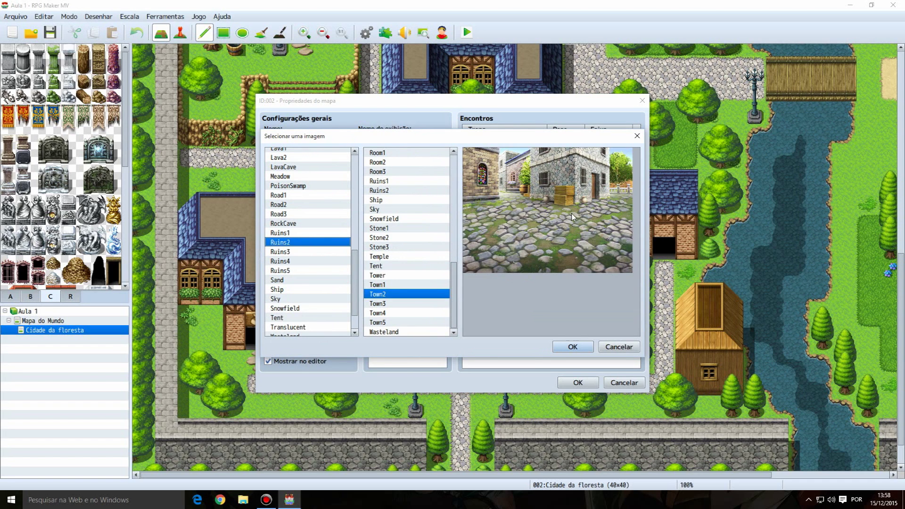
{"action": "left_click", "coordinate": [617, 347]}
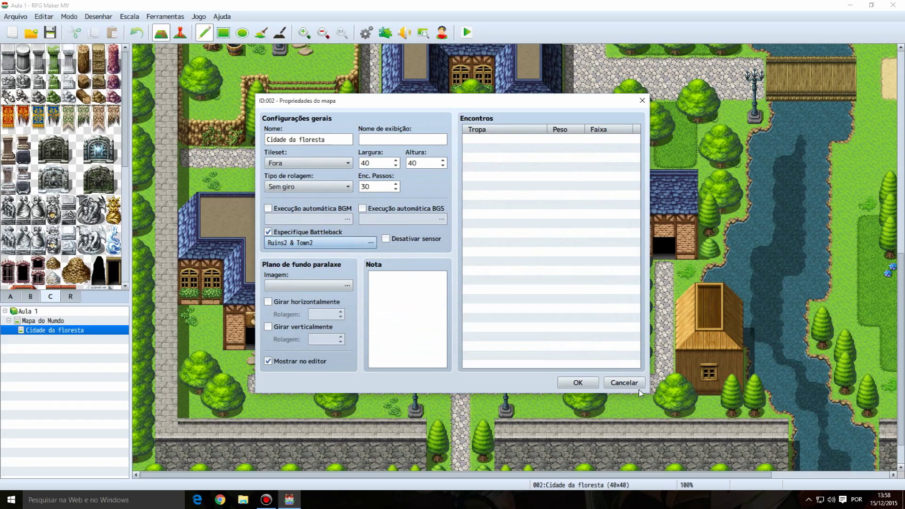
{"action": "left_click", "coordinate": [632, 383]}
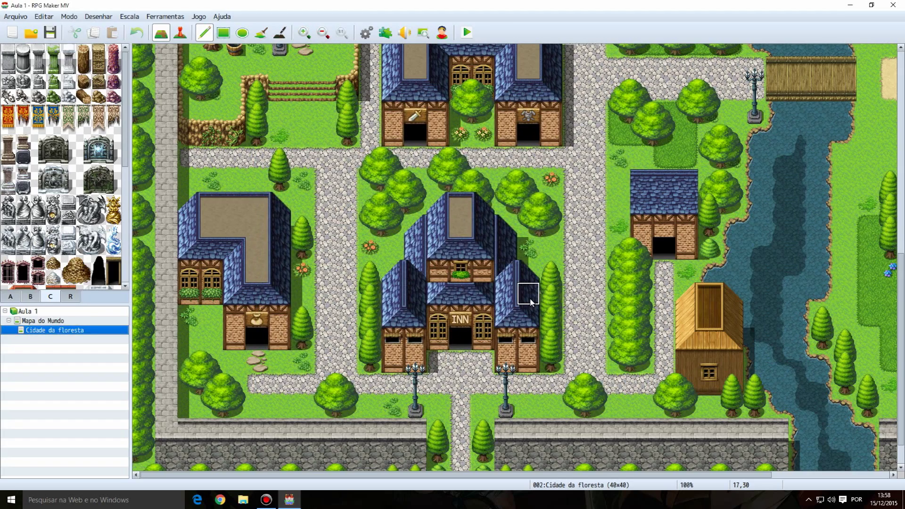
Step: Examine the buildings around the Cidade da floresta map and the roof and tower tiles in tileset C
{"action": "scroll", "coordinate": [530, 302], "scroll_direction": "up", "scroll_amount": 5}
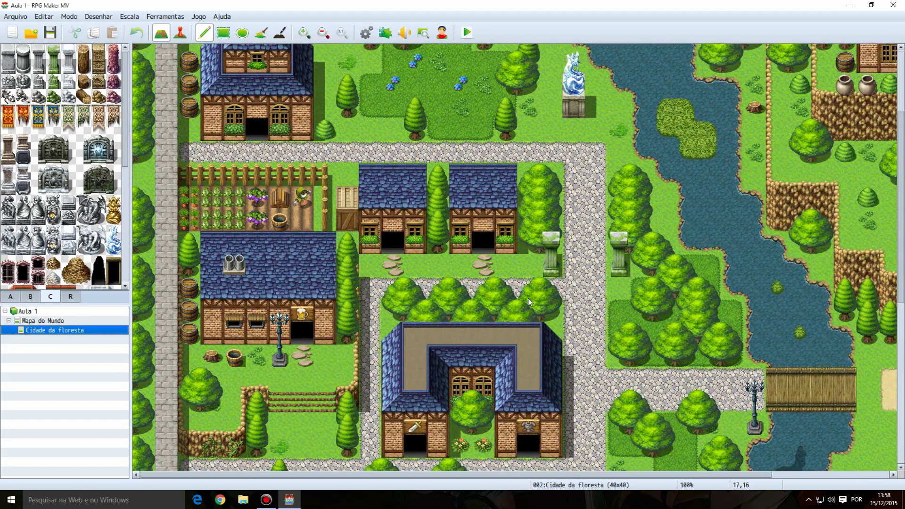
{"action": "scroll", "coordinate": [530, 302], "scroll_direction": "down", "scroll_amount": 3}
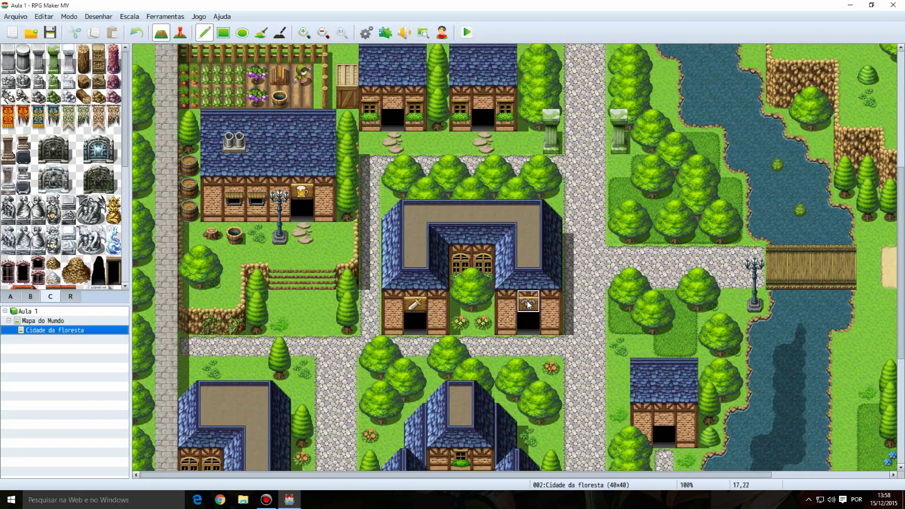
{"action": "scroll", "coordinate": [530, 304], "scroll_direction": "down", "scroll_amount": 1}
{"action": "scroll", "coordinate": [71, 213], "scroll_direction": "down", "scroll_amount": 5}
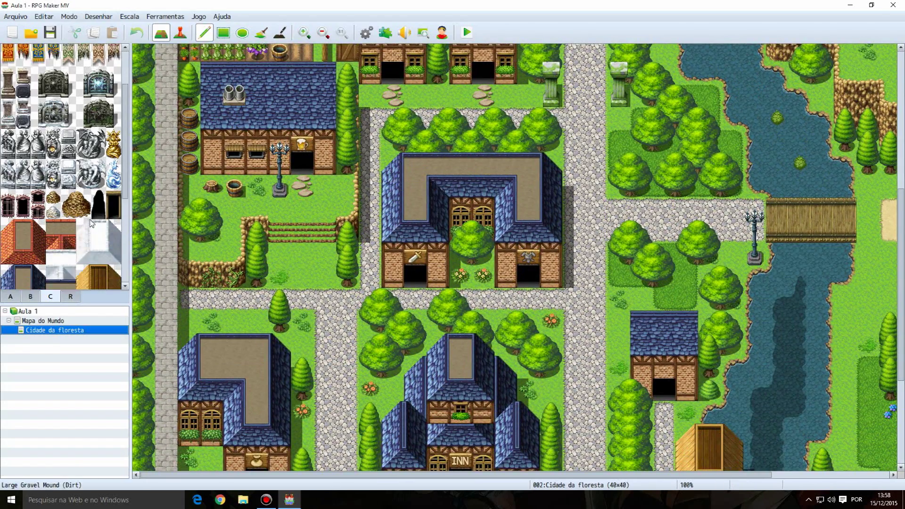
{"action": "scroll", "coordinate": [80, 219], "scroll_direction": "down", "scroll_amount": 2}
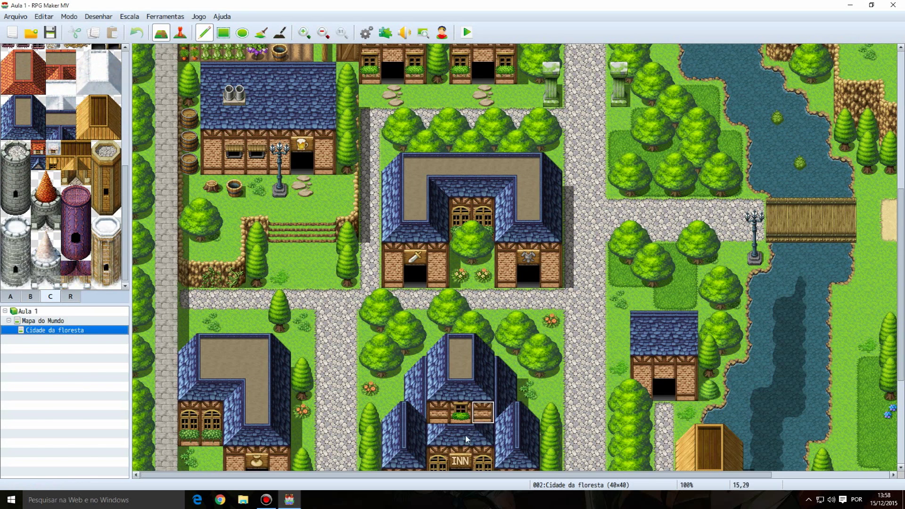
{"action": "left_click", "coordinate": [23, 134]}
{"action": "scroll", "coordinate": [26, 142], "scroll_direction": "up", "scroll_amount": 4}
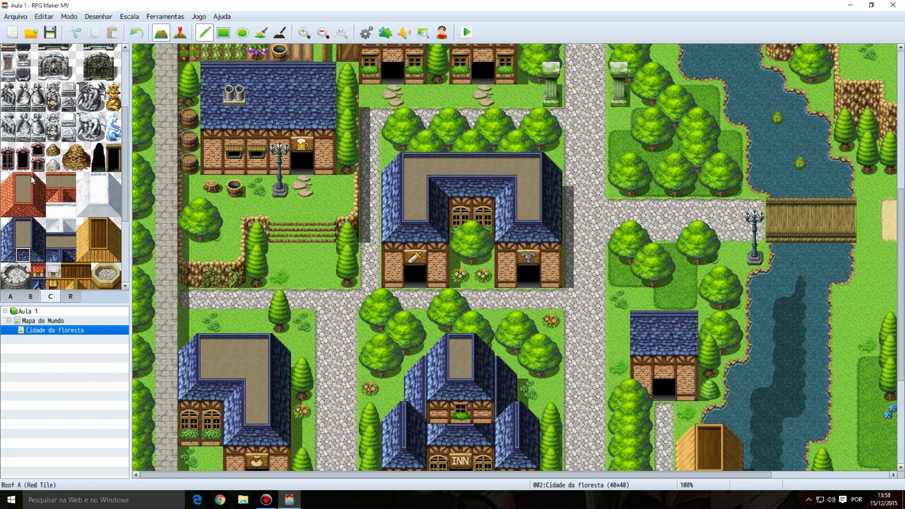
Step: Repaint the left and upper edges of the L-shaped house roof west of the inn with Roof A (Red Tile) tiles
{"action": "left_click_drag", "start_coordinate": [7, 182], "coordinate": [16, 214]}
{"action": "scroll", "coordinate": [15, 215], "scroll_direction": "down", "scroll_amount": 4}
{"action": "scroll", "coordinate": [393, 287], "scroll_direction": "down", "scroll_amount": 2}
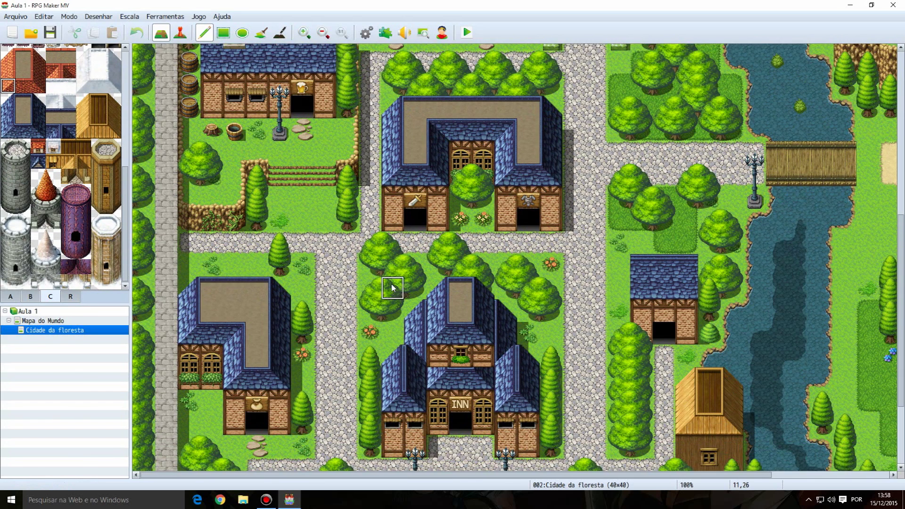
{"action": "scroll", "coordinate": [393, 287], "scroll_direction": "down", "scroll_amount": 2}
{"action": "left_click", "coordinate": [189, 276]}
{"action": "left_click", "coordinate": [11, 70]}
{"action": "left_click", "coordinate": [189, 254]}
{"action": "left_click", "coordinate": [8, 55]}
{"action": "left_click", "coordinate": [188, 231]}
{"action": "left_click", "coordinate": [23, 55]}
{"action": "left_click", "coordinate": [212, 231]}
{"action": "left_click_drag", "start_coordinate": [235, 230], "coordinate": [257, 230]}
Step: Repaint the right side and front edge of the L-shaped house roof with the matching red roof tiles
{"action": "left_click_drag", "start_coordinate": [38, 56], "coordinate": [38, 71]}
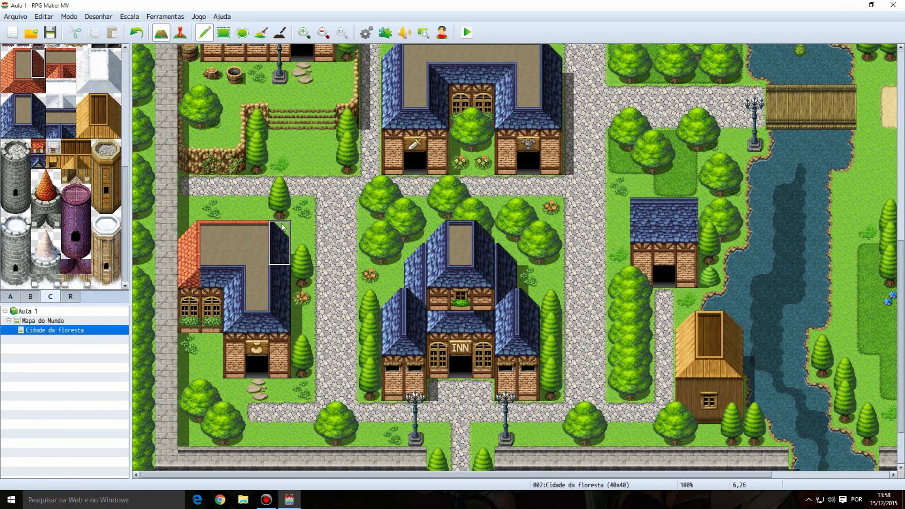
{"action": "left_click", "coordinate": [282, 227]}
{"action": "left_click", "coordinate": [38, 55]}
{"action": "left_click", "coordinate": [38, 71]}
{"action": "left_click", "coordinate": [280, 276]}
{"action": "left_click", "coordinate": [280, 300]}
{"action": "left_click", "coordinate": [280, 322]}
{"action": "left_click", "coordinate": [23, 97]}
{"action": "left_click", "coordinate": [24, 85]}
{"action": "left_click", "coordinate": [257, 322]}
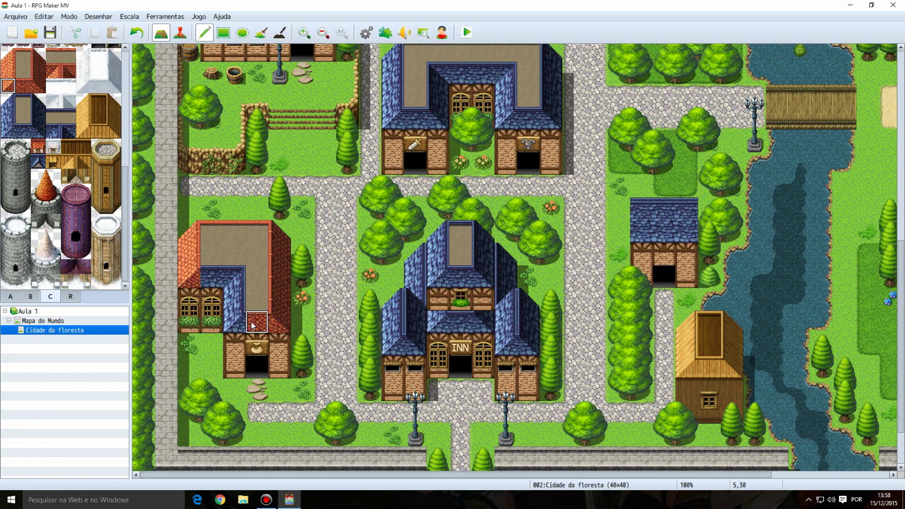
{"action": "left_click", "coordinate": [234, 322]}
Step: Cover the remaining blue inner slope of the L-shaped house roof with red roof tiles
{"action": "left_click", "coordinate": [8, 71]}
{"action": "left_click", "coordinate": [235, 300]}
{"action": "left_click", "coordinate": [54, 70]}
{"action": "left_click", "coordinate": [234, 277]}
{"action": "left_click", "coordinate": [189, 231]}
{"action": "right_click", "coordinate": [192, 269]}
{"action": "left_click", "coordinate": [212, 277]}
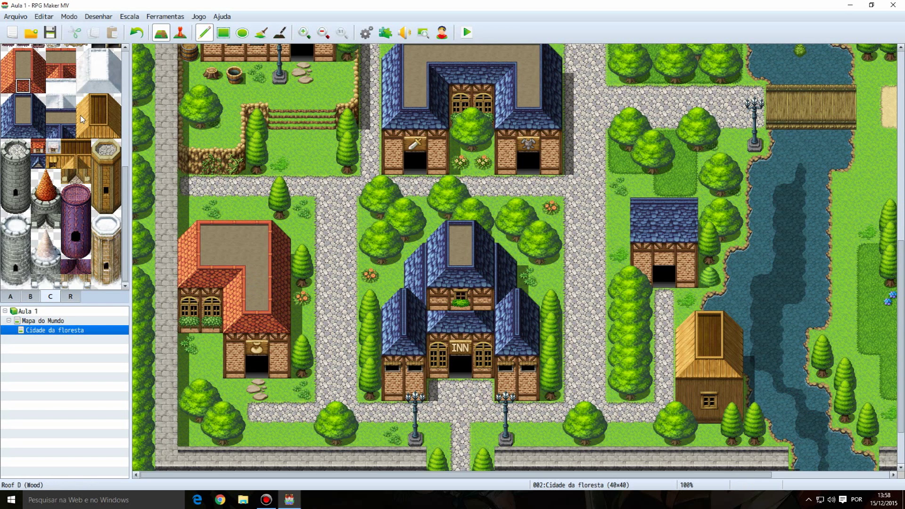
Step: Examine the wooden roof, statue, plant and terrain tiles available in tilesets C, B and A
{"action": "left_click", "coordinate": [113, 130]}
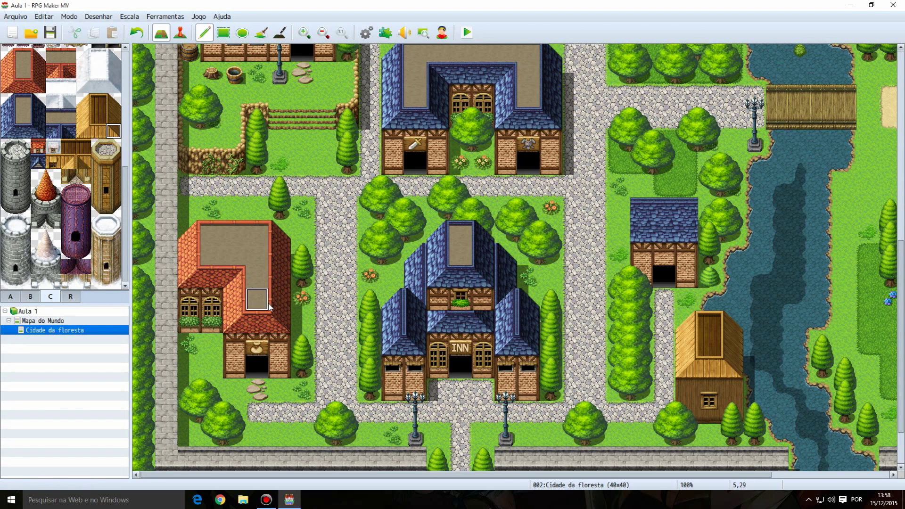
{"action": "scroll", "coordinate": [258, 302], "scroll_direction": "up", "scroll_amount": 3}
{"action": "scroll", "coordinate": [109, 253], "scroll_direction": "up", "scroll_amount": 5}
{"action": "left_click_drag", "start_coordinate": [85, 229], "coordinate": [116, 258]}
{"action": "scroll", "coordinate": [96, 250], "scroll_direction": "up", "scroll_amount": 3}
{"action": "left_click", "coordinate": [40, 203]}
{"action": "left_click", "coordinate": [69, 203]}
{"action": "scroll", "coordinate": [584, 240], "scroll_direction": "down", "scroll_amount": 5}
{"action": "scroll", "coordinate": [584, 240], "scroll_direction": "up", "scroll_amount": 2}
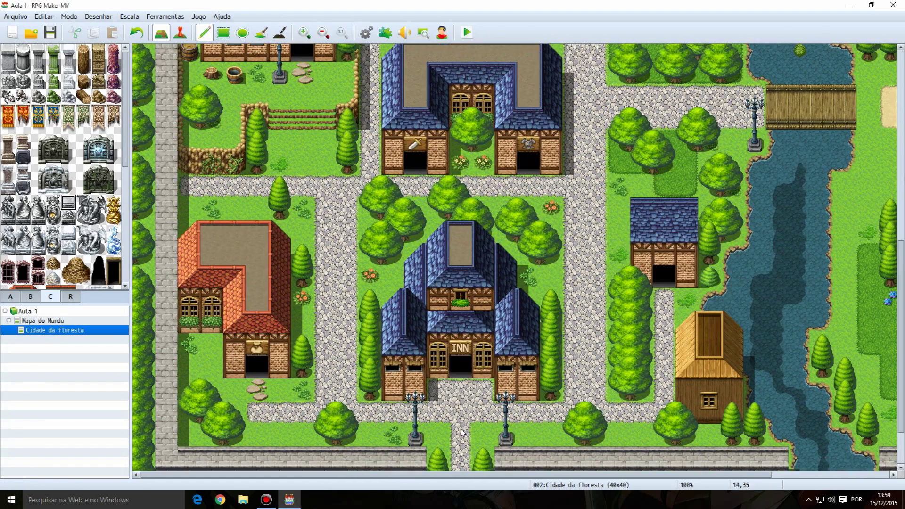
{"action": "left_click", "coordinate": [31, 296]}
{"action": "scroll", "coordinate": [60, 230], "scroll_direction": "down", "scroll_amount": 2}
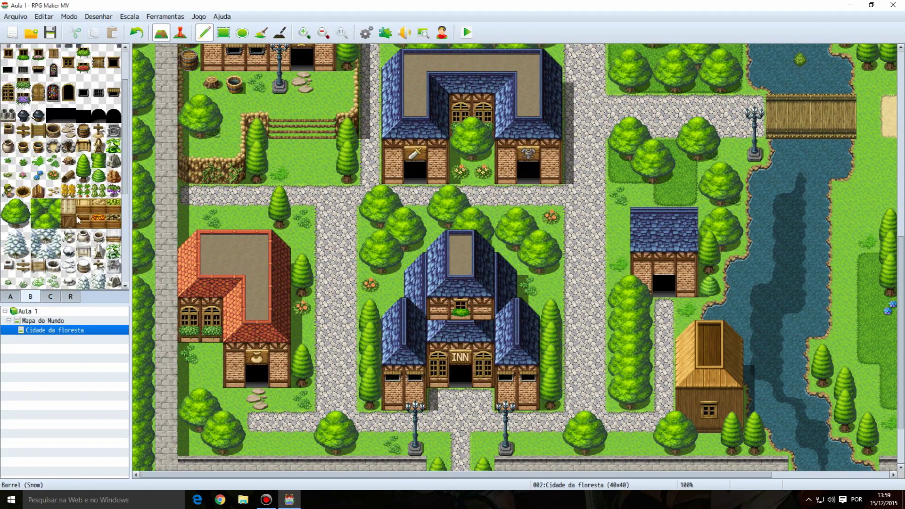
{"action": "scroll", "coordinate": [60, 230], "scroll_direction": "up", "scroll_amount": 1}
{"action": "scroll", "coordinate": [60, 229], "scroll_direction": "down", "scroll_amount": 1}
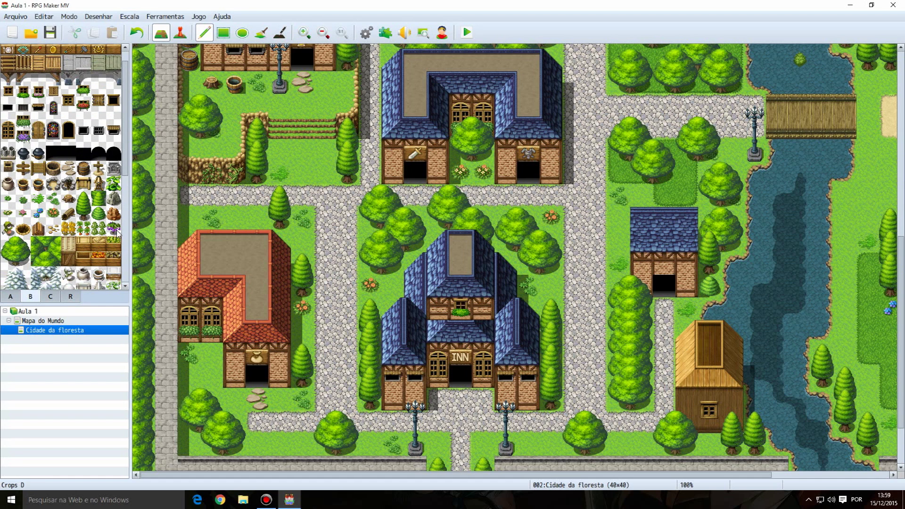
{"action": "scroll", "coordinate": [110, 229], "scroll_direction": "down", "scroll_amount": 6}
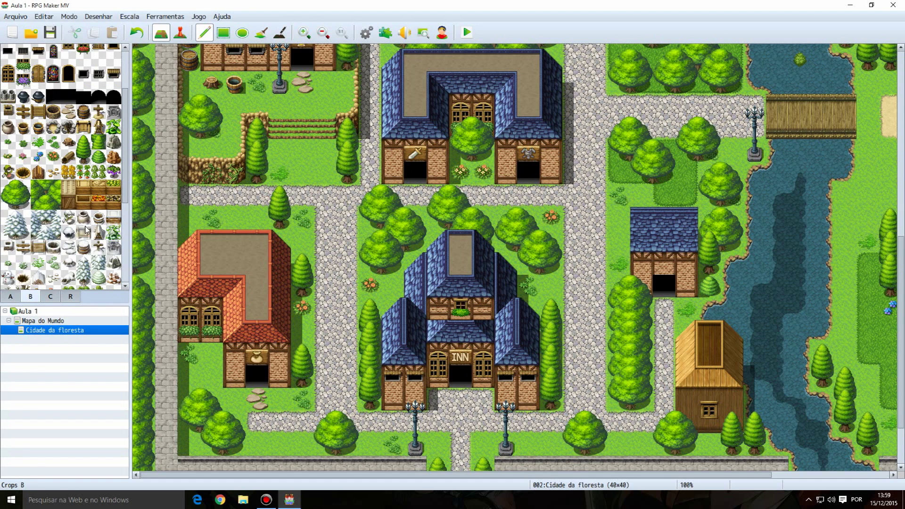
{"action": "left_click", "coordinate": [12, 297]}
{"action": "scroll", "coordinate": [595, 283], "scroll_direction": "down", "scroll_amount": 3}
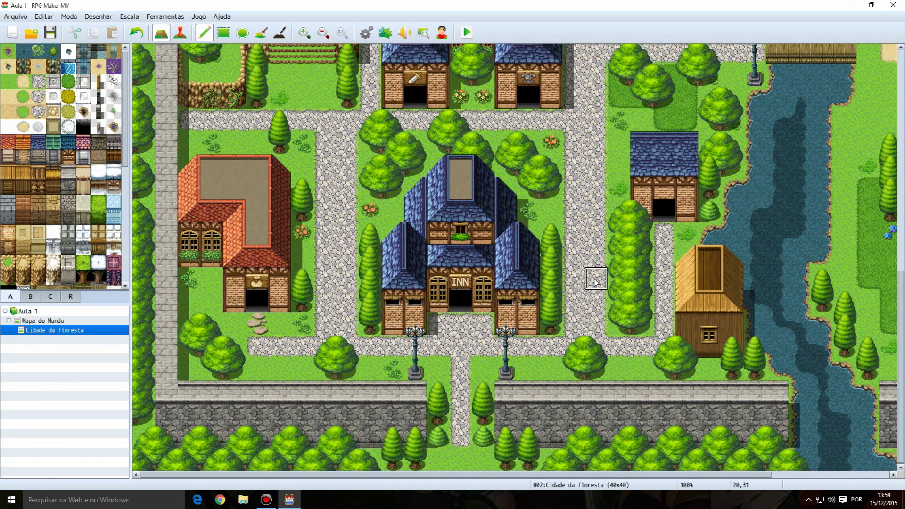
Step: Switch to event editing, open Mapa do Mundo and start a quick Transferência event on the forest village tile at 10,7
{"action": "left_click", "coordinate": [176, 33]}
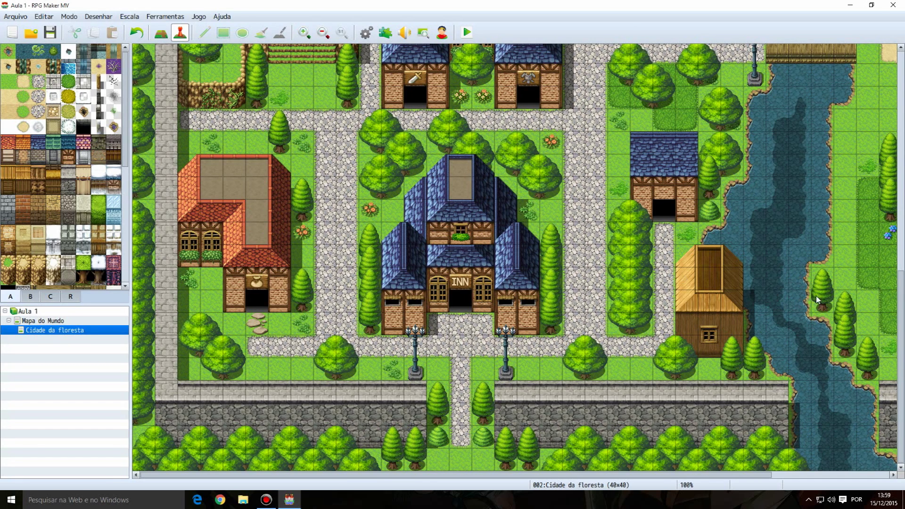
{"action": "left_click", "coordinate": [58, 323]}
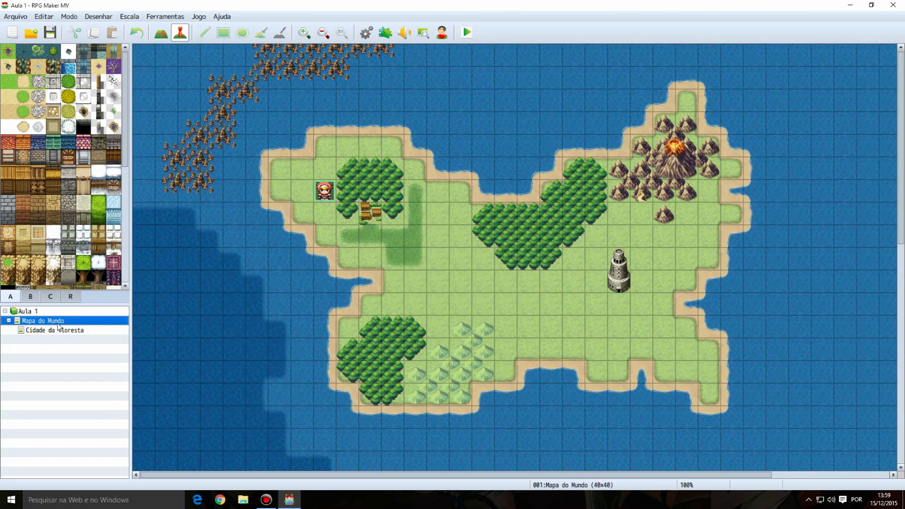
{"action": "left_click", "coordinate": [370, 216]}
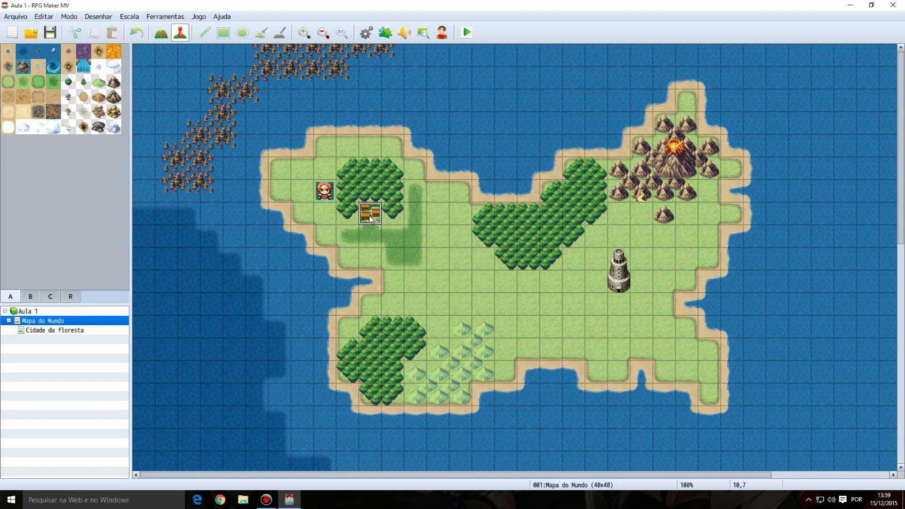
{"action": "right_click", "coordinate": [371, 219]}
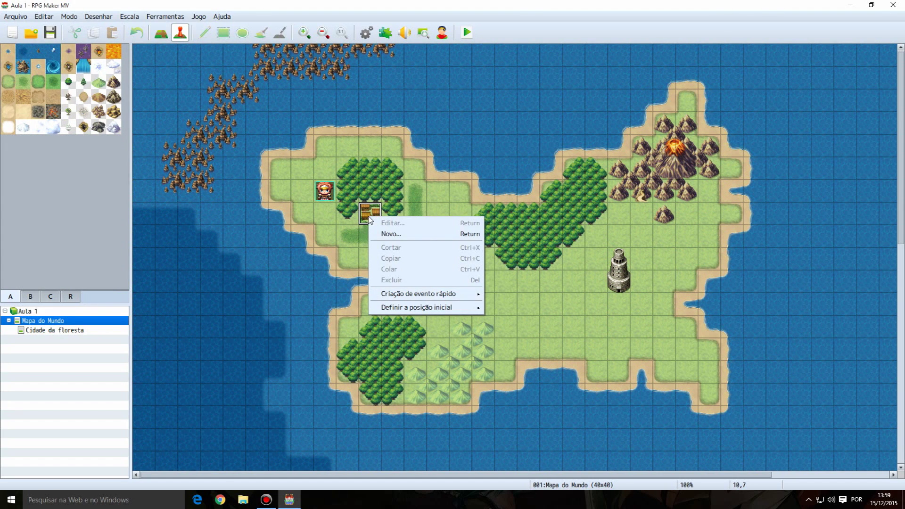
{"action": "mouse_move", "coordinate": [425, 299]}
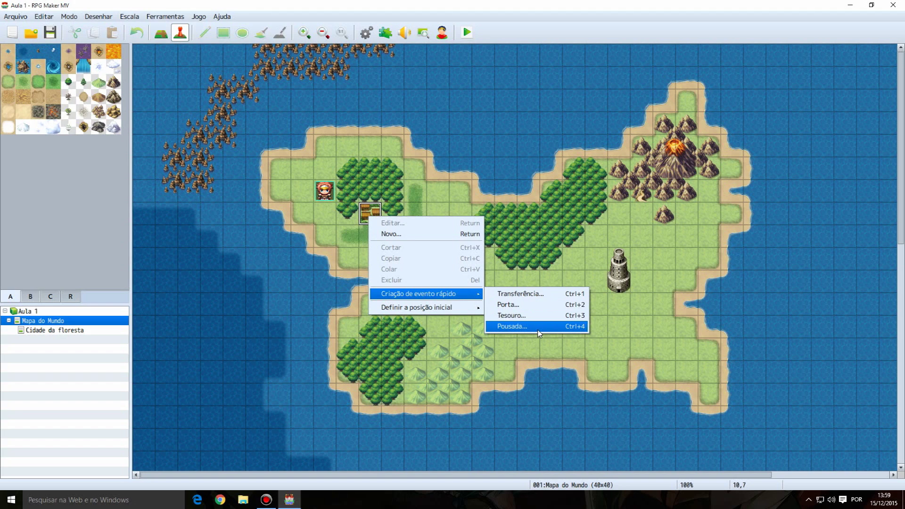
{"action": "left_click", "coordinate": [541, 296]}
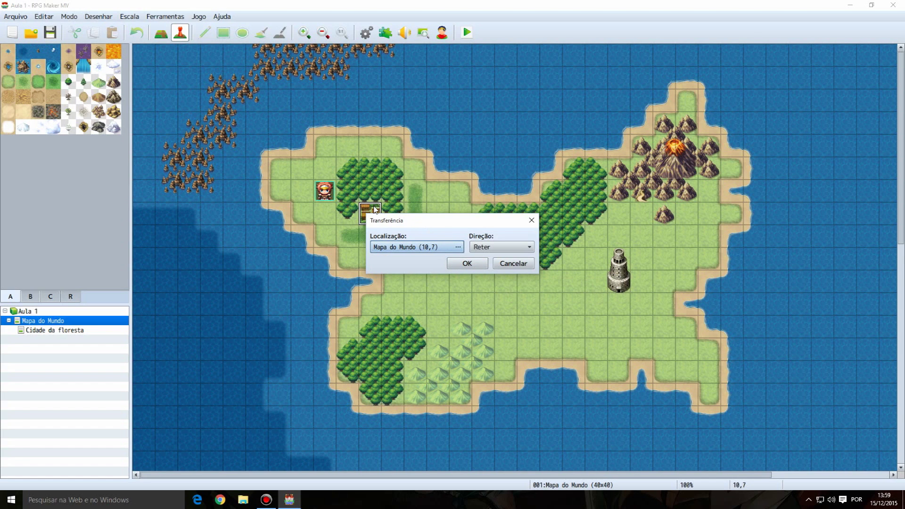
Step: Set the transfer destination to the southern entrance path of Cidade da floresta at 14,38
{"action": "left_click", "coordinate": [459, 247]}
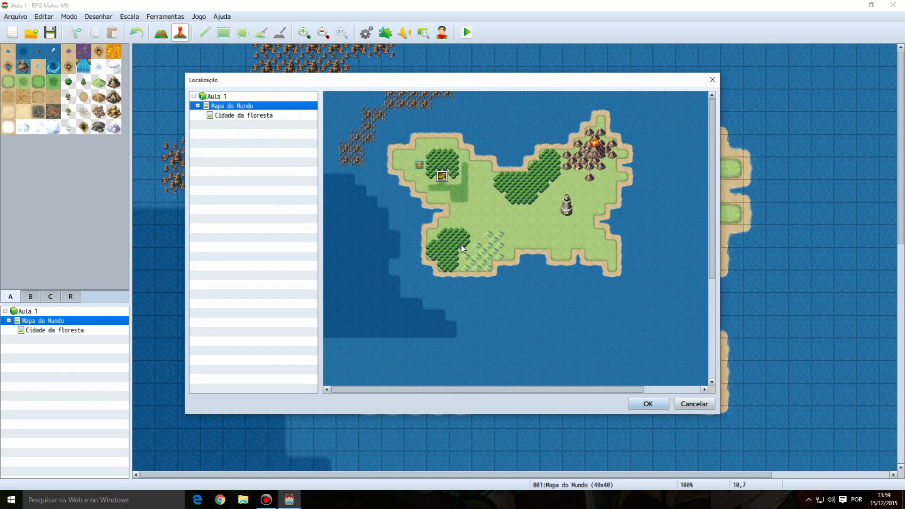
{"action": "left_click", "coordinate": [238, 117]}
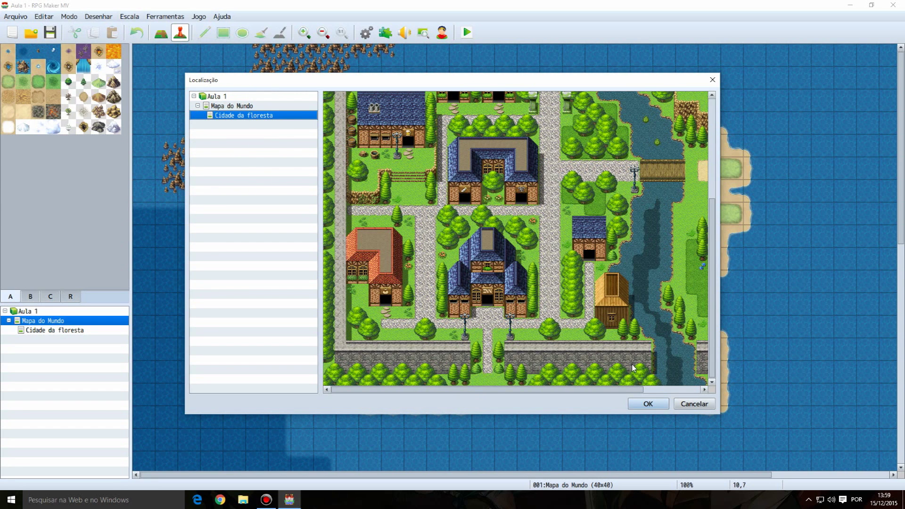
{"action": "left_click", "coordinate": [488, 369]}
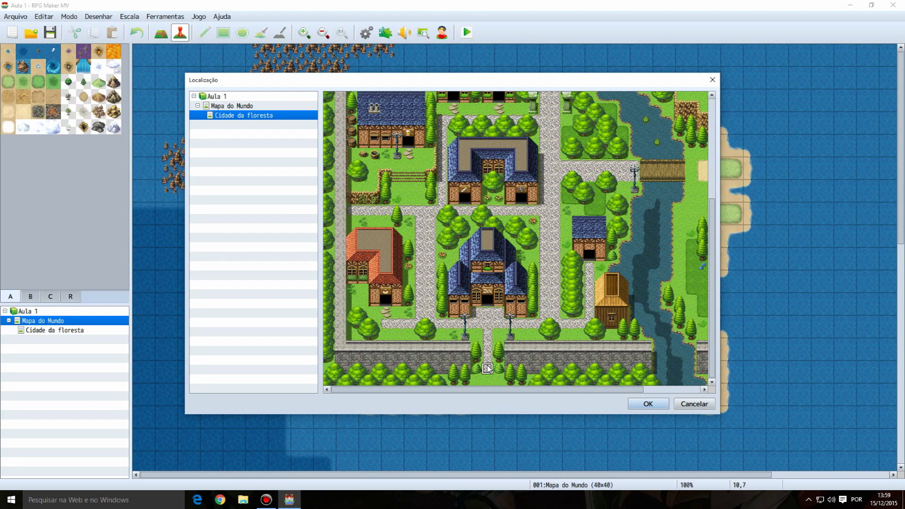
{"action": "double_click", "coordinate": [488, 368]}
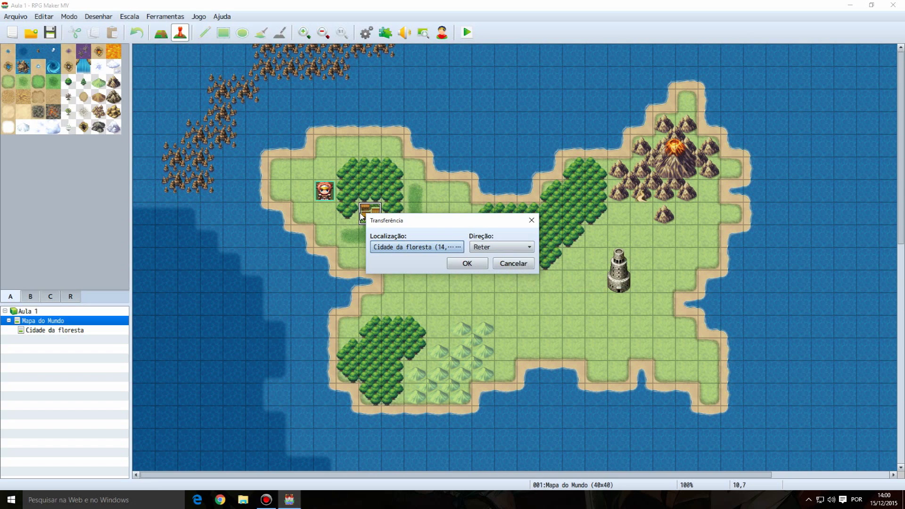
Step: Set the transfer direction to Para cima and create the event
{"action": "left_click", "coordinate": [530, 247]}
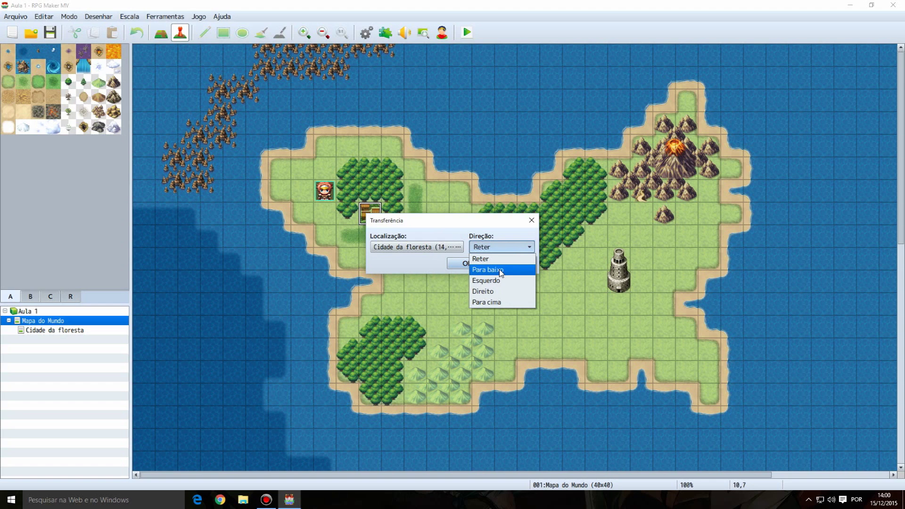
{"action": "left_click", "coordinate": [503, 303]}
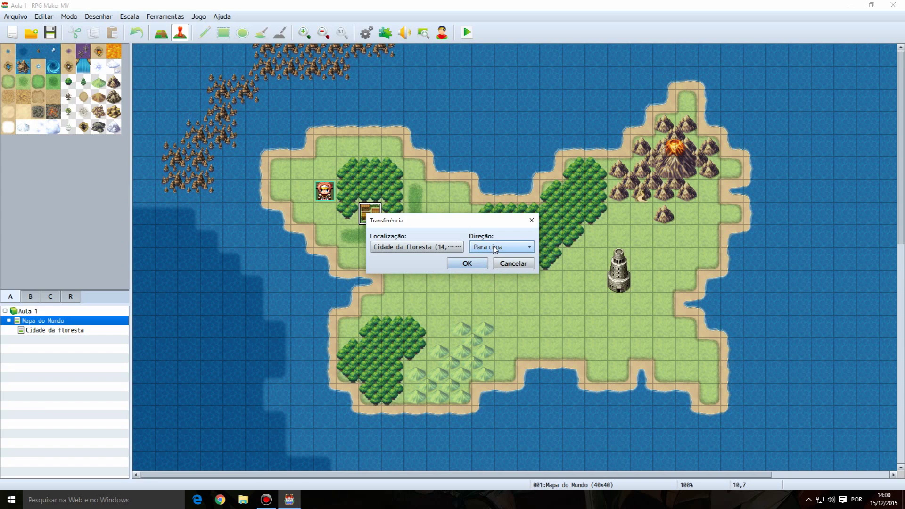
{"action": "left_click", "coordinate": [466, 264]}
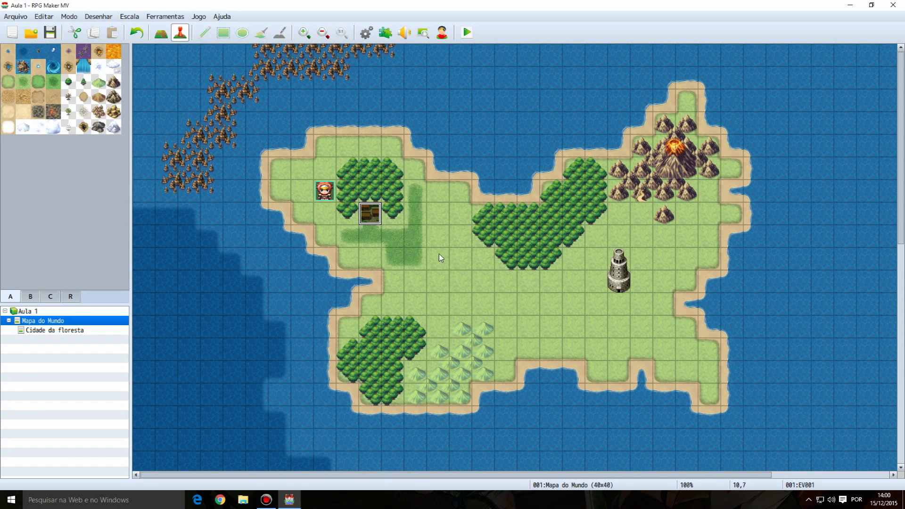
Step: Open the village's transfer event and review its sound effect and player transfer commands
{"action": "double_click", "coordinate": [373, 222]}
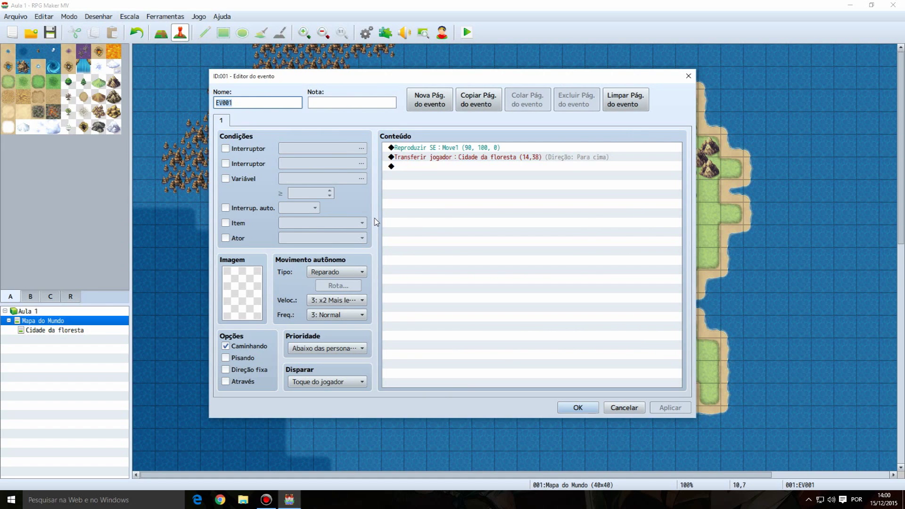
{"action": "left_click", "coordinate": [500, 148]}
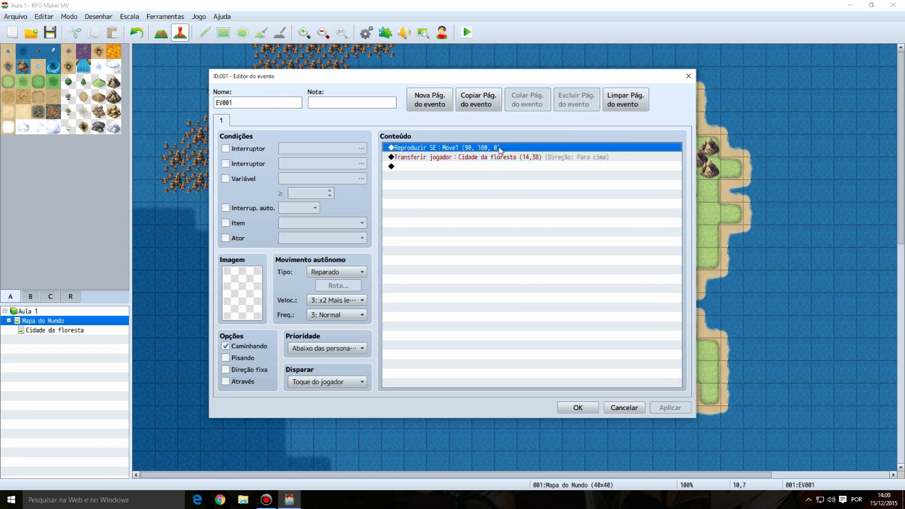
{"action": "right_click", "coordinate": [500, 150]}
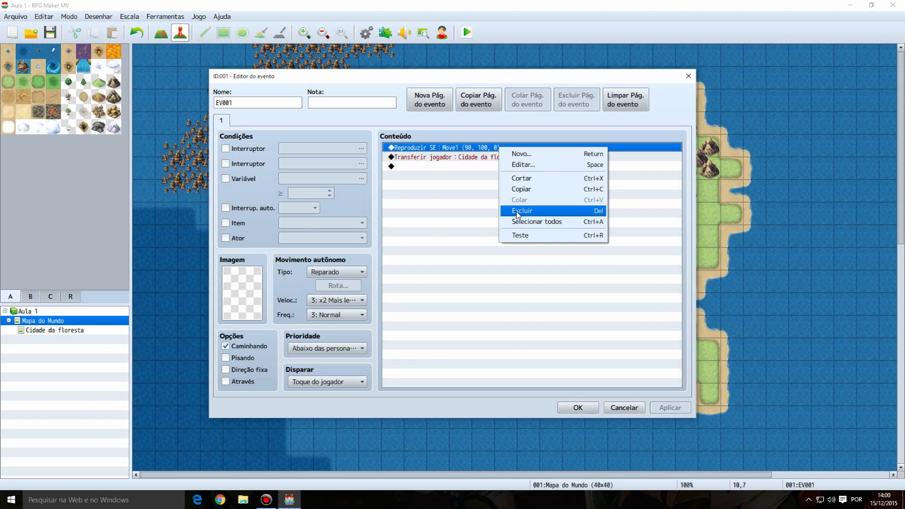
{"action": "left_click", "coordinate": [444, 159]}
{"action": "right_click", "coordinate": [444, 160]}
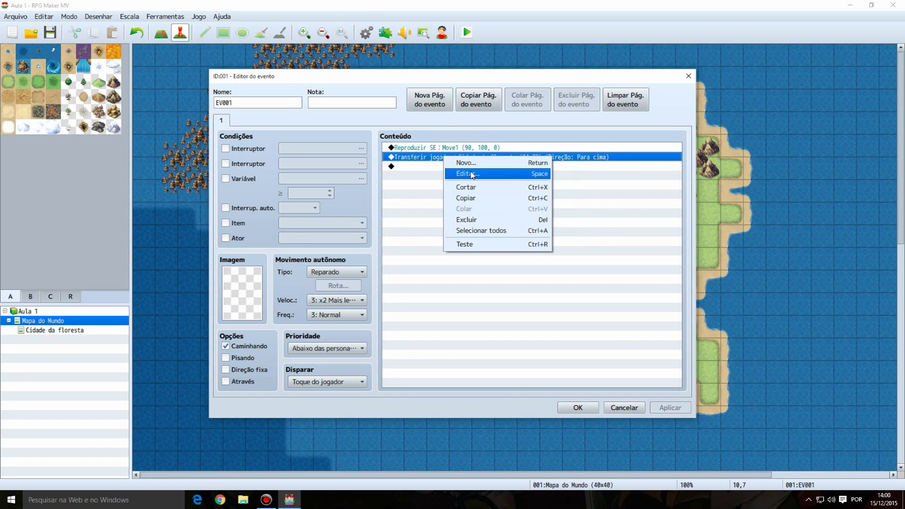
Step: Review the village transfer command's destination, direction and fade (Desvanecer) options, and close the event without changing it
{"action": "left_click", "coordinate": [472, 174]}
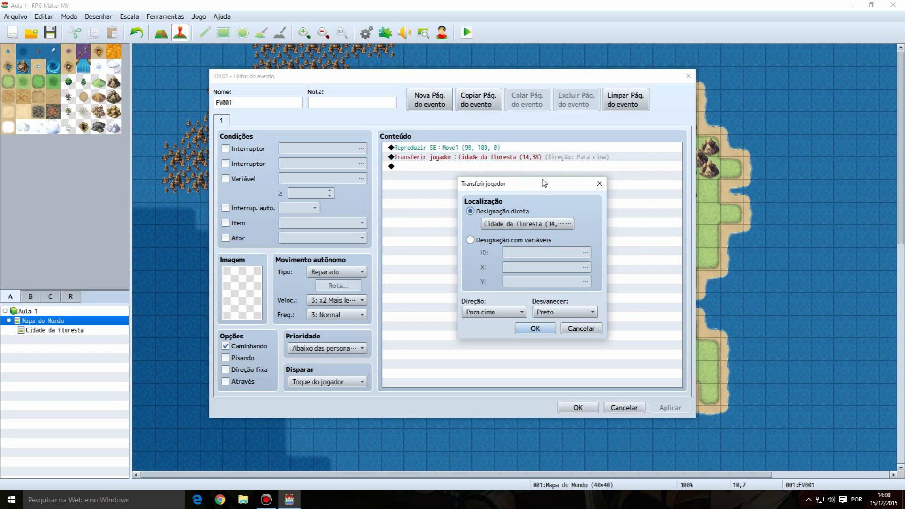
{"action": "left_click", "coordinate": [567, 224]}
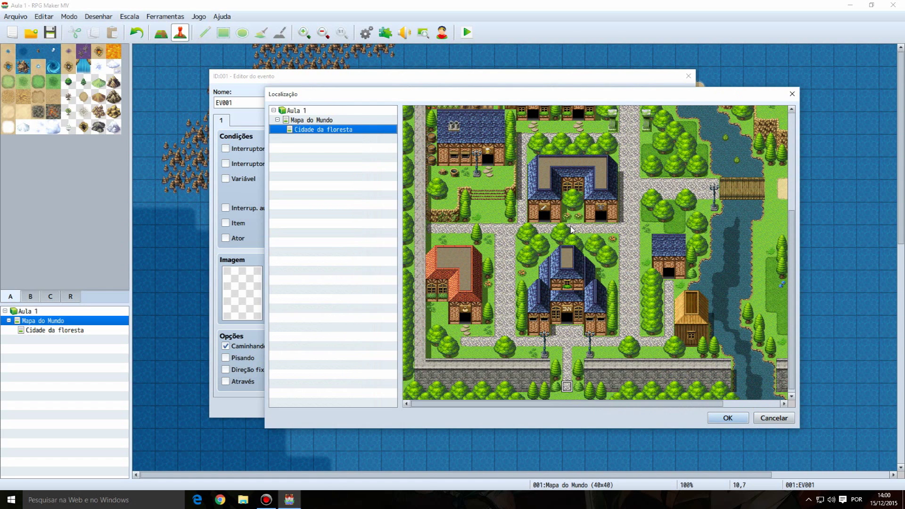
{"action": "left_click", "coordinate": [713, 418]}
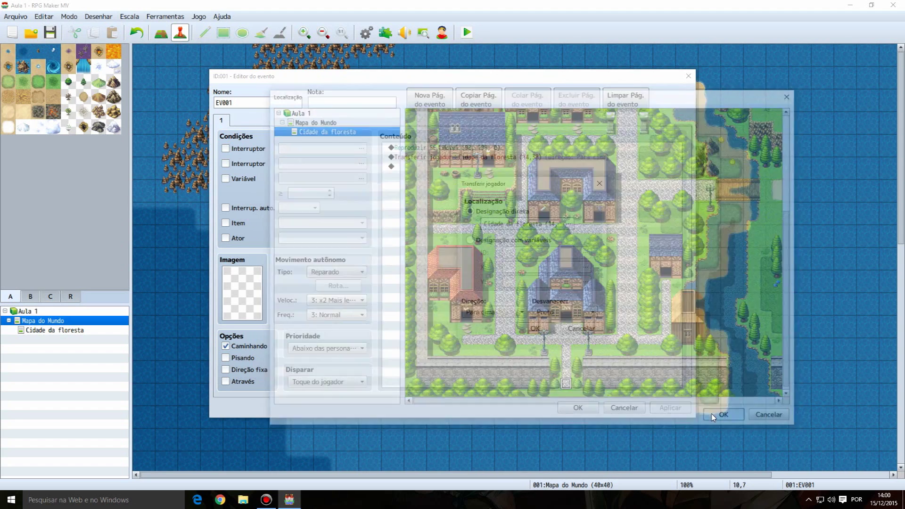
{"action": "left_click", "coordinate": [522, 314]}
{"action": "left_click", "coordinate": [523, 314]}
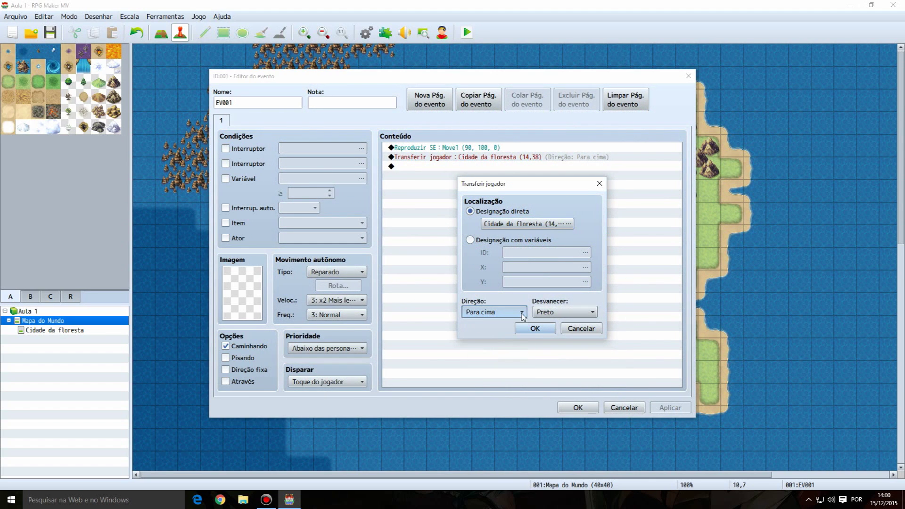
{"action": "left_click", "coordinate": [546, 318]}
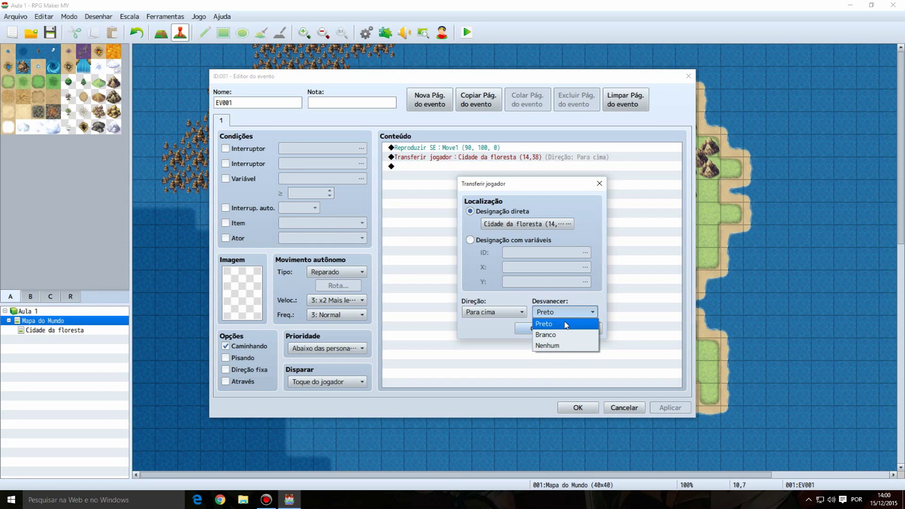
{"action": "left_click", "coordinate": [566, 325]}
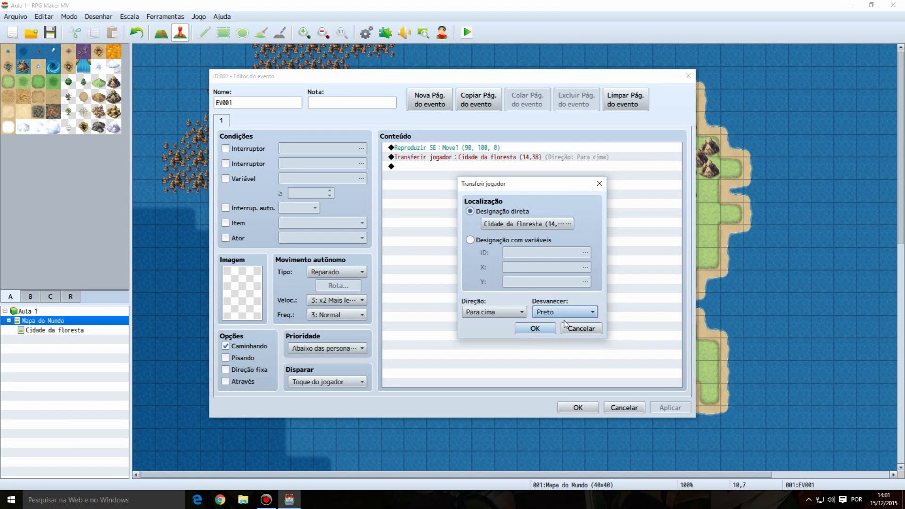
{"action": "left_click", "coordinate": [568, 312]}
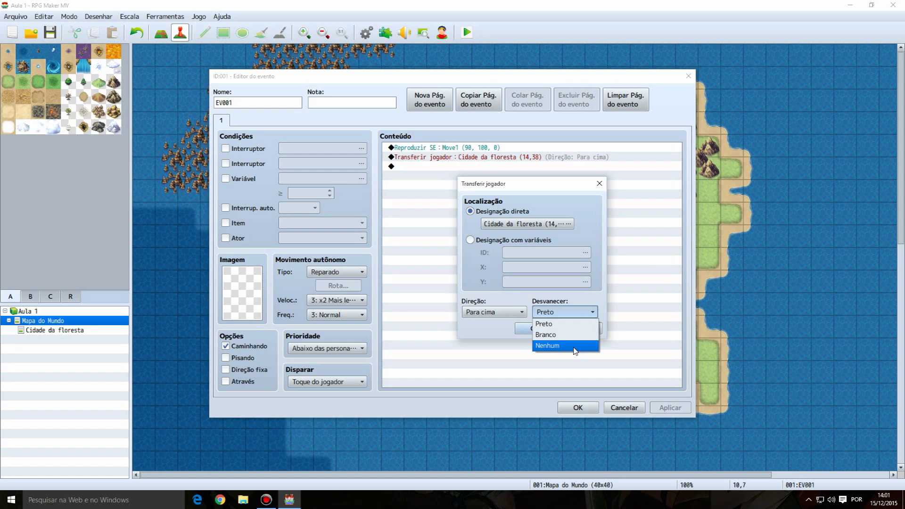
{"action": "left_click", "coordinate": [568, 242]}
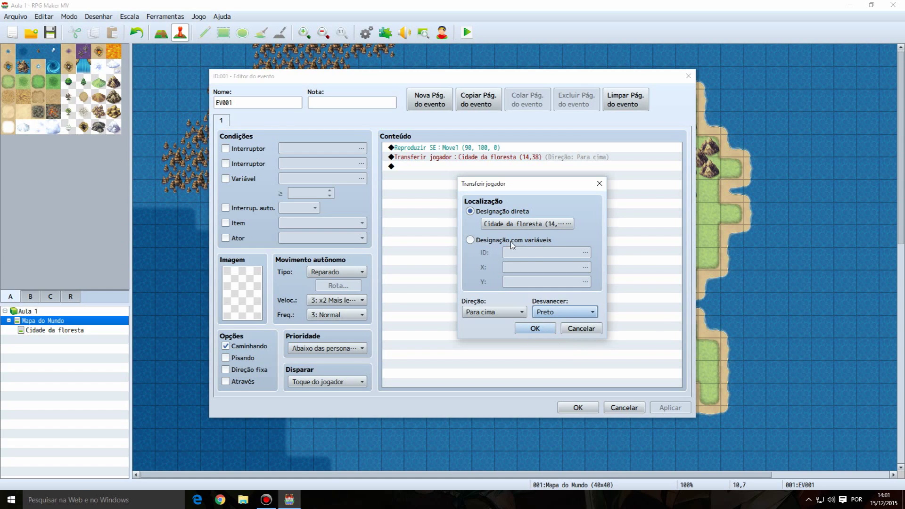
{"action": "left_click", "coordinate": [596, 330]}
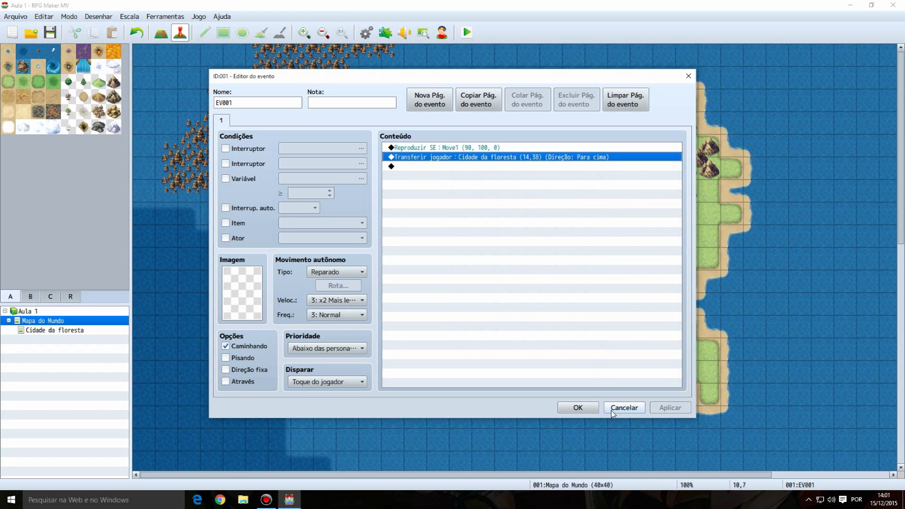
{"action": "left_click", "coordinate": [621, 408]}
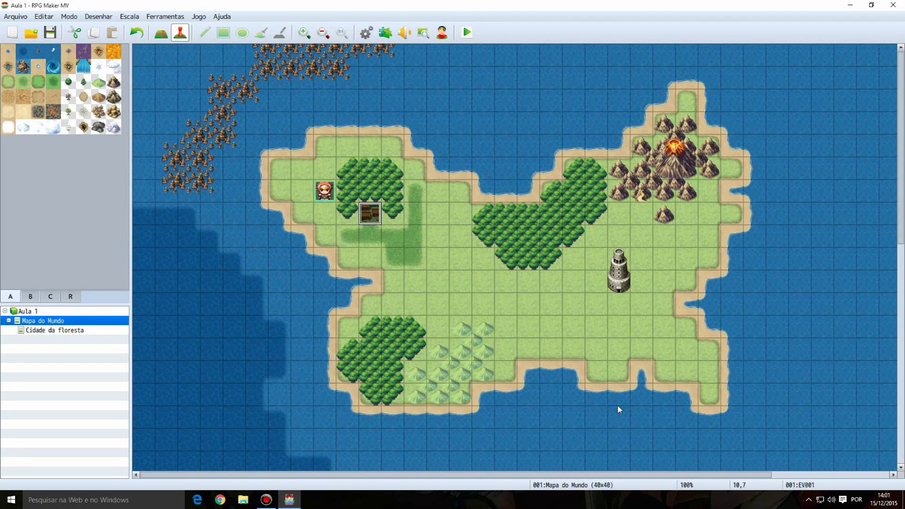
Step: Reopen the village's transfer event, examine its trigger (Disparar) options and close the editor
{"action": "double_click", "coordinate": [370, 213]}
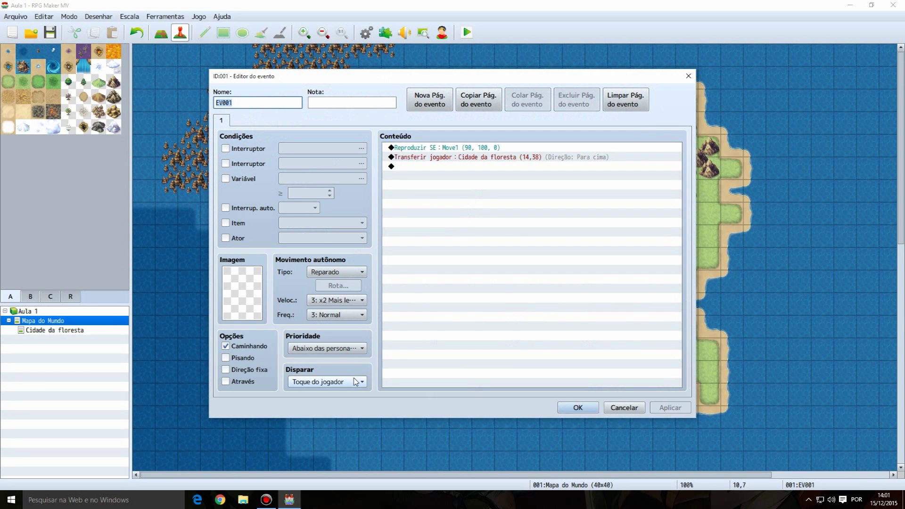
{"action": "mouse_move", "coordinate": [356, 382]}
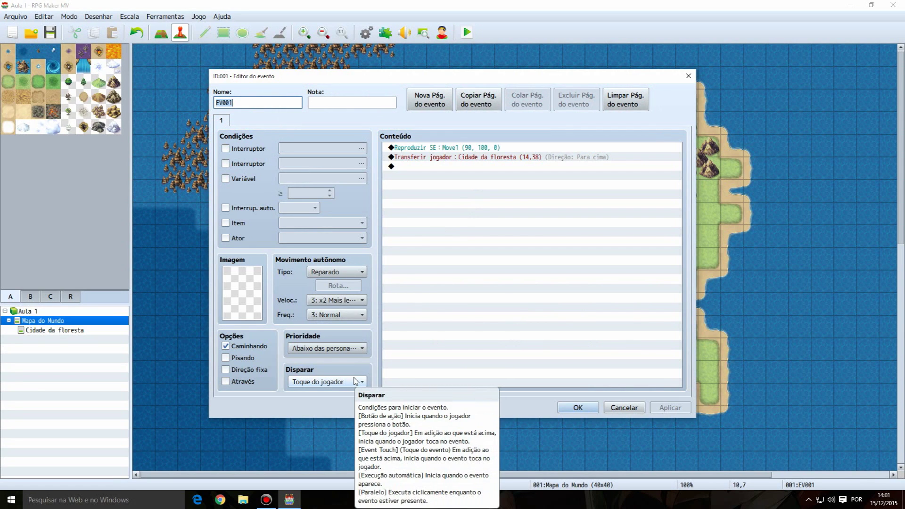
{"action": "left_click", "coordinate": [356, 382]}
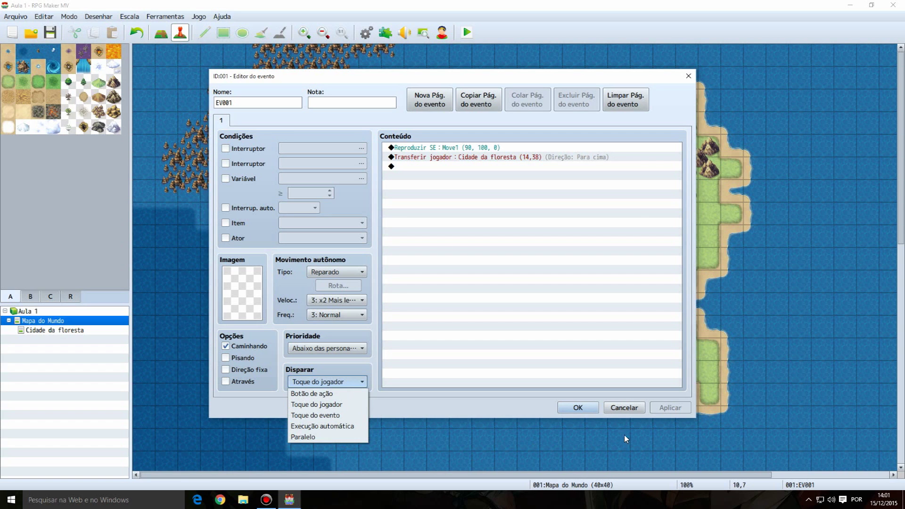
{"action": "left_click", "coordinate": [693, 78]}
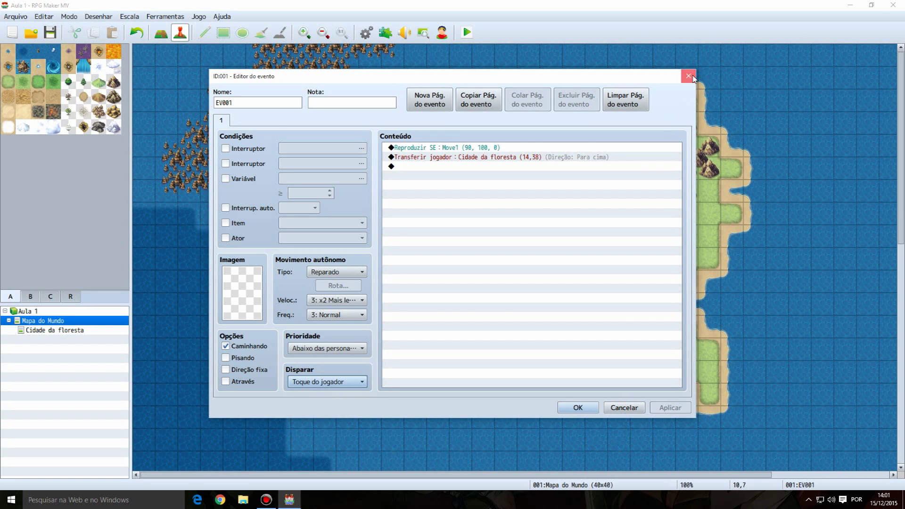
{"action": "left_click", "coordinate": [689, 76]}
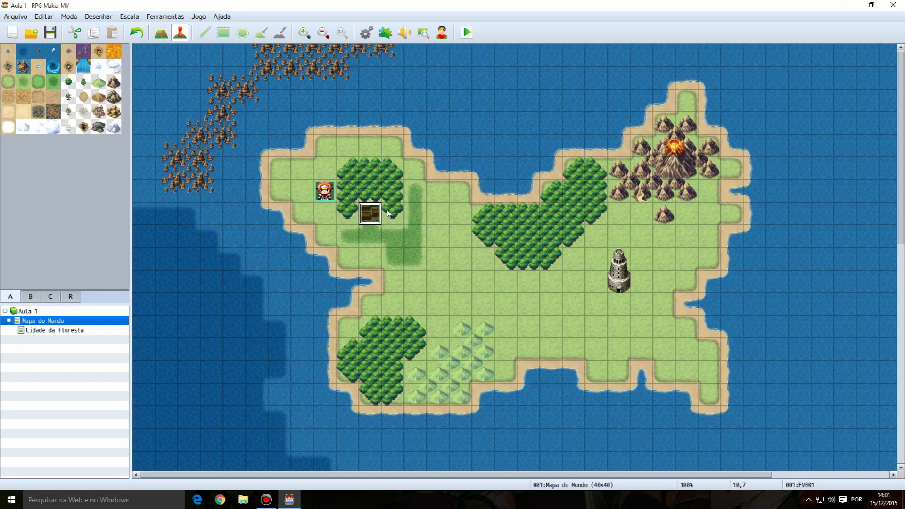
Step: Open Cidade da floresta and start a quick Transferência event on the tile just below the southern entrance path at 14,39
{"action": "left_click", "coordinate": [104, 331]}
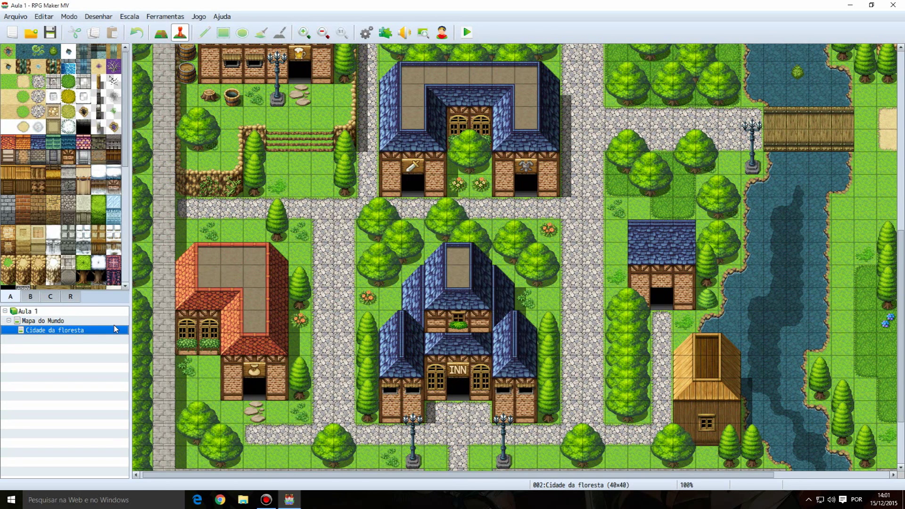
{"action": "scroll", "coordinate": [495, 401], "scroll_direction": "down", "scroll_amount": 4}
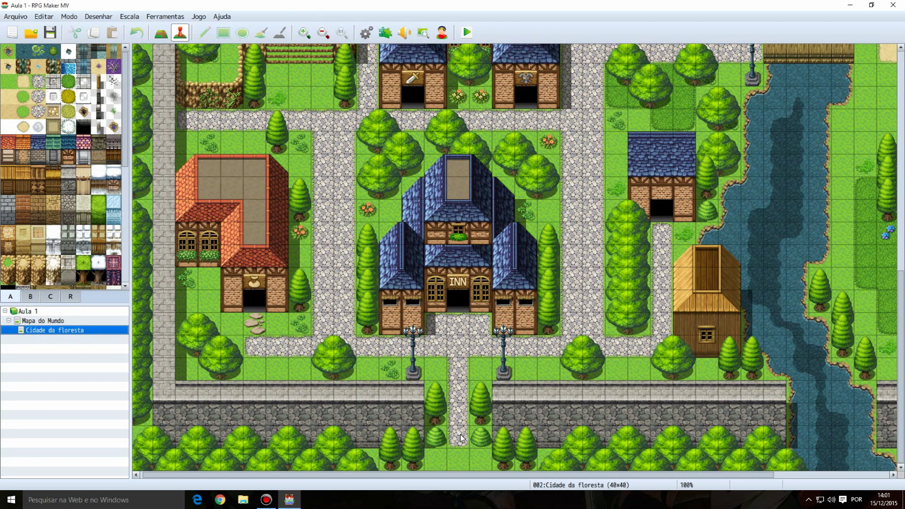
{"action": "right_click", "coordinate": [457, 453]}
{"action": "left_click", "coordinate": [457, 458]}
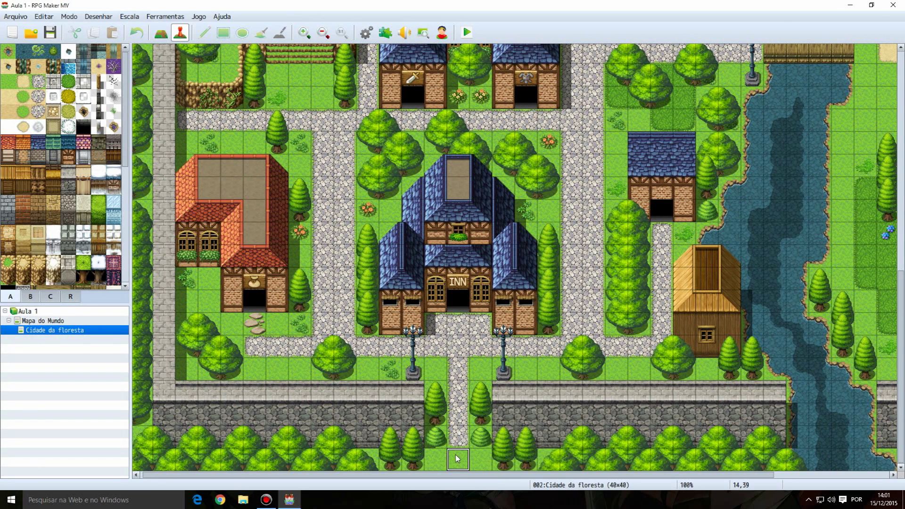
{"action": "right_click", "coordinate": [456, 458]}
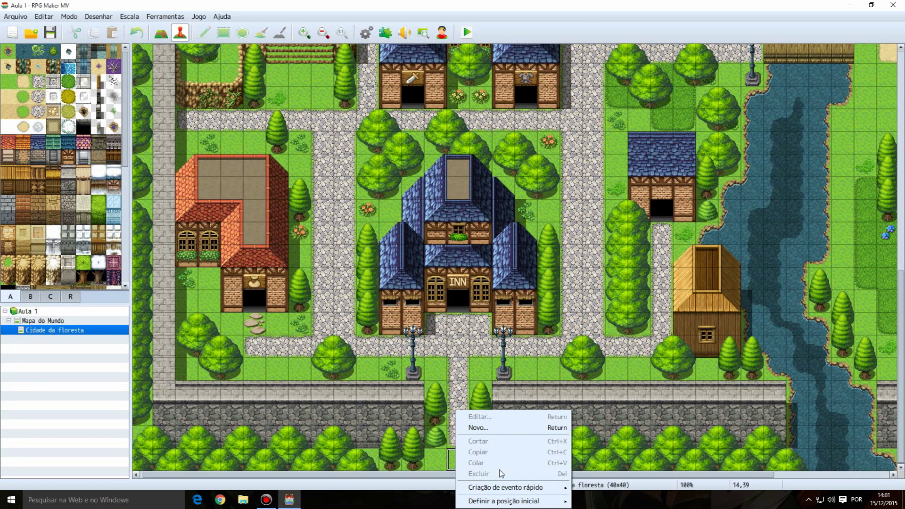
{"action": "mouse_move", "coordinate": [524, 487]}
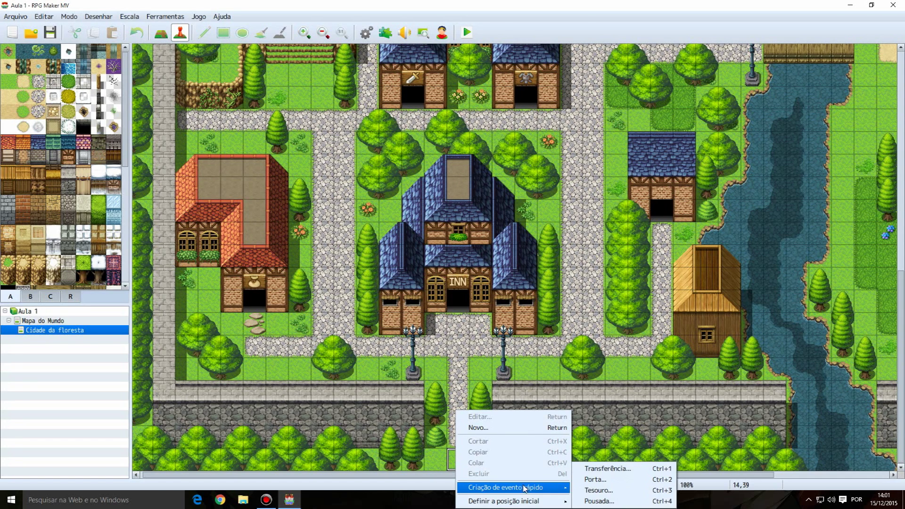
{"action": "left_click", "coordinate": [607, 470]}
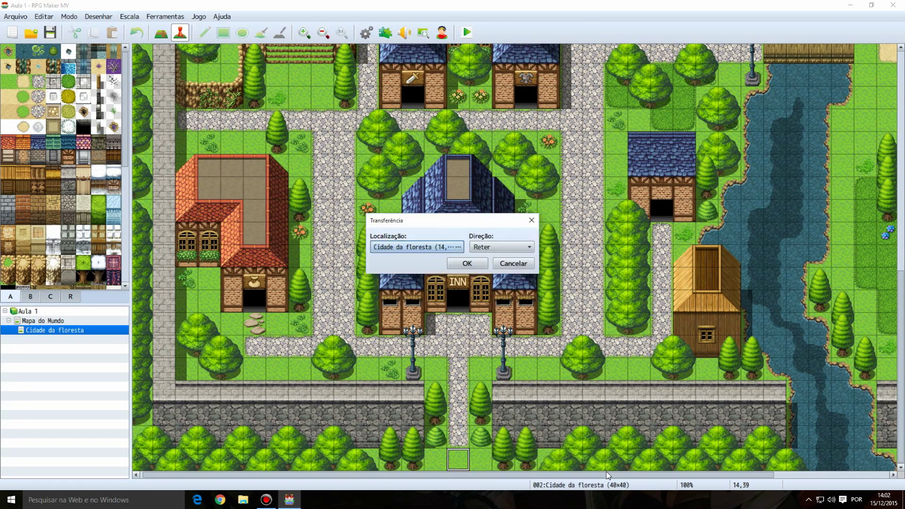
Step: Set the exit's transfer destination to the forest village on Mapa do Mundo at 10,7
{"action": "left_click", "coordinate": [459, 247]}
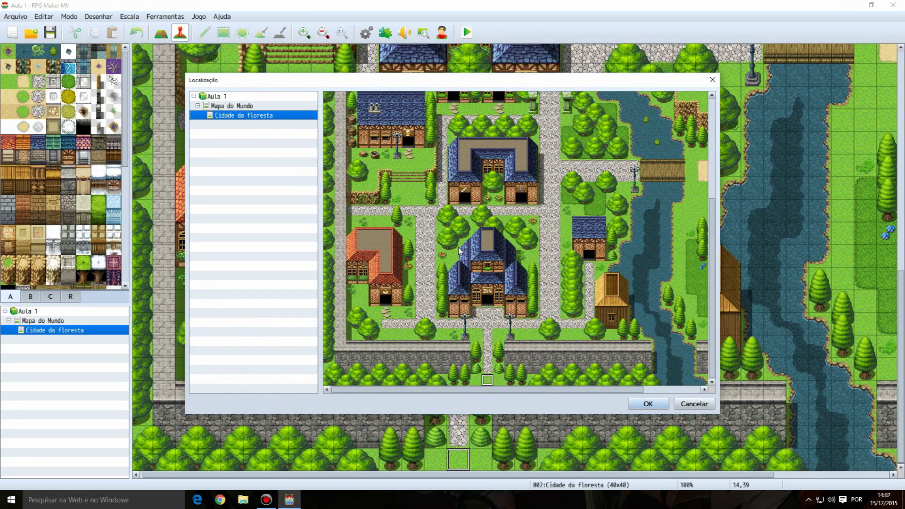
{"action": "left_click", "coordinate": [245, 108]}
{"action": "double_click", "coordinate": [444, 178]}
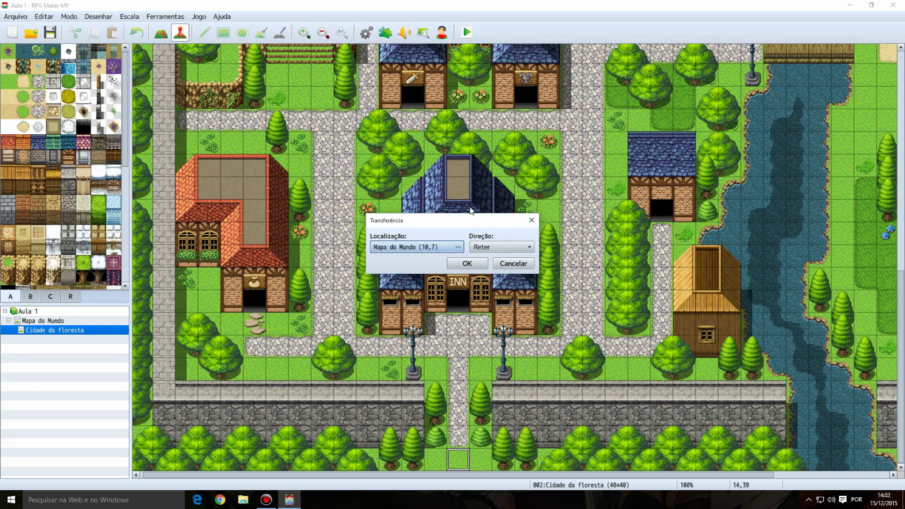
Step: Keep the transfer direction at Reter, recheck the destination on the world map and create the exit event
{"action": "left_click", "coordinate": [521, 247]}
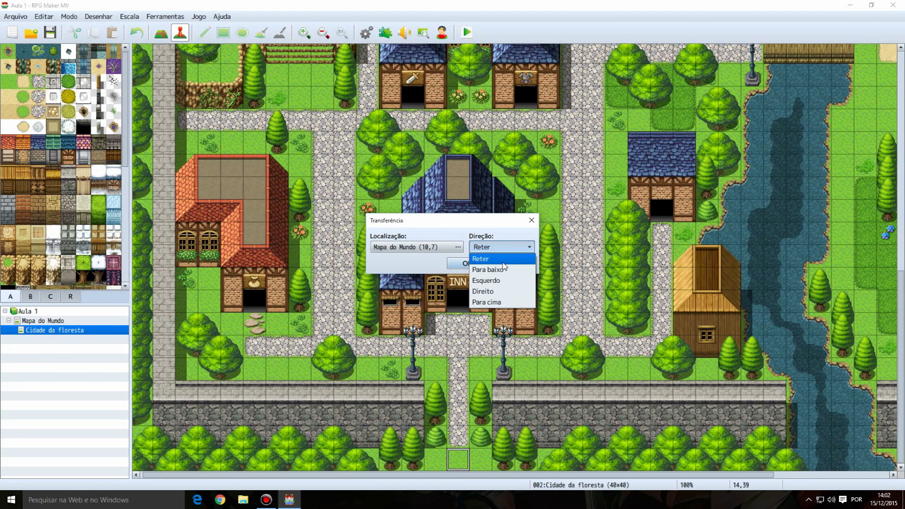
{"action": "left_click", "coordinate": [504, 267]}
{"action": "left_click", "coordinate": [457, 247]}
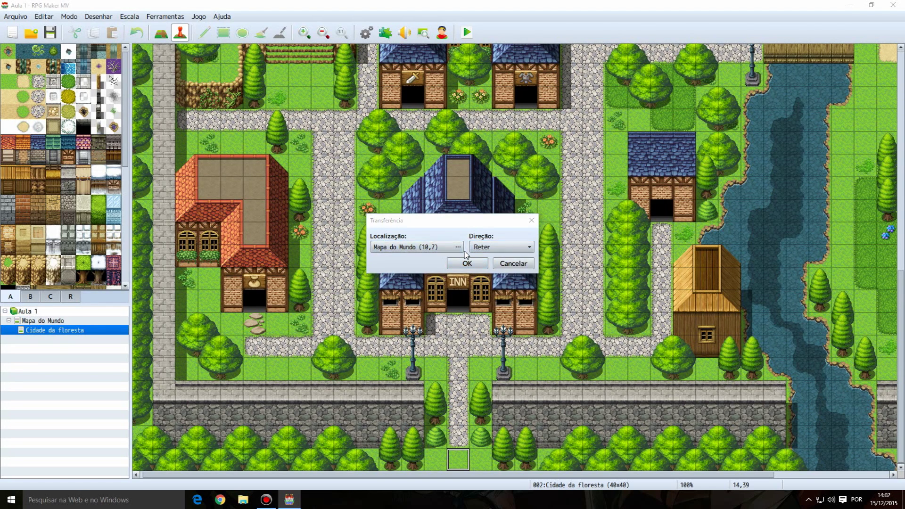
{"action": "left_click", "coordinate": [658, 390]}
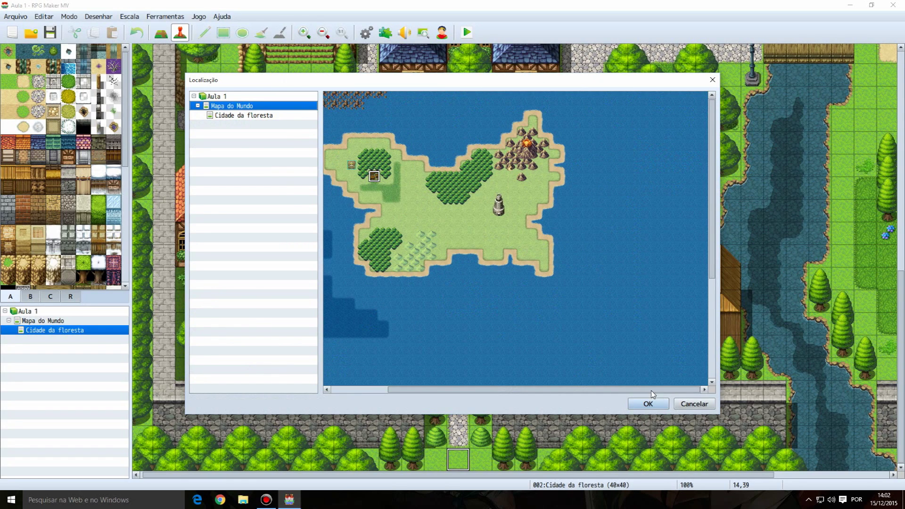
{"action": "left_click_drag", "start_coordinate": [577, 391], "coordinate": [547, 390]}
{"action": "left_click", "coordinate": [649, 404]}
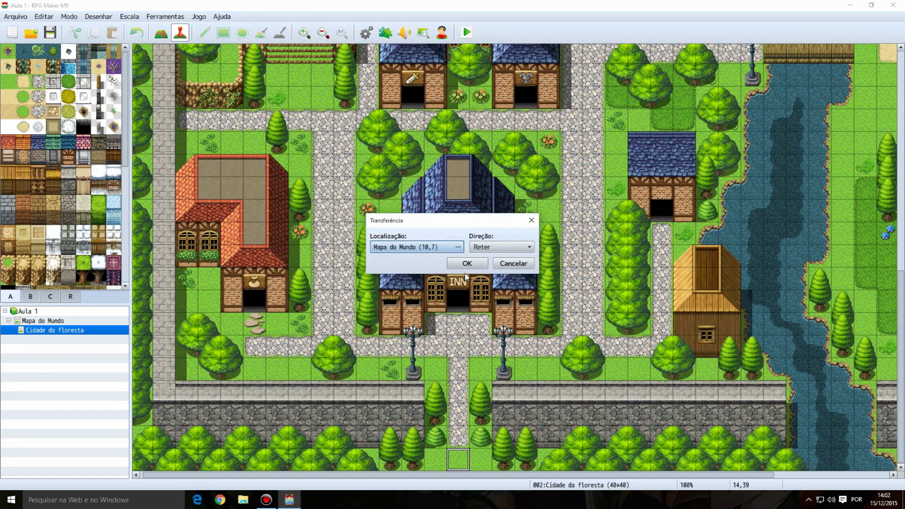
{"action": "left_click", "coordinate": [467, 264]}
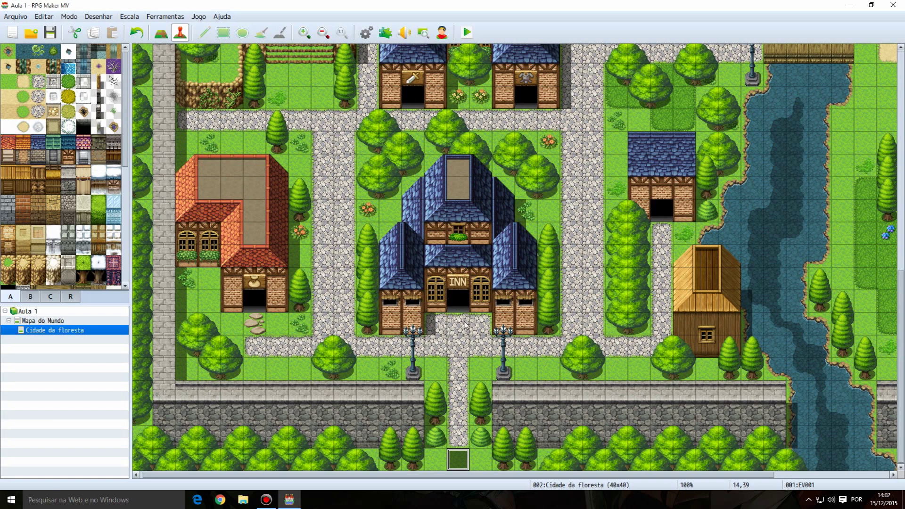
Step: Run a playtest of the game, saving the project changes, and maximize the game window
{"action": "left_click", "coordinate": [463, 36]}
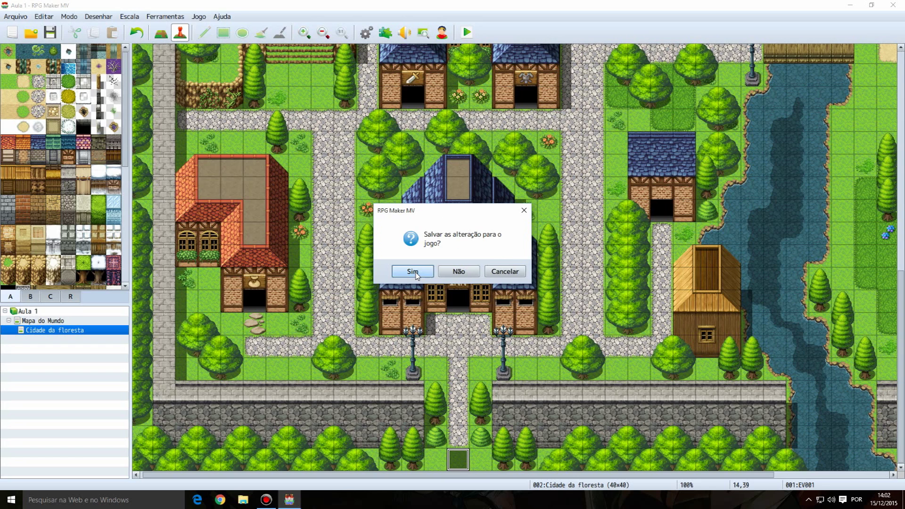
{"action": "left_click", "coordinate": [416, 274]}
{"action": "left_click", "coordinate": [414, 272]}
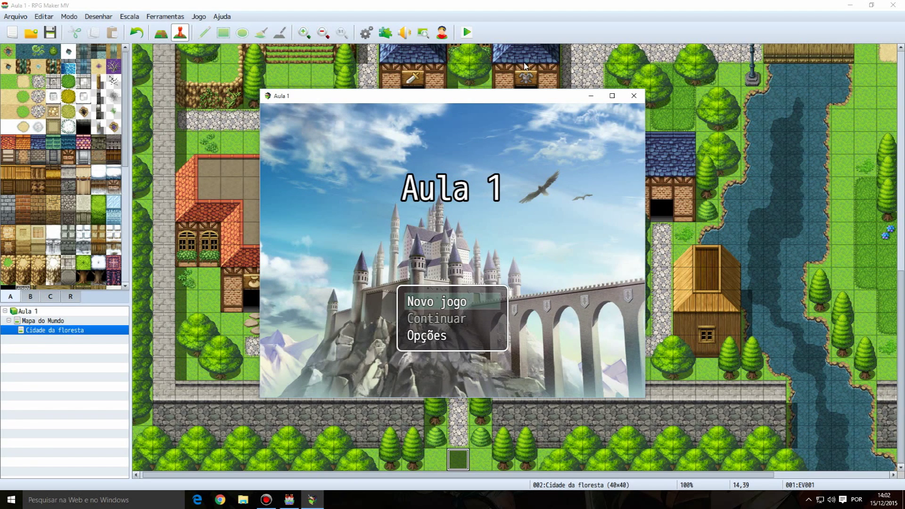
{"action": "left_click", "coordinate": [613, 95]}
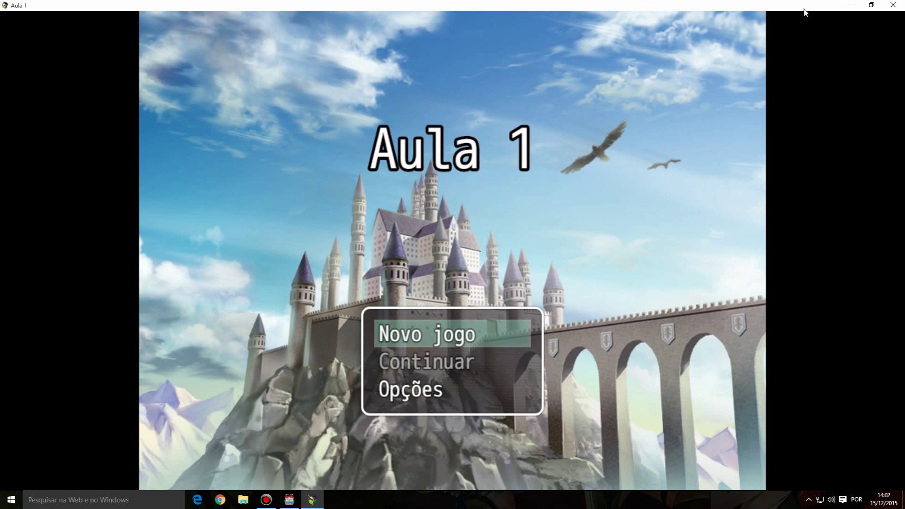
Step: Start a new game with Novo jogo from the playtest's title screen
{"action": "key", "text": "Down"}
{"action": "key", "text": "Down"}
{"action": "key", "text": "Down"}
{"action": "key", "text": "Return"}
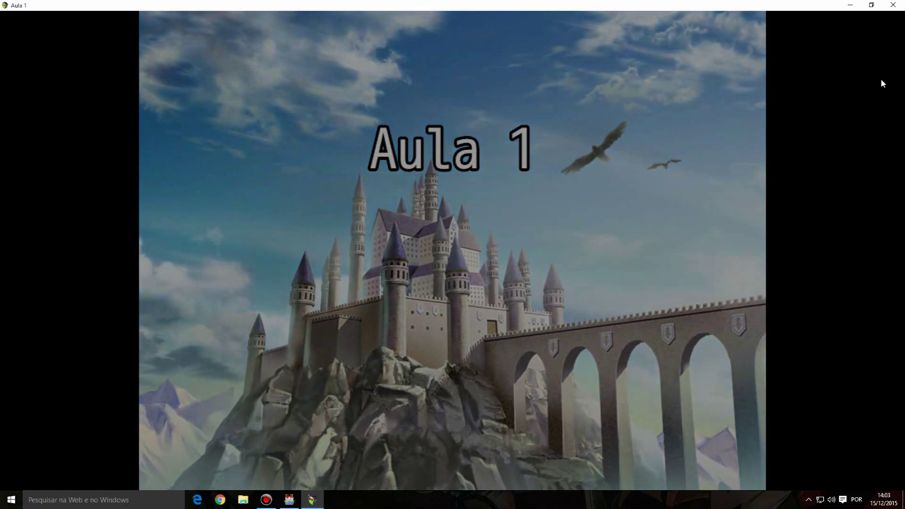